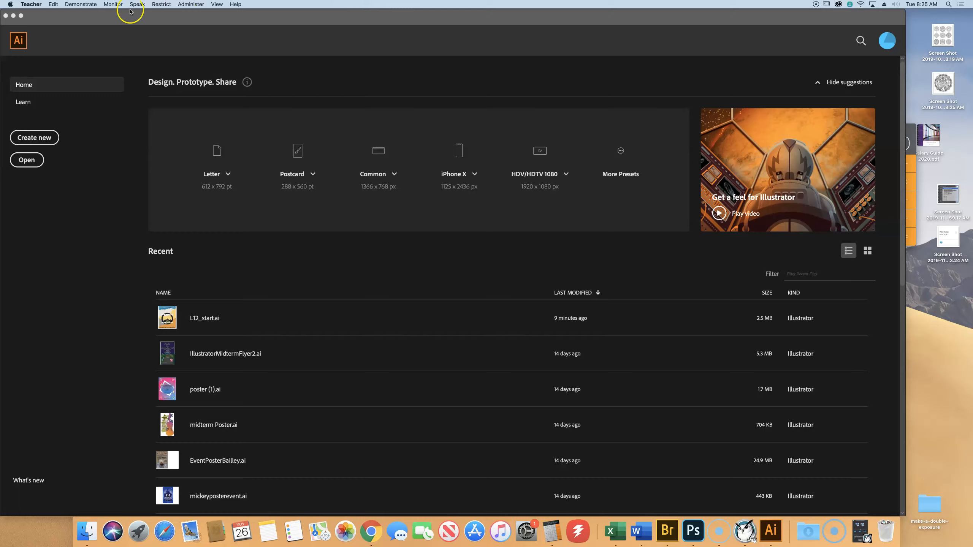
- Open L12_start.ai from the Lesson12 folder of the Illustrator Book Files 2019
click(92, 49)
click(57, 4)
click(65, 31)
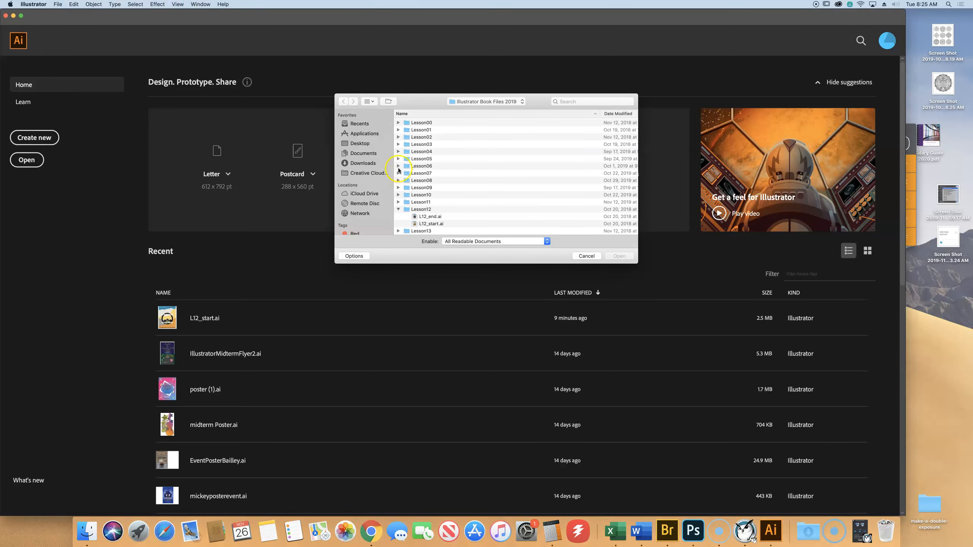
click(433, 210)
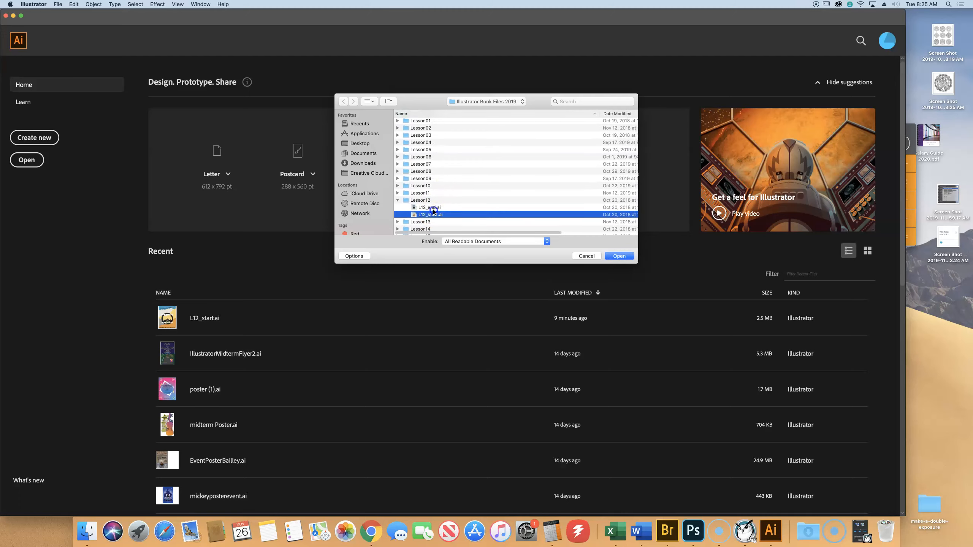
click(619, 256)
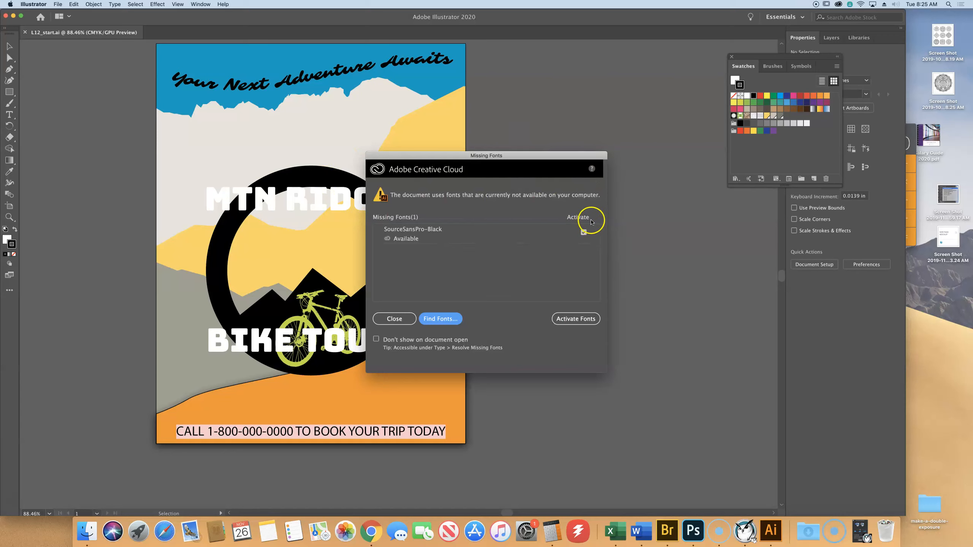
- Activate the missing SourceSansPro-Black font, dismiss the missing-fonts dialog and leave nothing selected on the artboard
click(575, 319)
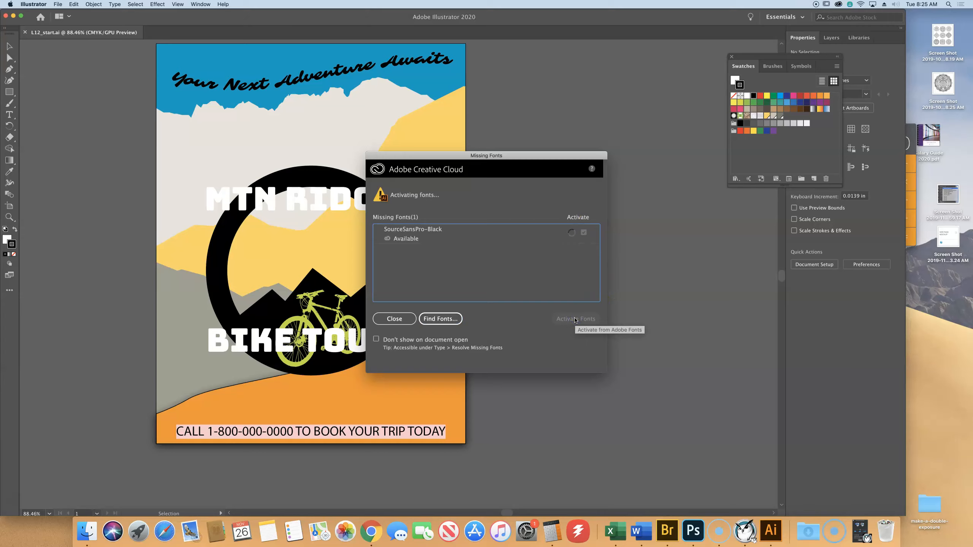
click(384, 319)
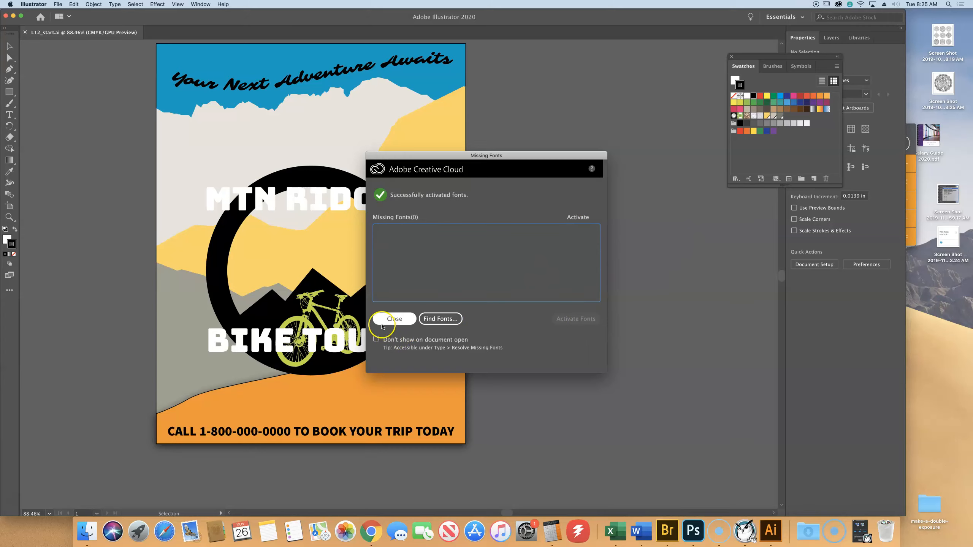
key(super+a)
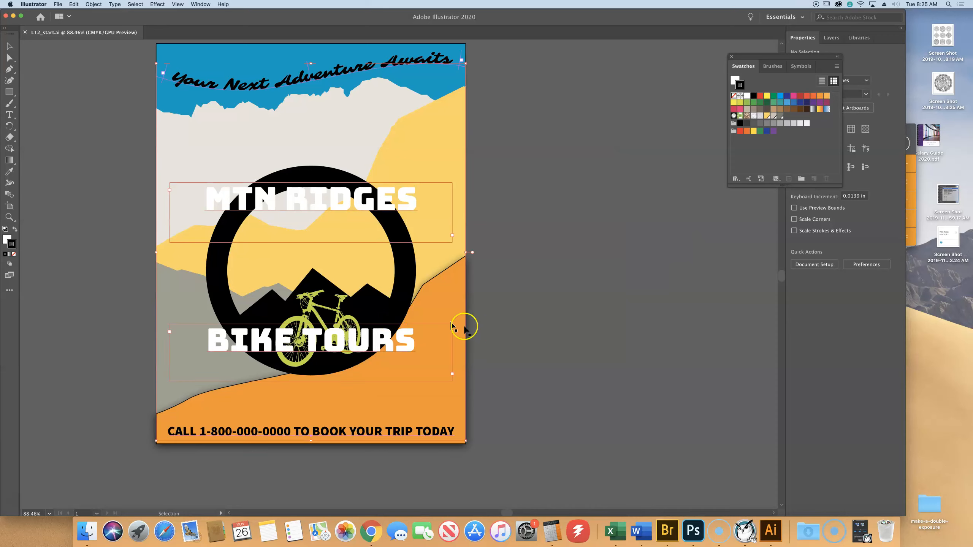
click(115, 99)
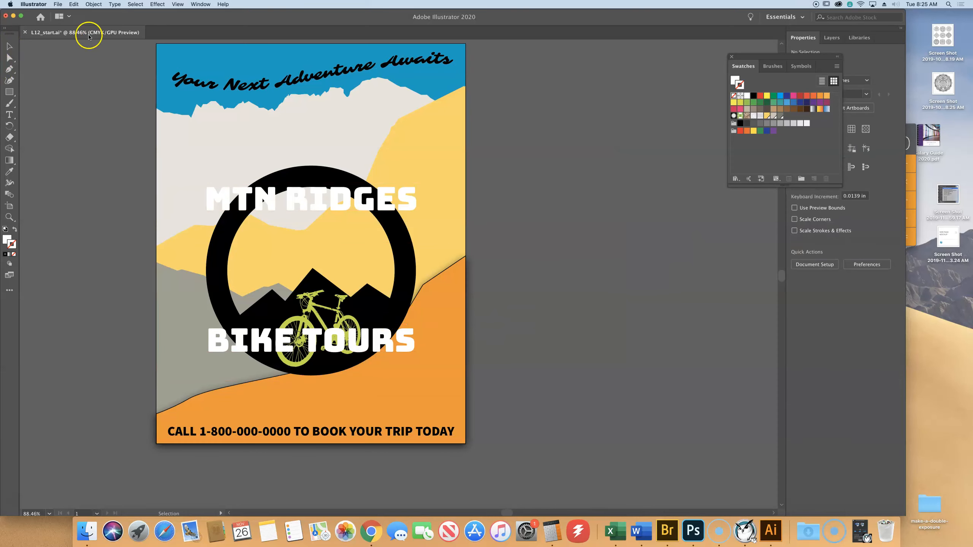
- Save the poster as an Illustrator 2020 file named with the author's first name followed by BikeTour, keeping the default options
click(58, 4)
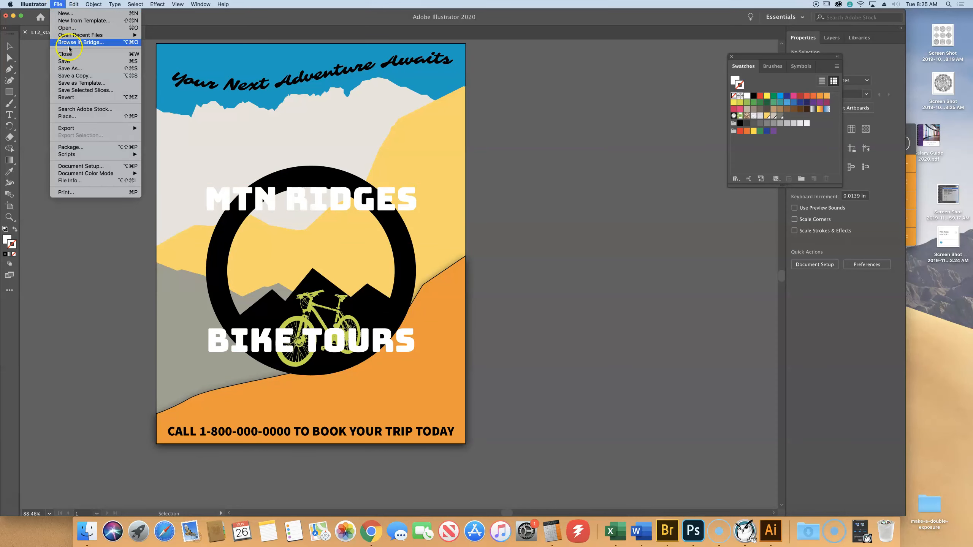
click(70, 70)
text(BrendaBikeTour.ai)
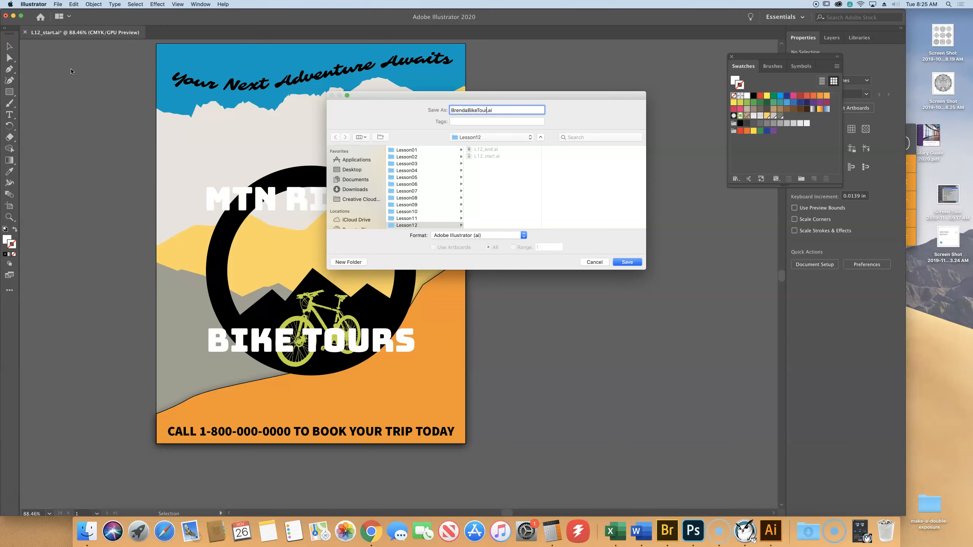
key(Return)
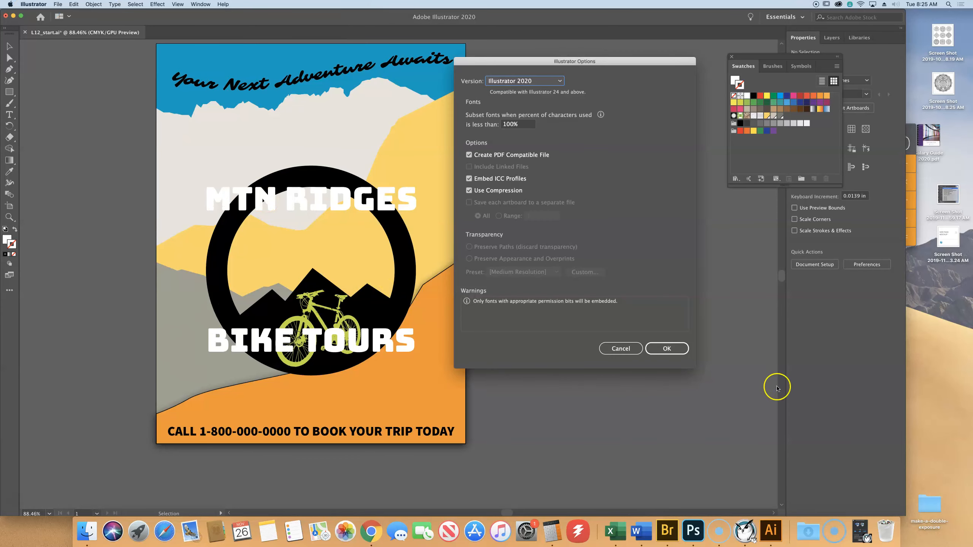
click(670, 349)
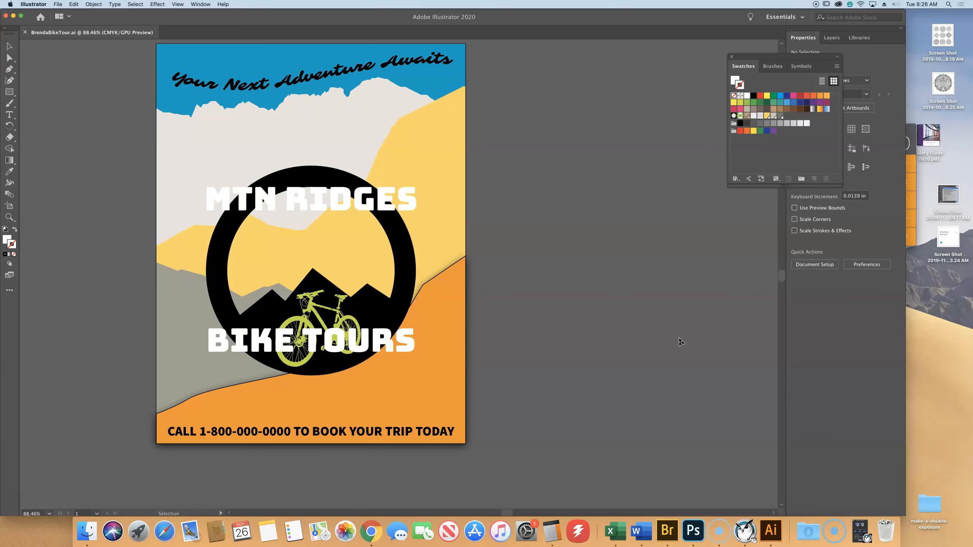
- Select the orange foreground hill shape of the poster with the Selection tool
key(super+0)
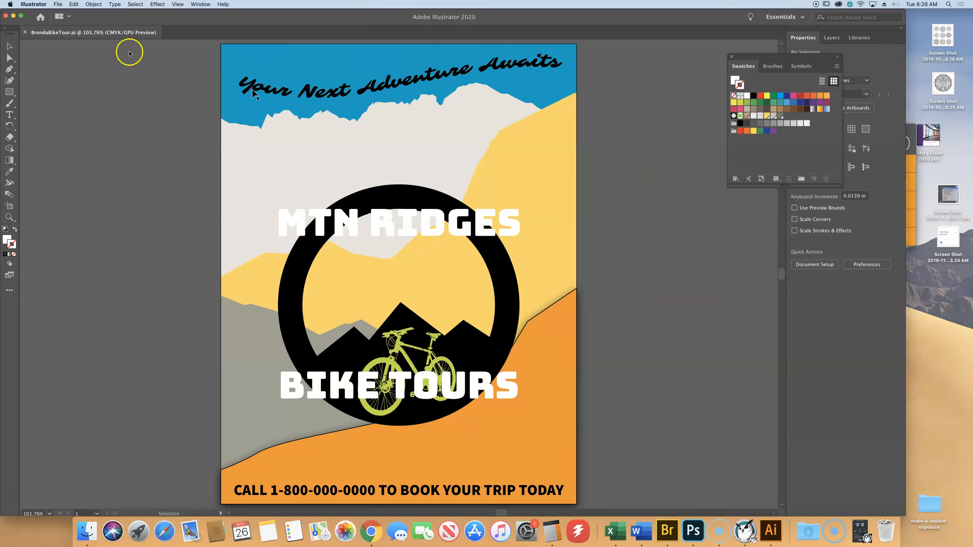
click(11, 46)
click(346, 101)
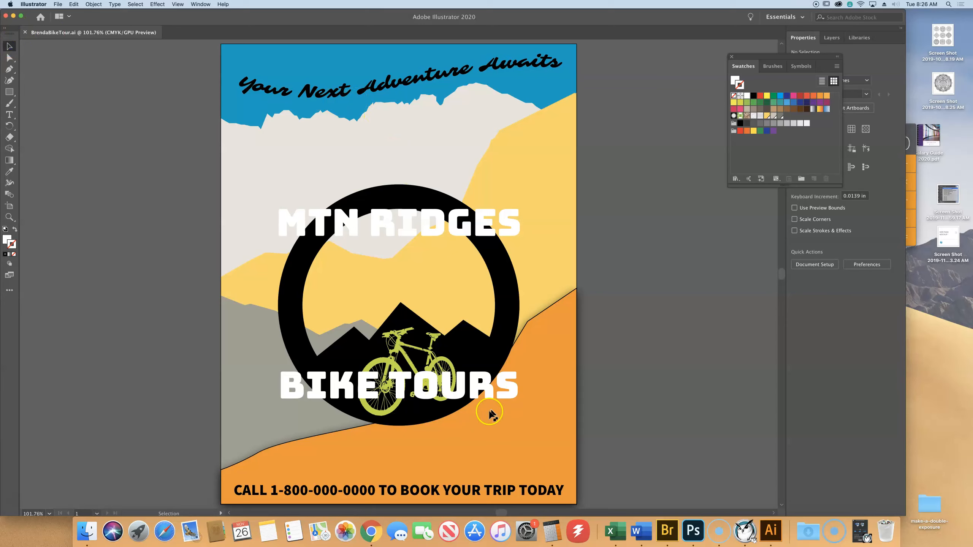
click(557, 390)
click(561, 326)
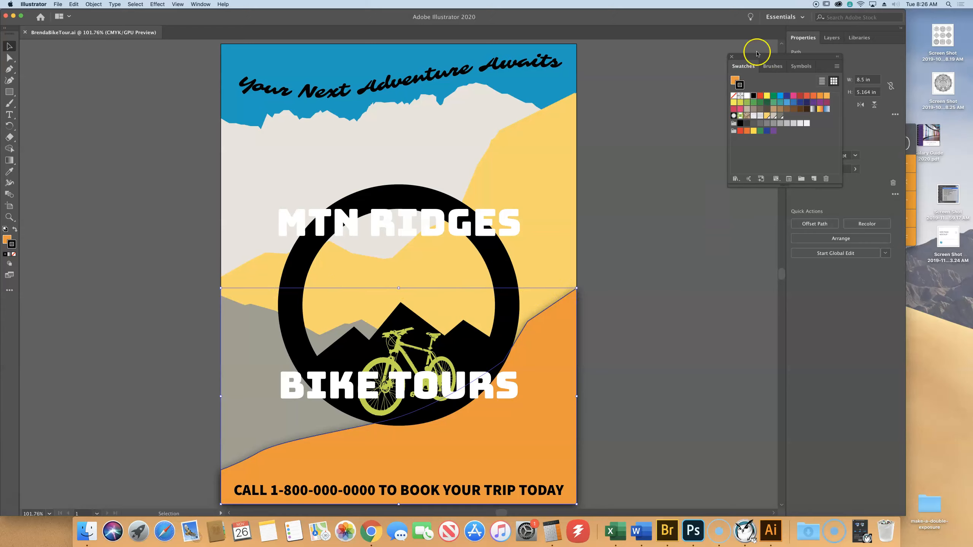
- Dock the floating Swatches beside Libraries, close the remaining floating group and show the hill's properties again
mouse_move(745, 69)
mouse_down()
mouse_move(858, 55)
mouse_move(891, 38)
mouse_up()
click(732, 57)
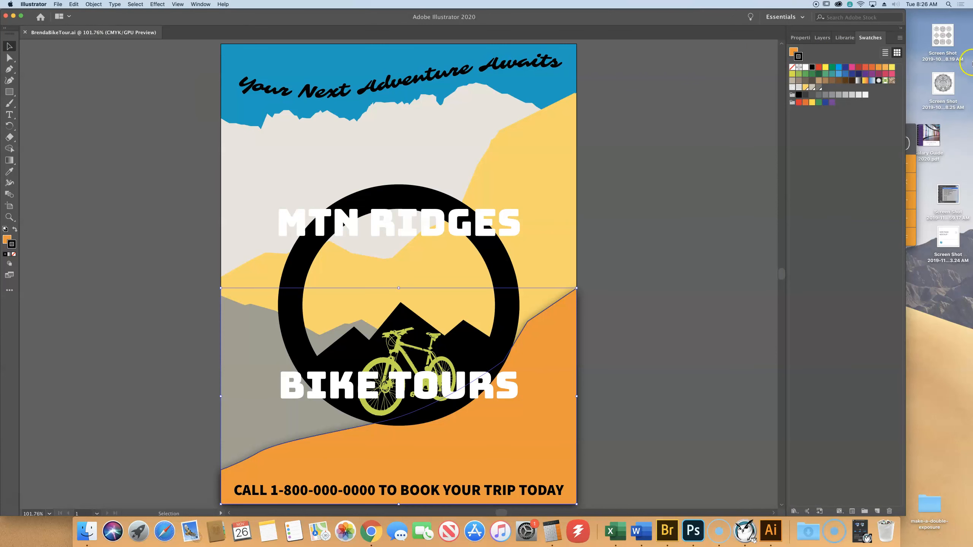
click(798, 39)
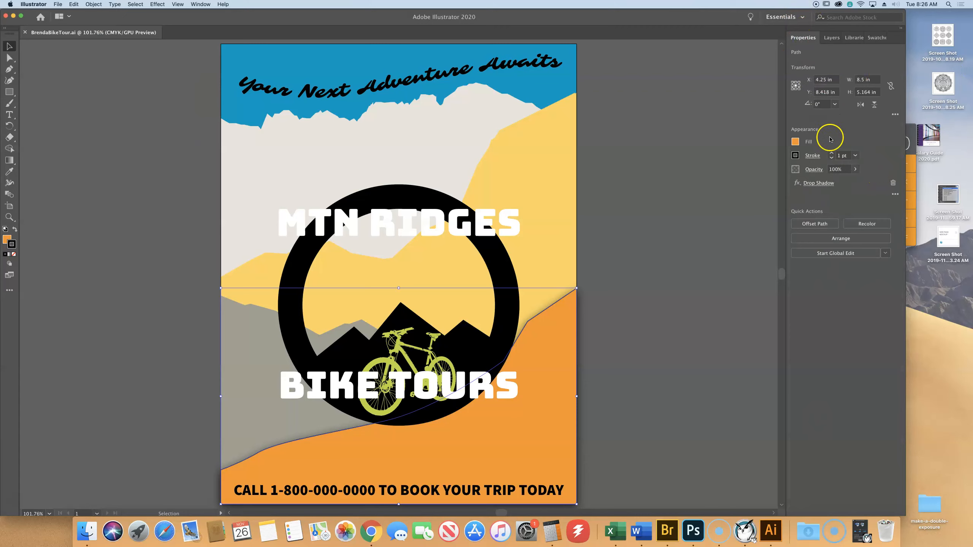
- Show the full Appearance settings of the hill beside the artboard and enlarge them to list every attribute
click(895, 195)
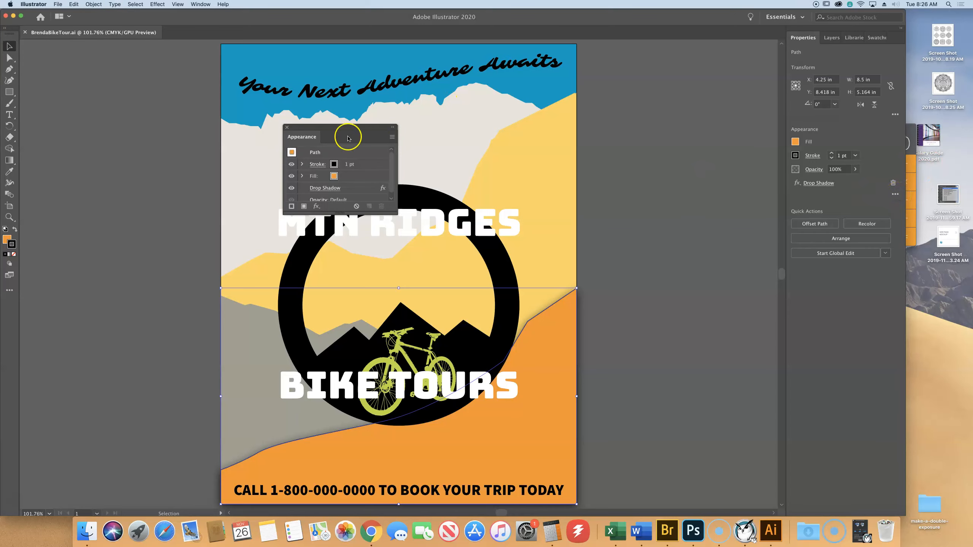
drag(339, 124, 700, 98)
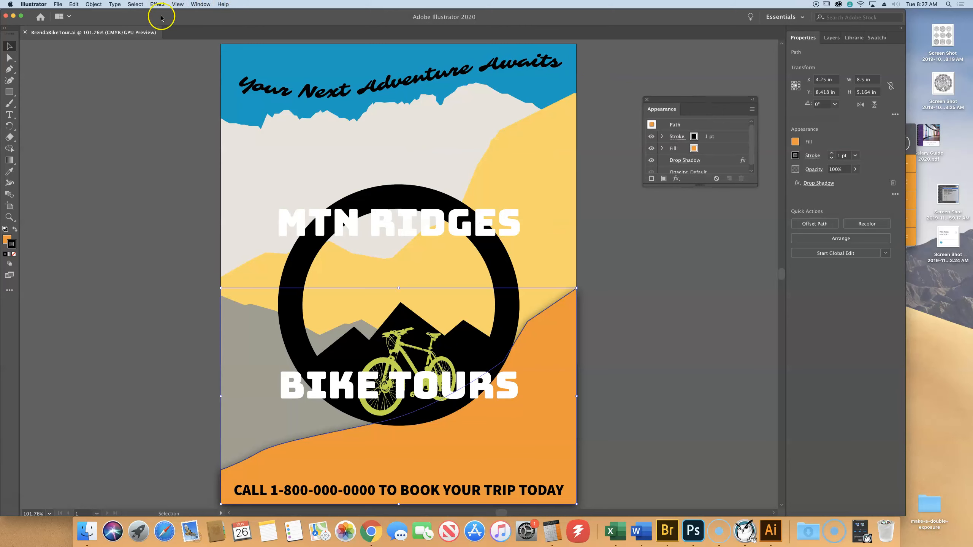
click(203, 6)
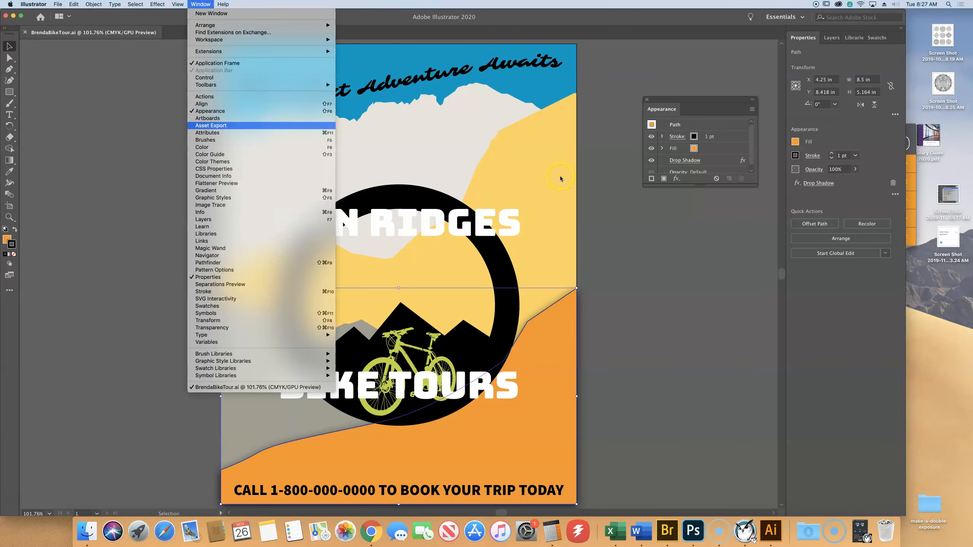
click(687, 263)
drag(707, 185, 710, 282)
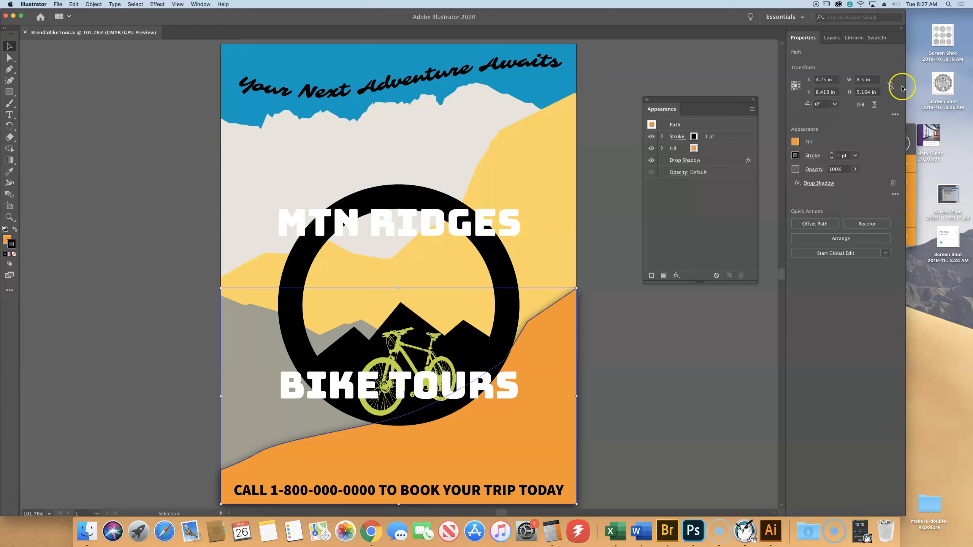
- Fill the selected foreground hill with the light grey Mountain2 swatch and remove its 1 pt stroke
click(795, 142)
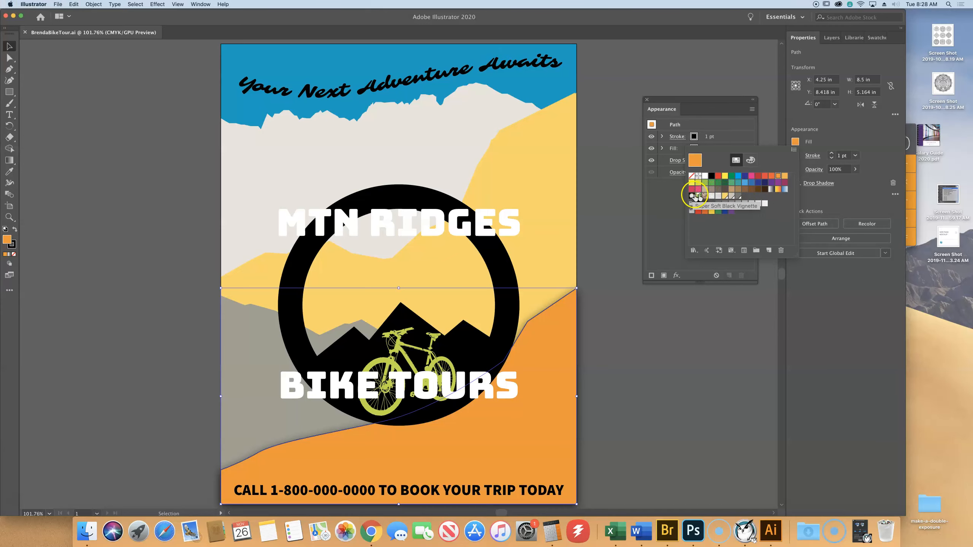
click(732, 198)
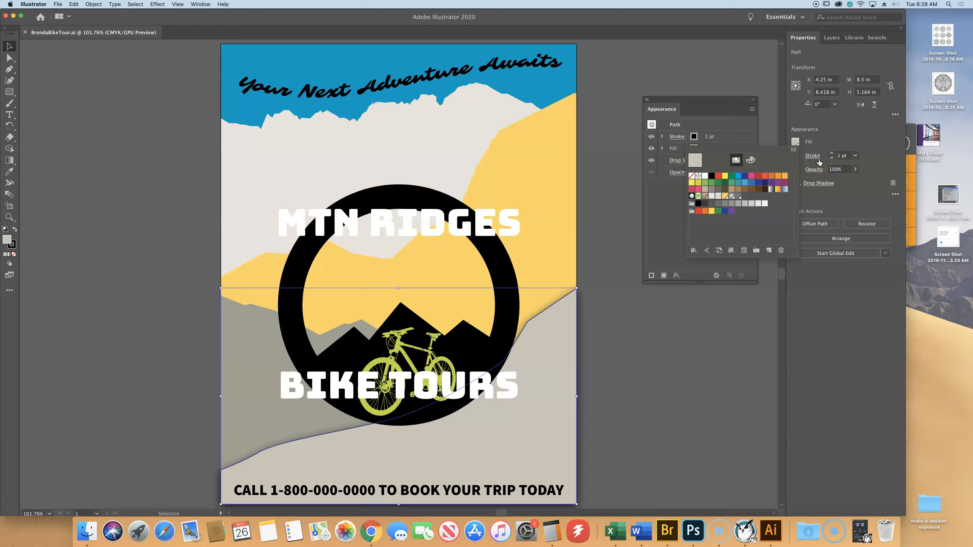
click(842, 155)
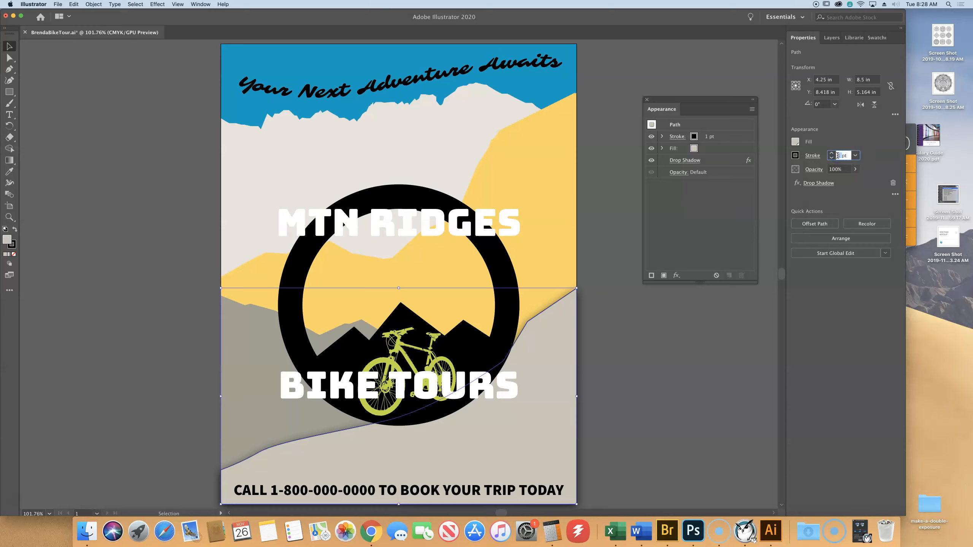
key(BackSpace)
key(Tab)
click(797, 155)
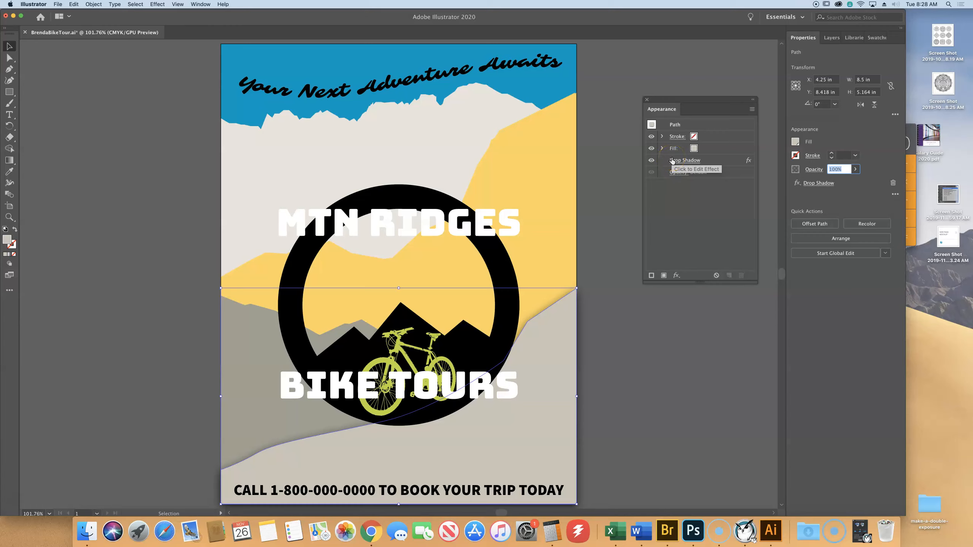
- Compare the hill with its Drop Shadow effect hidden and shown, and delete the effect
click(651, 160)
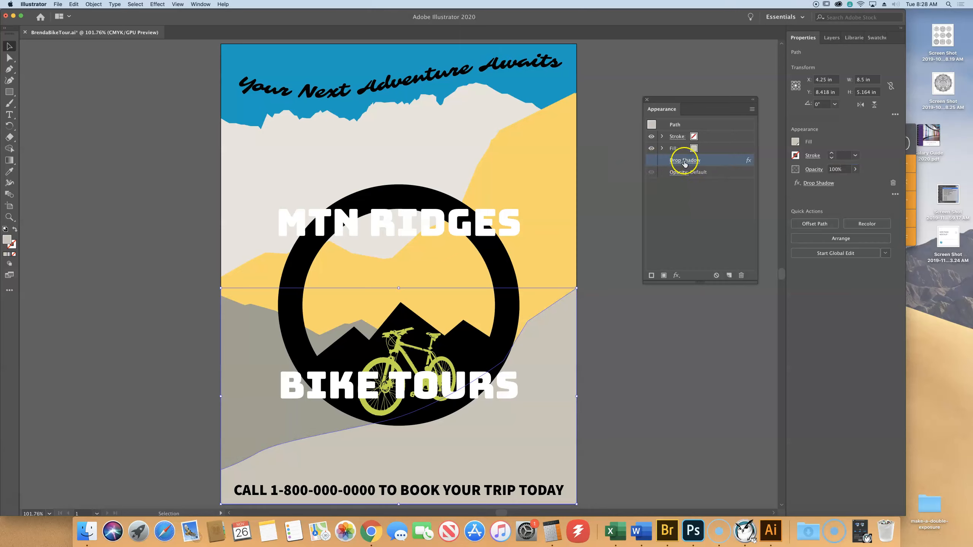
click(651, 162)
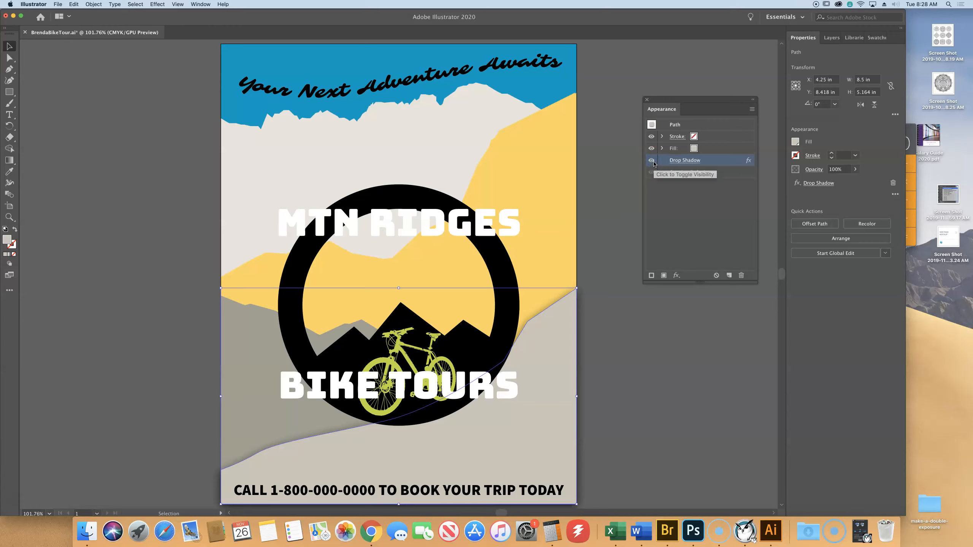
click(652, 163)
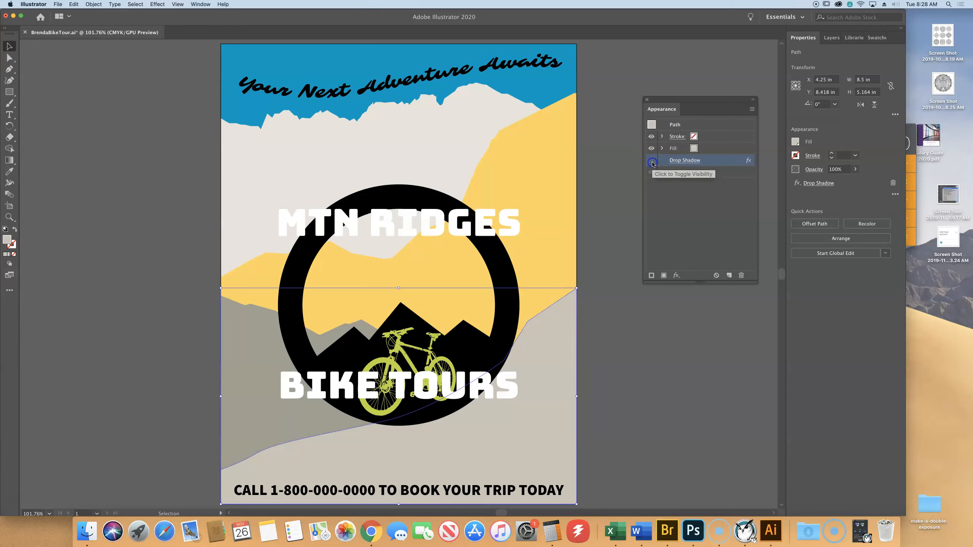
click(652, 163)
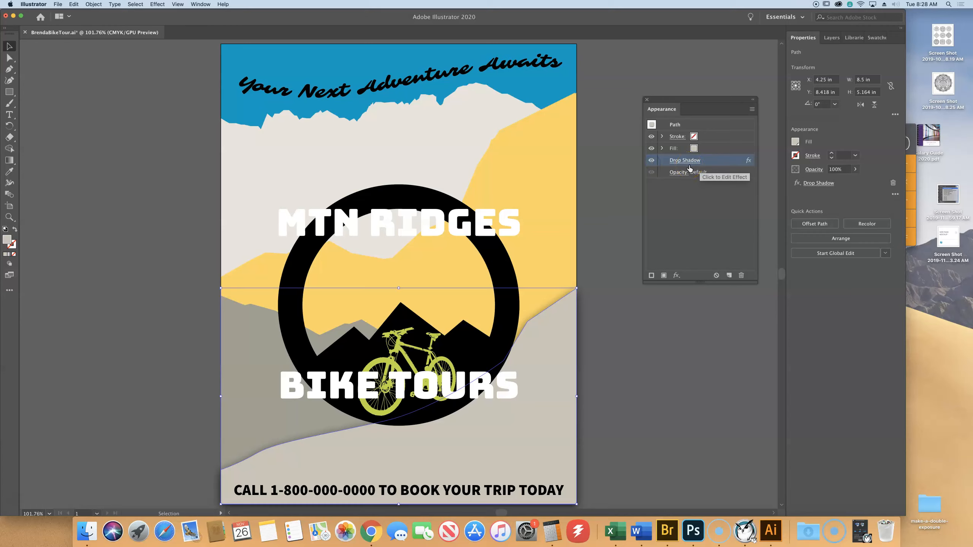
click(651, 161)
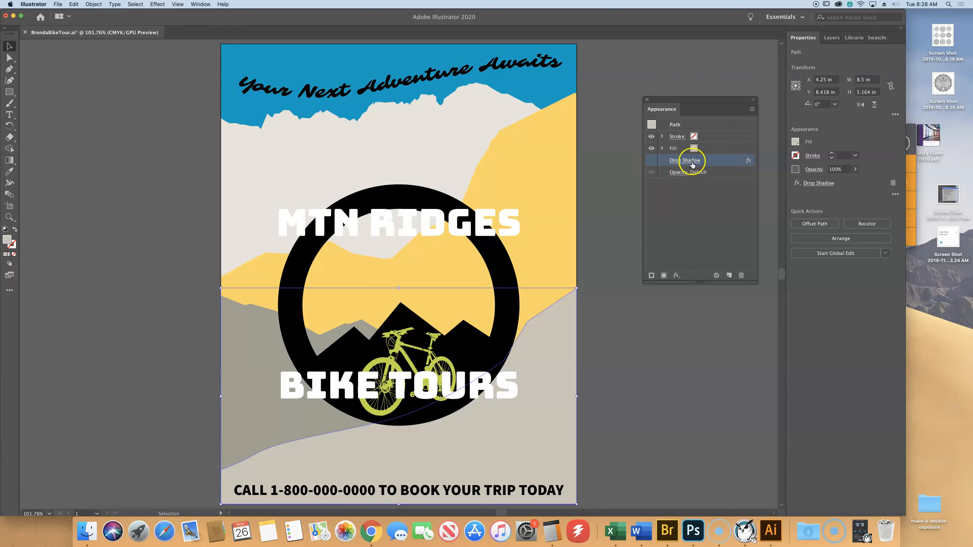
click(742, 276)
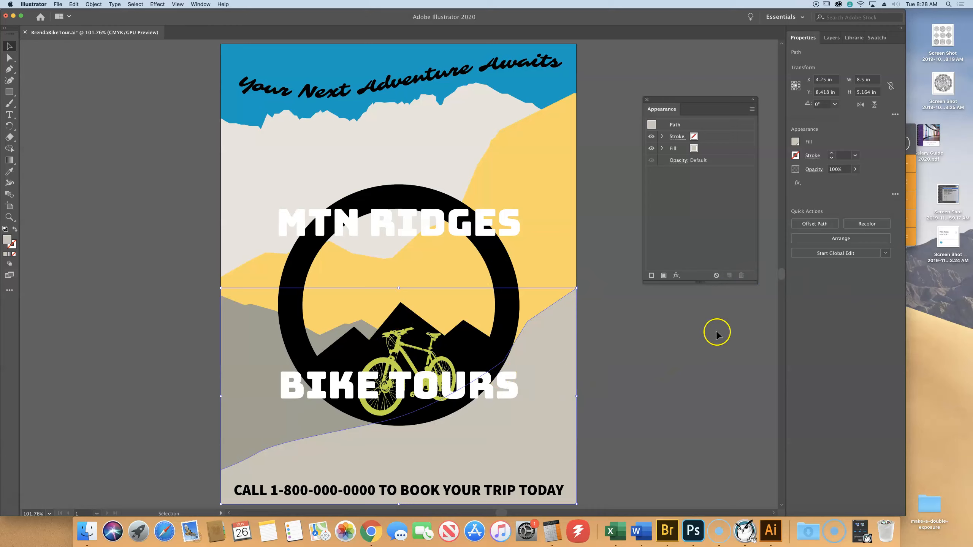
- Reselect the foreground hill and add a second fill to its appearance
click(556, 397)
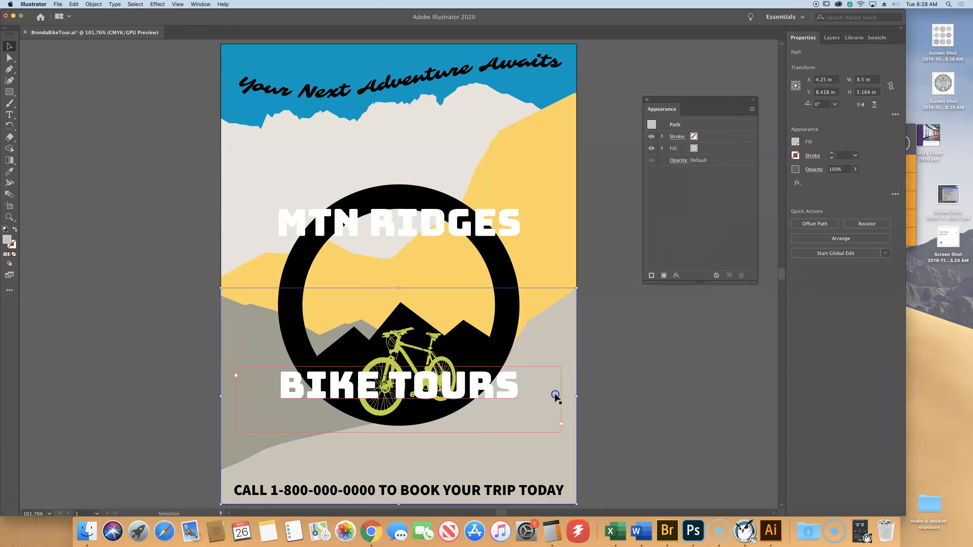
click(549, 328)
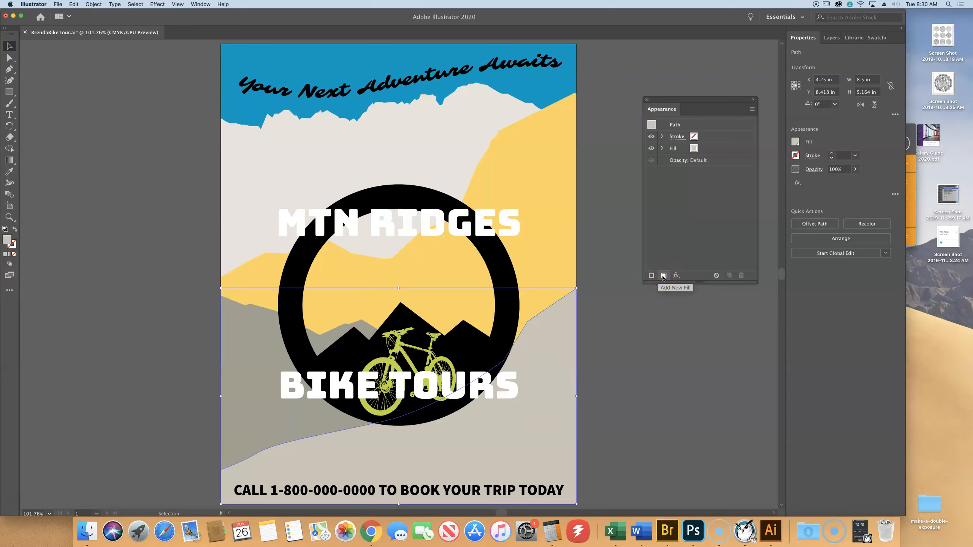
click(663, 275)
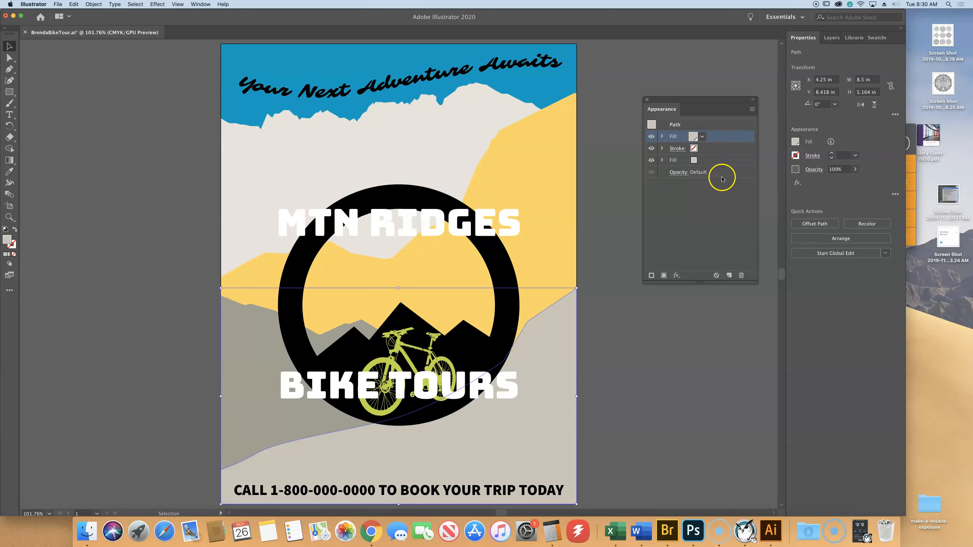
- Apply a fine dotted pattern swatch to the lower of the two fills on the foreground hill
click(719, 161)
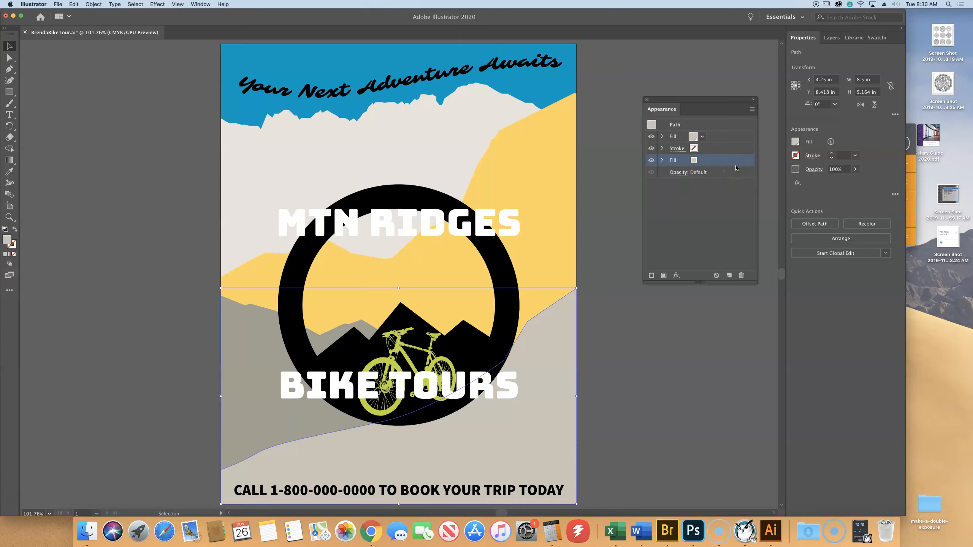
click(694, 161)
click(694, 160)
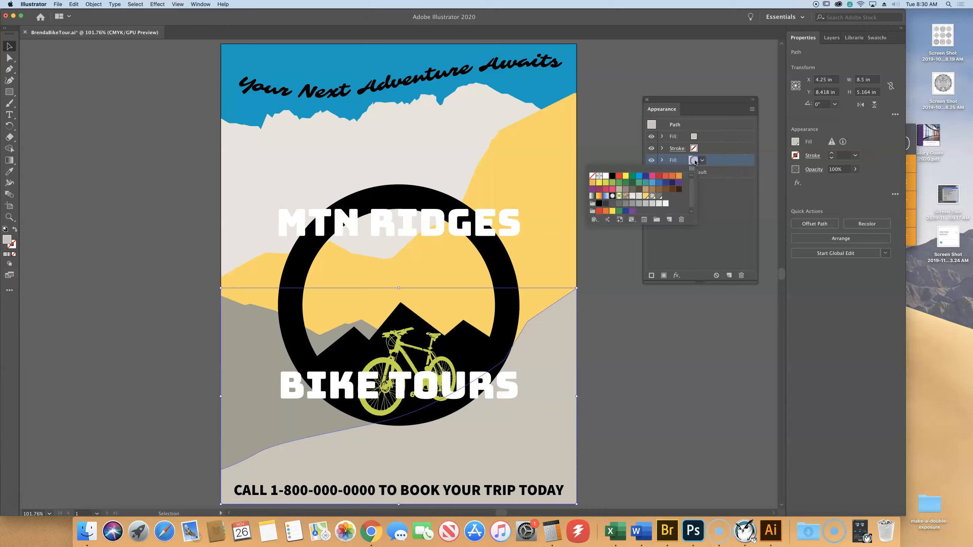
click(633, 197)
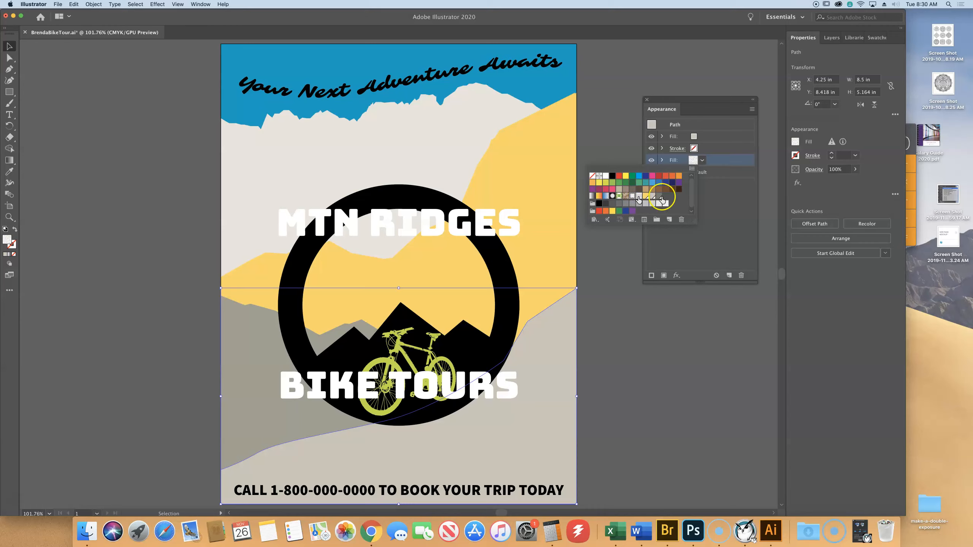
click(583, 179)
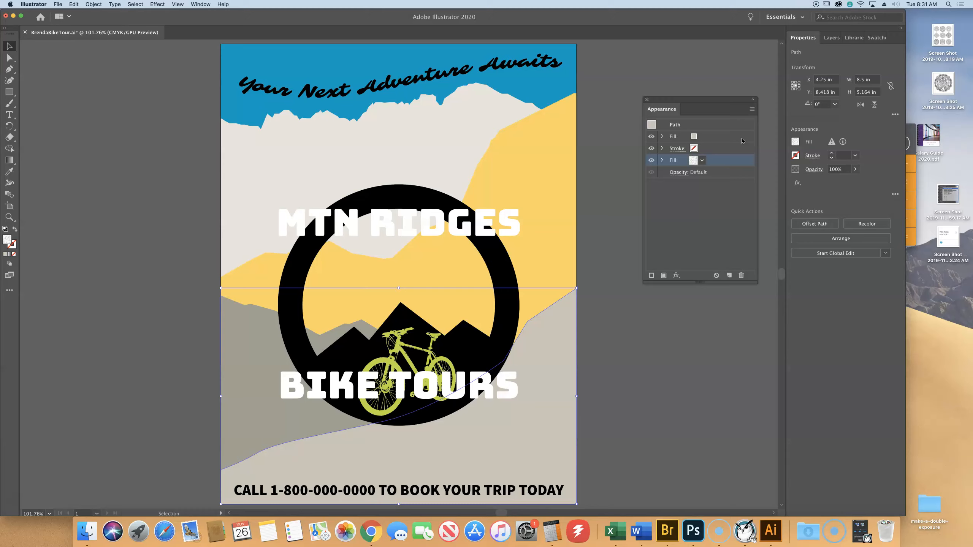
- Hide the hill's upper solid grey fill
click(737, 165)
click(710, 137)
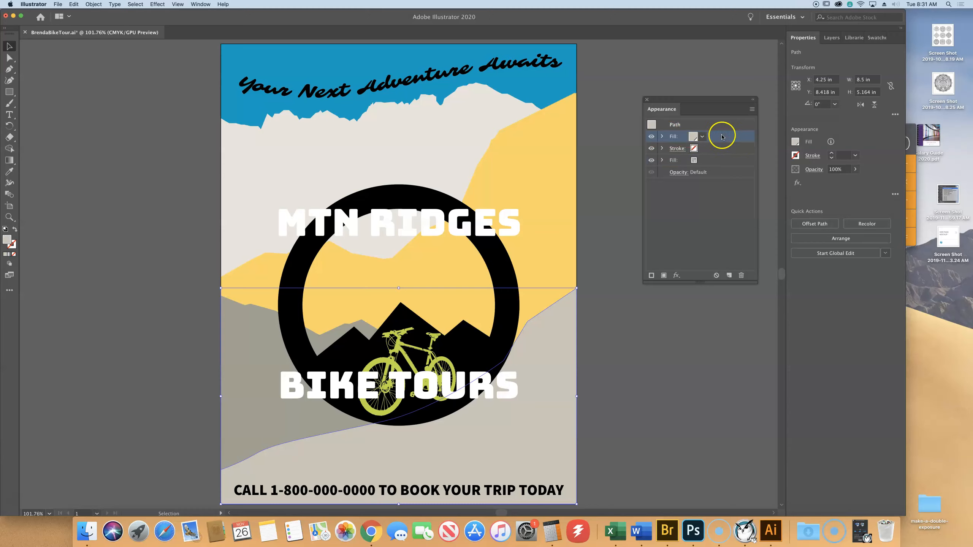
click(650, 137)
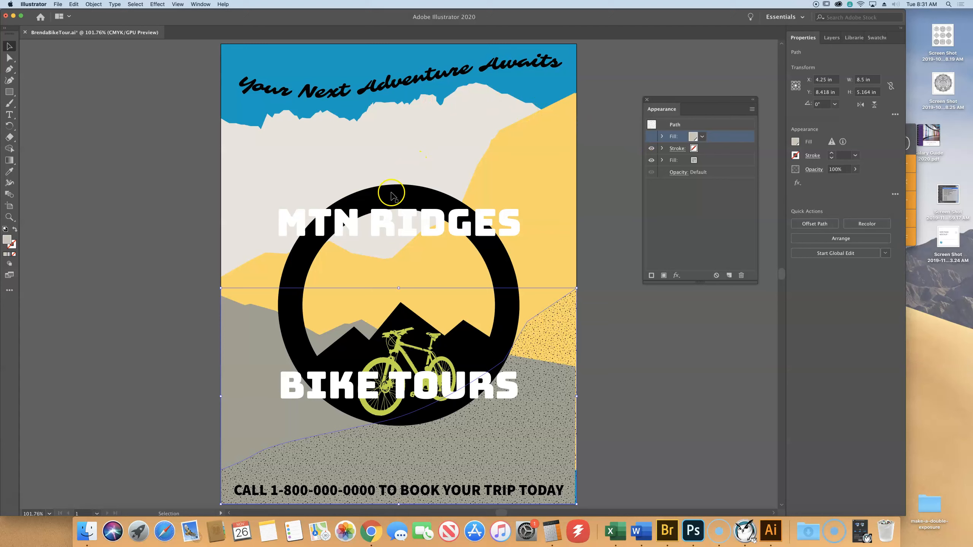
- Add a second stroke to the black ring and set its weight to 10 pt
click(408, 193)
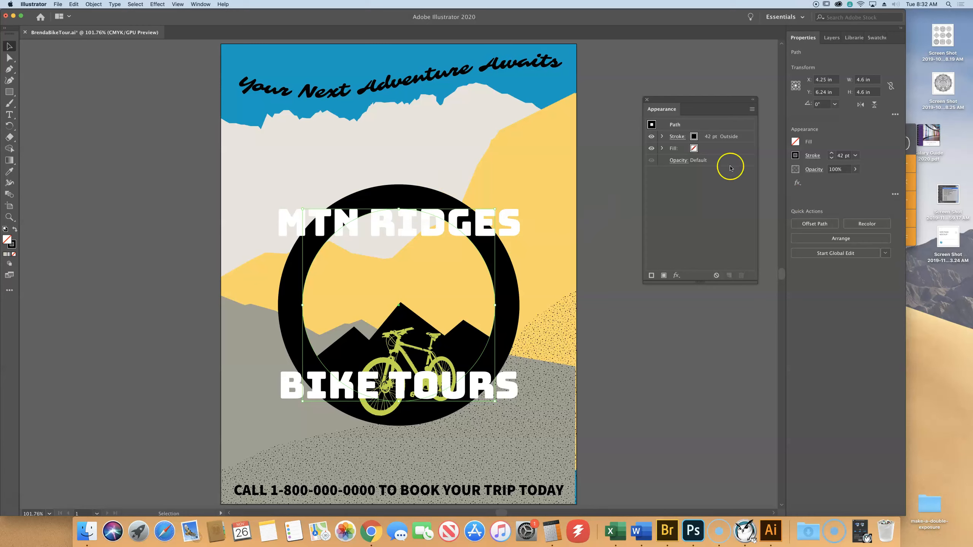
click(651, 275)
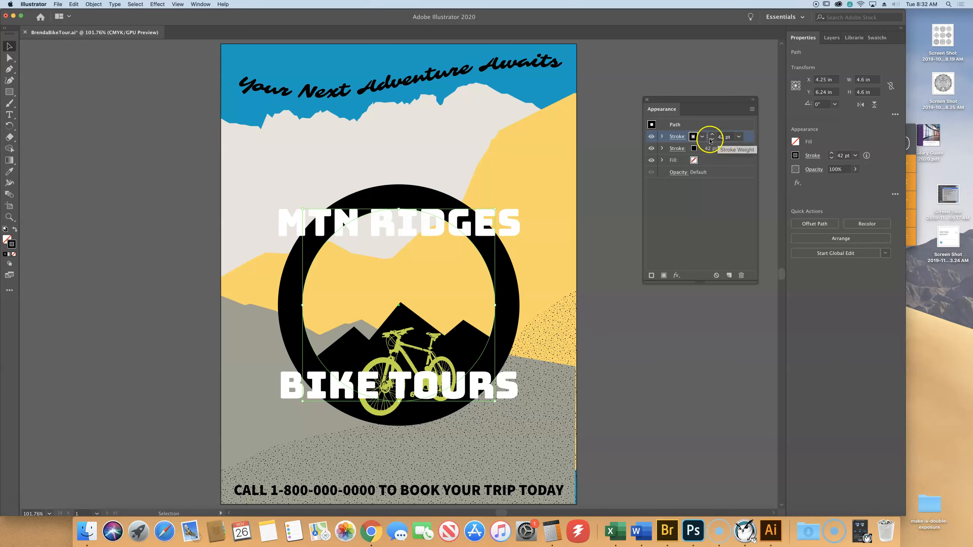
click(722, 137)
drag(724, 136, 712, 137)
text(10)
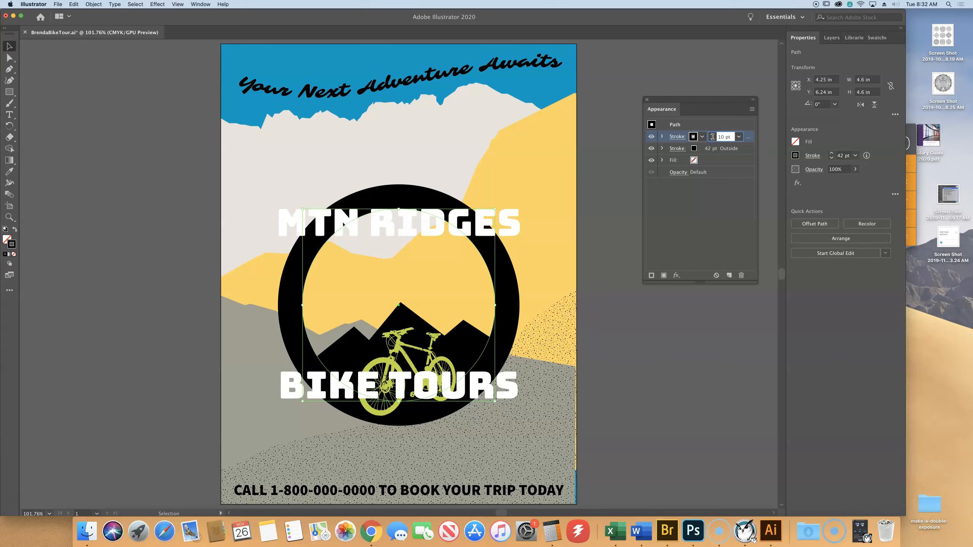
click(674, 137)
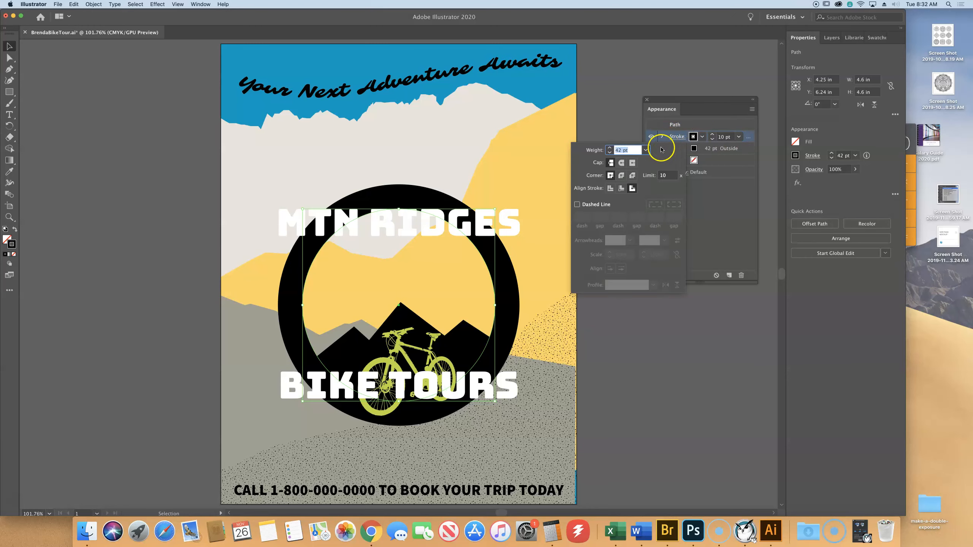
click(606, 150)
text(10)
key(Return)
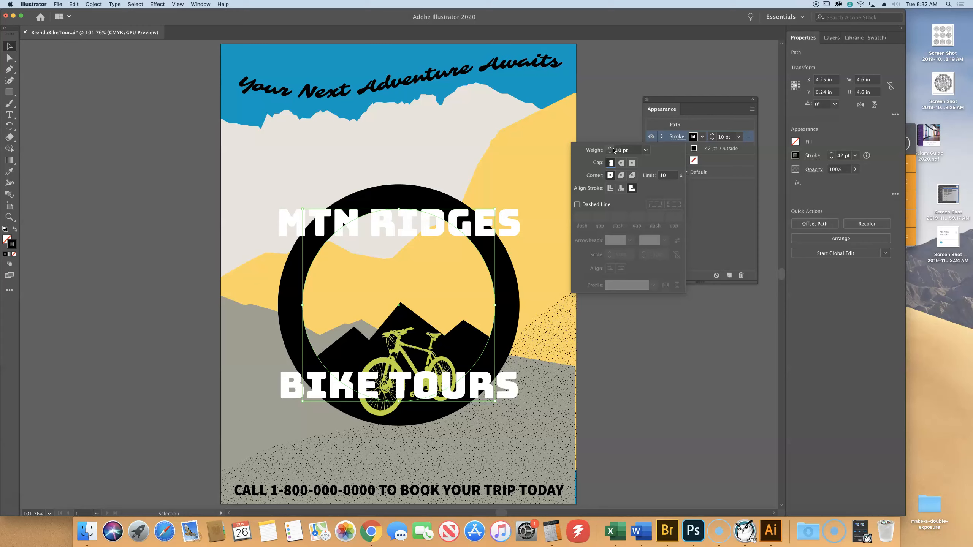
- Align the ring's new stroke to the center of the path and make it a dashed line
click(610, 188)
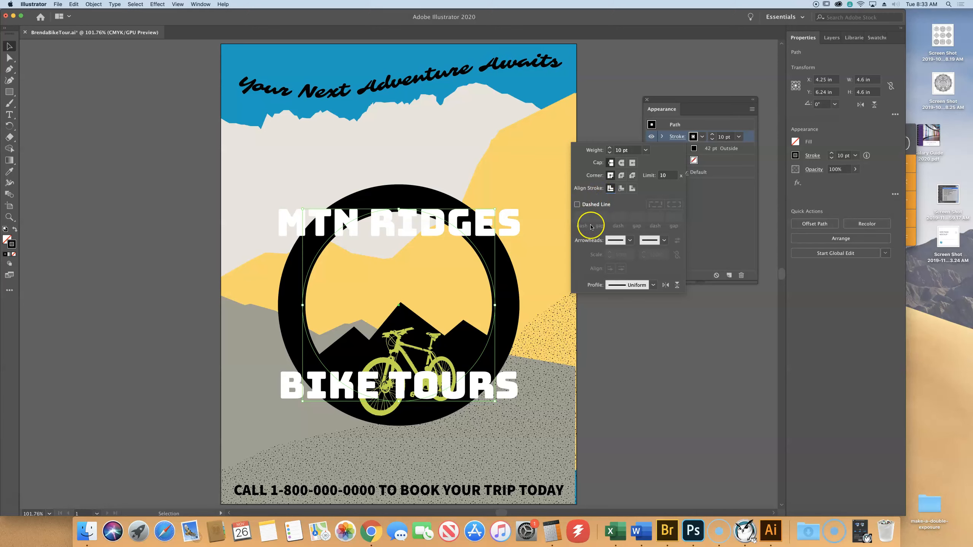
click(577, 204)
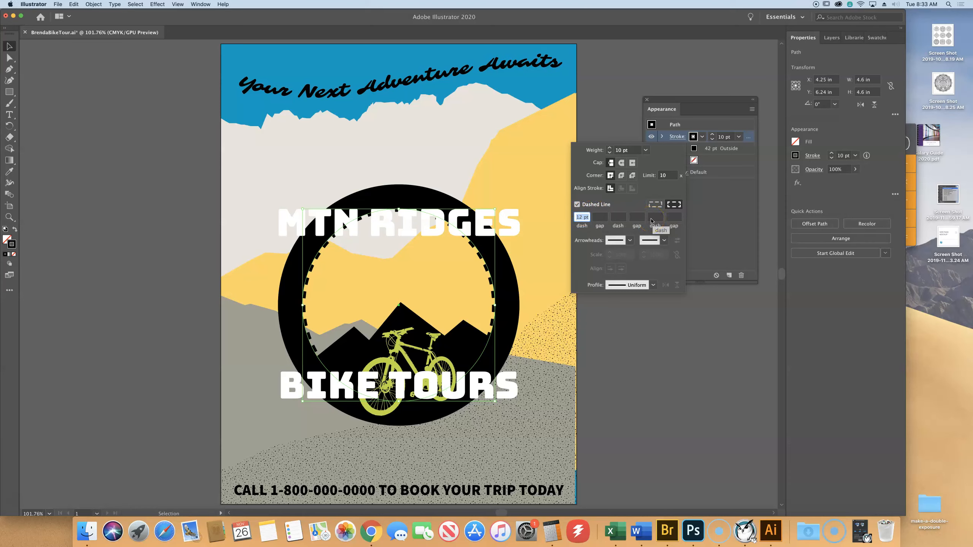
click(706, 363)
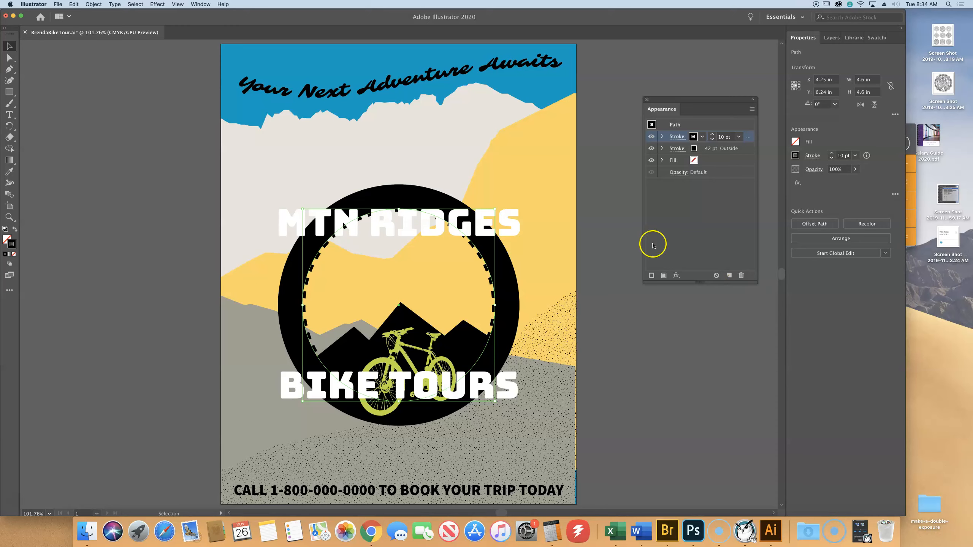
- Save the poster document and clear the selection
click(294, 150)
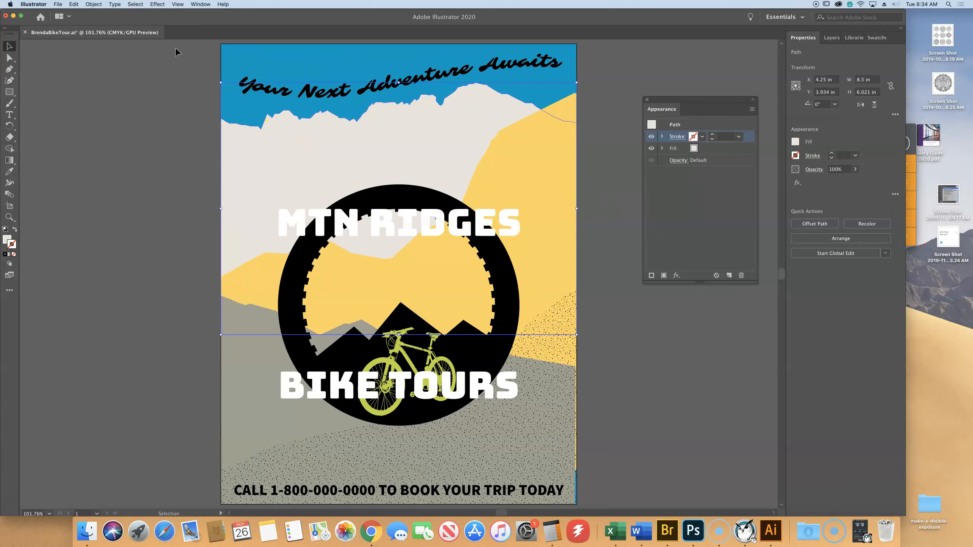
click(58, 4)
click(91, 62)
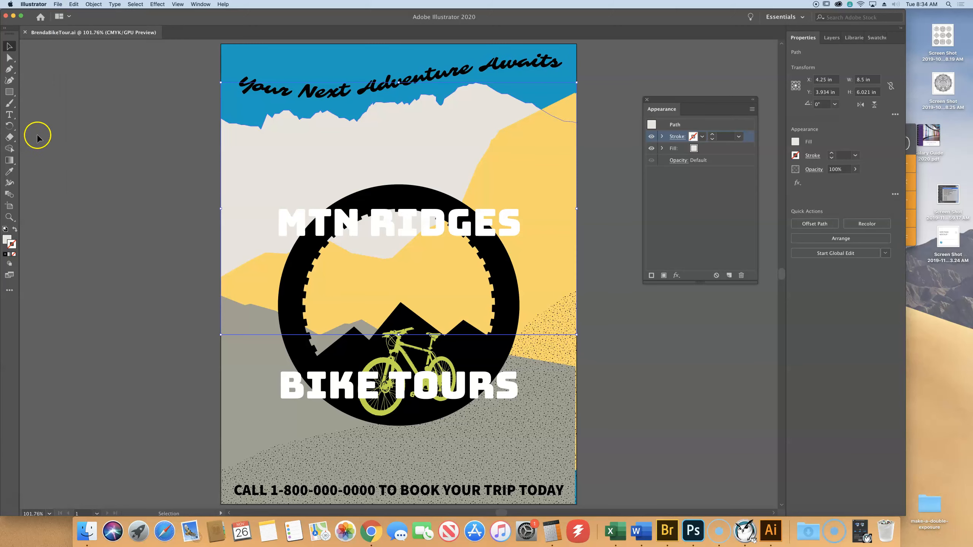
click(56, 131)
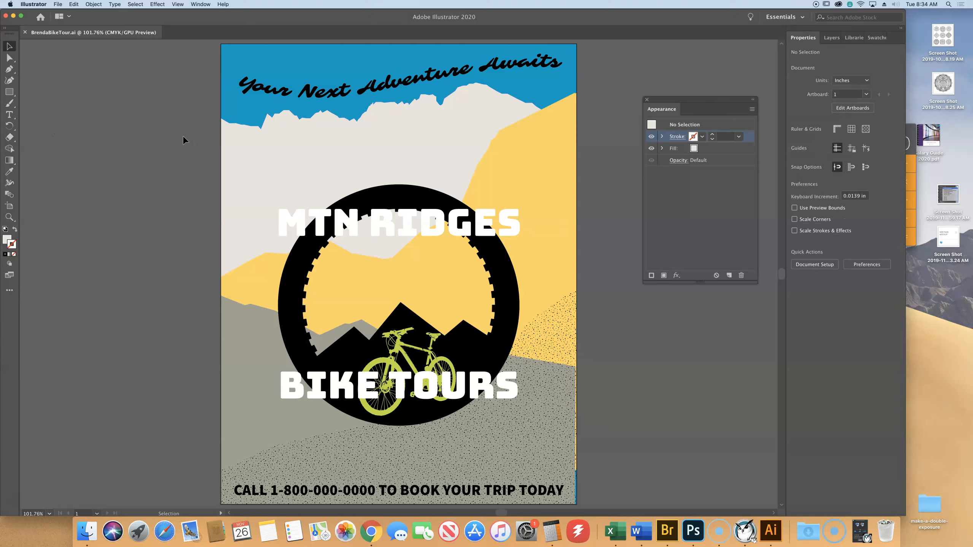
- Place the text cursor in the MTN RIDGES heading and examine its character-level appearance
click(9, 115)
click(319, 222)
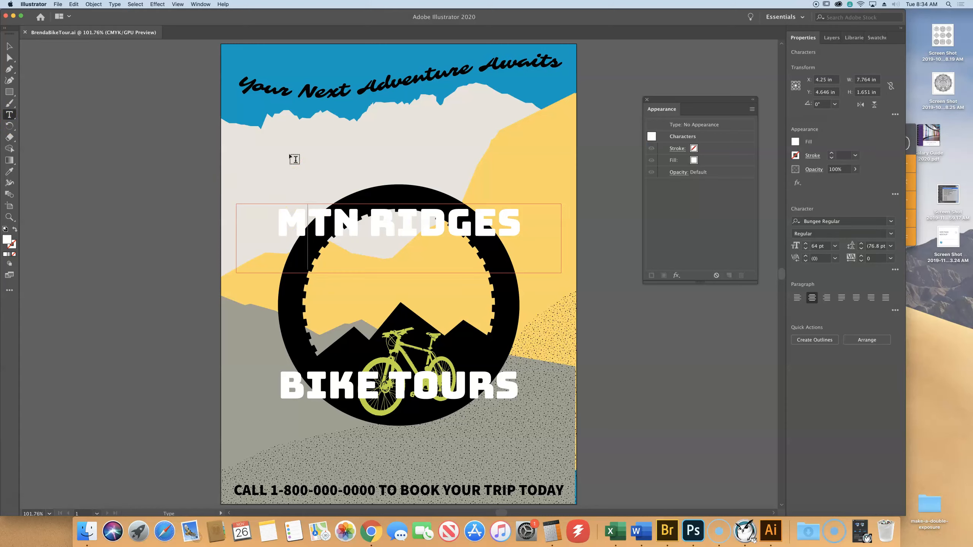
click(735, 100)
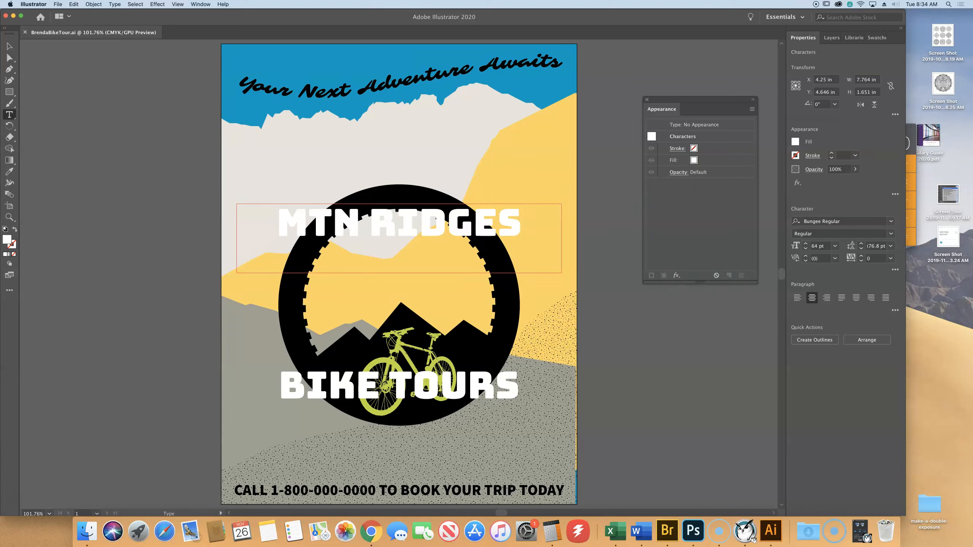
- Select the MTN RIDGES heading as a type object and add a fill using the USGS 8B Intermit. Pond pattern swatch
click(9, 47)
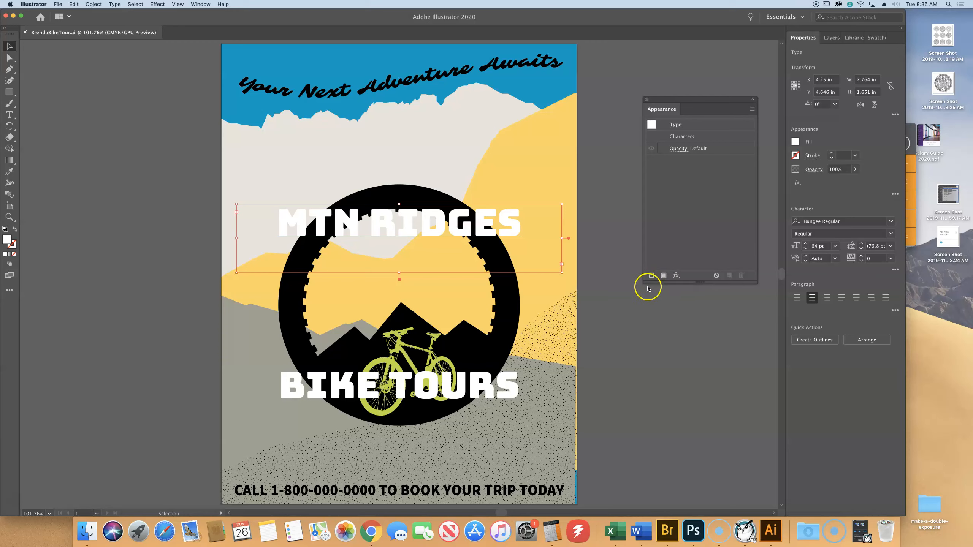
click(664, 275)
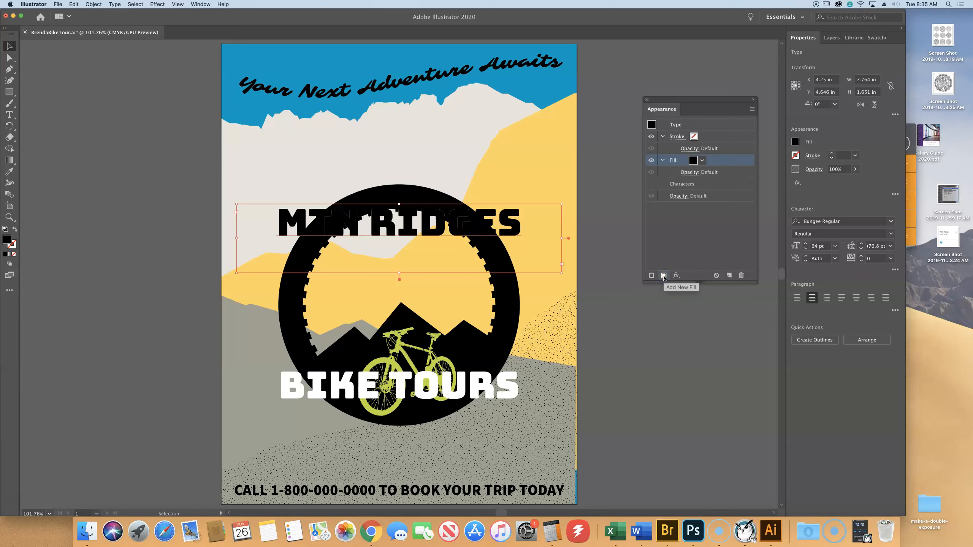
drag(701, 168, 683, 186)
click(693, 160)
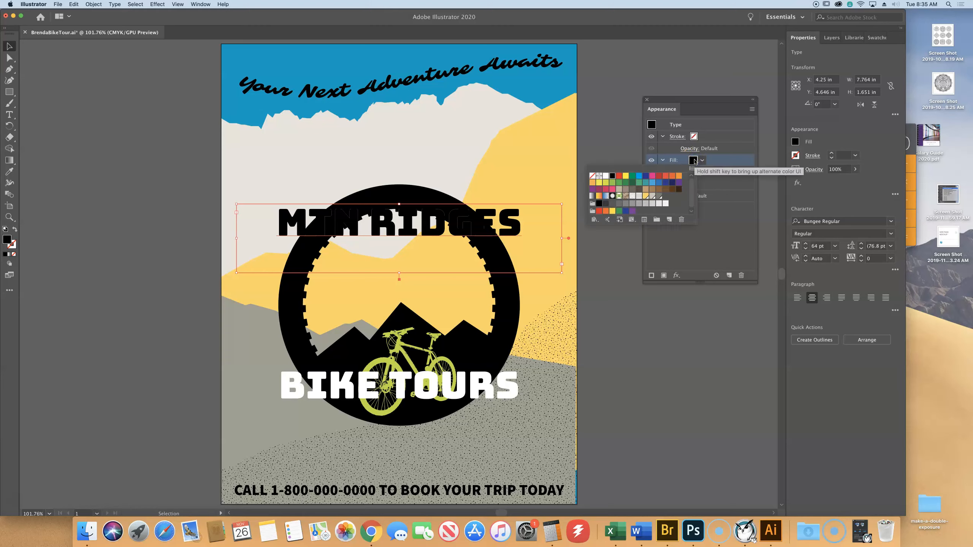
drag(694, 163, 639, 198)
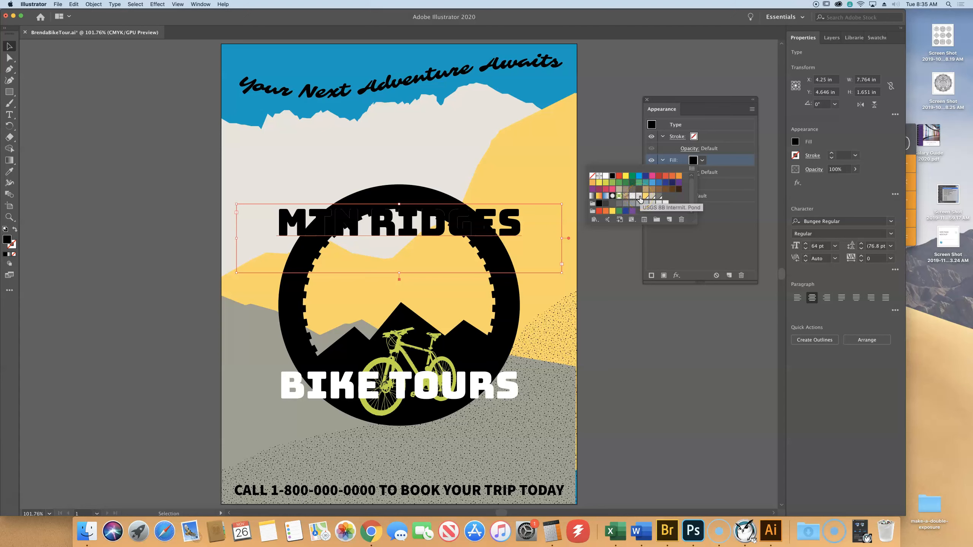
click(640, 197)
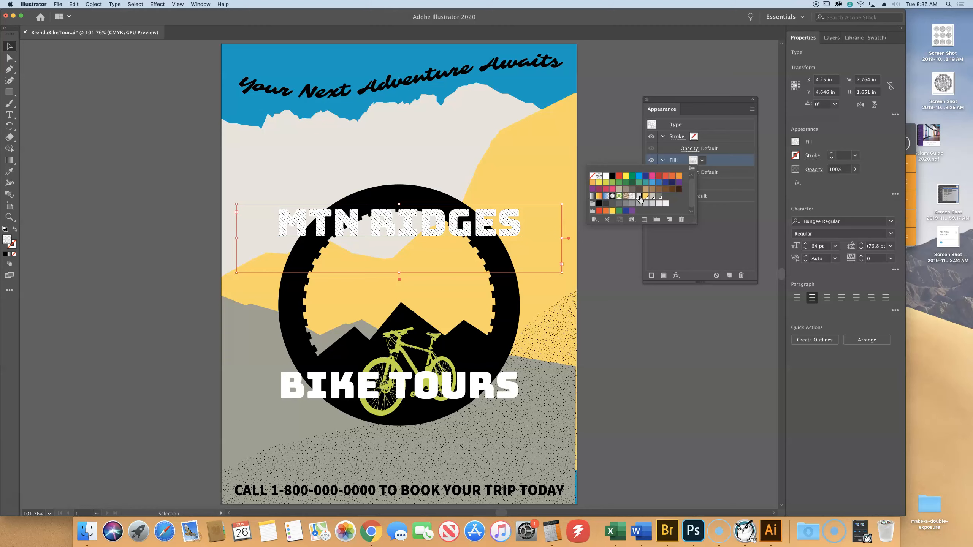
key(Escape)
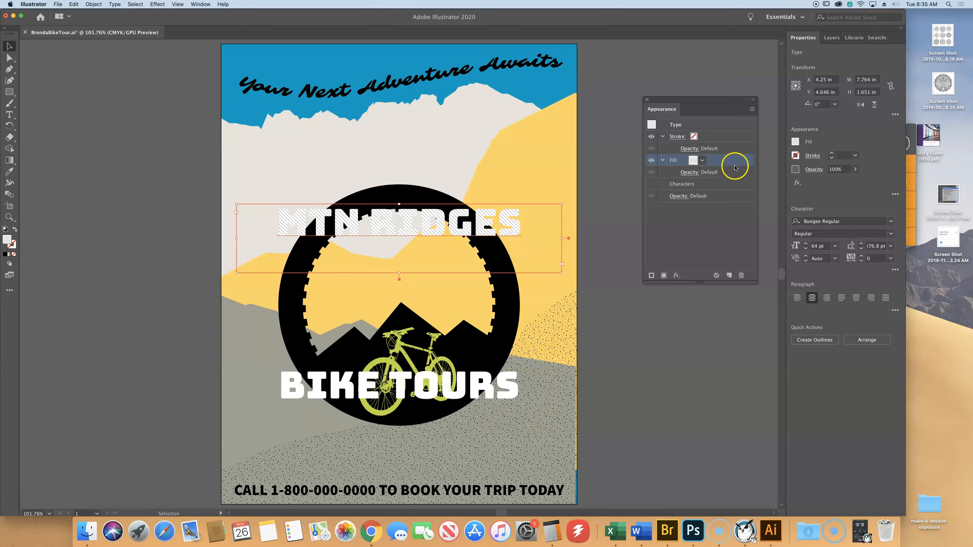
- Set the opacity of the heading's pattern fill to 20%
click(663, 161)
click(662, 161)
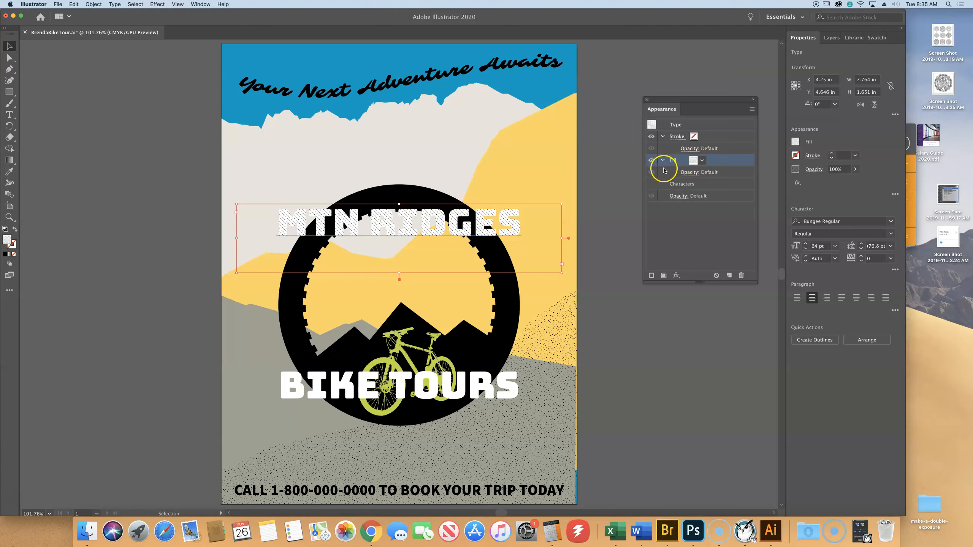
click(691, 174)
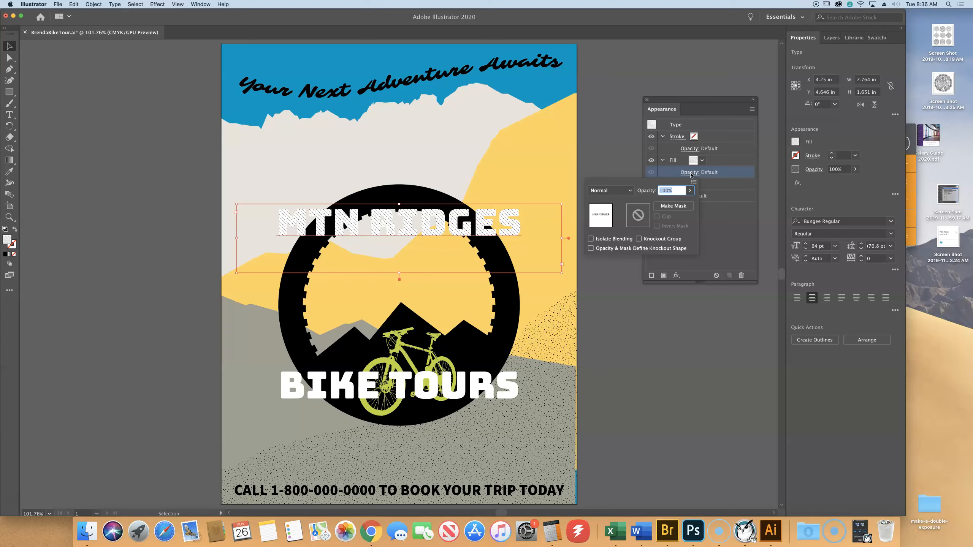
text(20)
key(Tab)
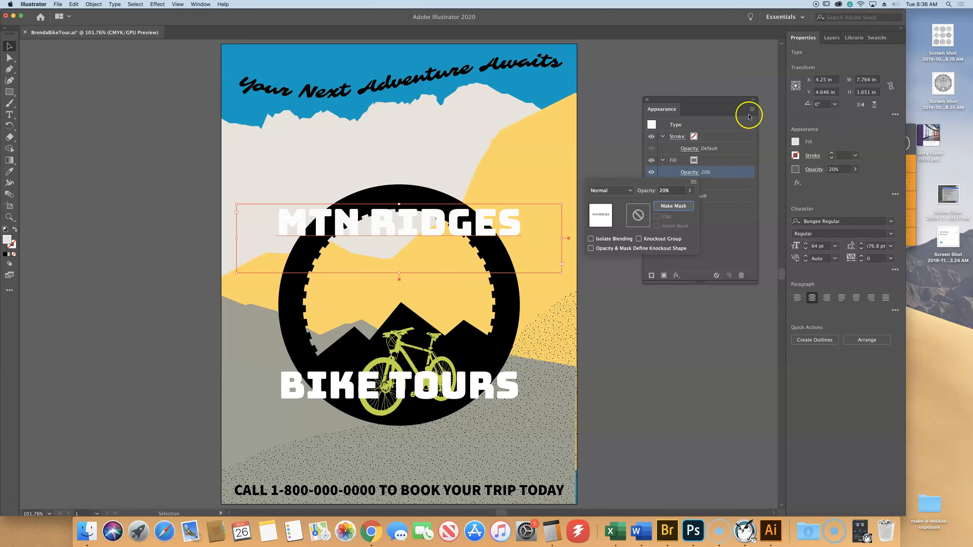
click(665, 174)
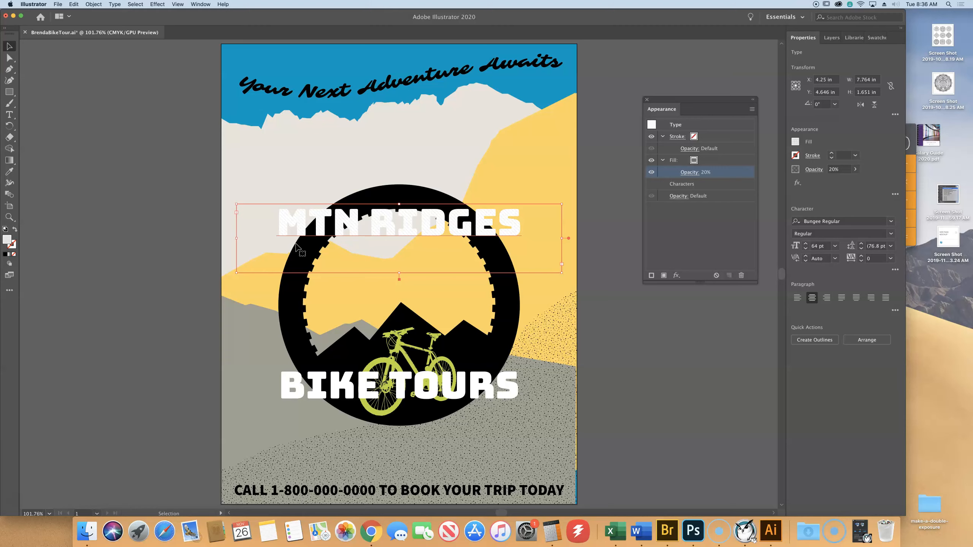
- Reselect the foreground hill and turn its hidden solid grey fill back on
click(372, 248)
click(543, 374)
click(562, 334)
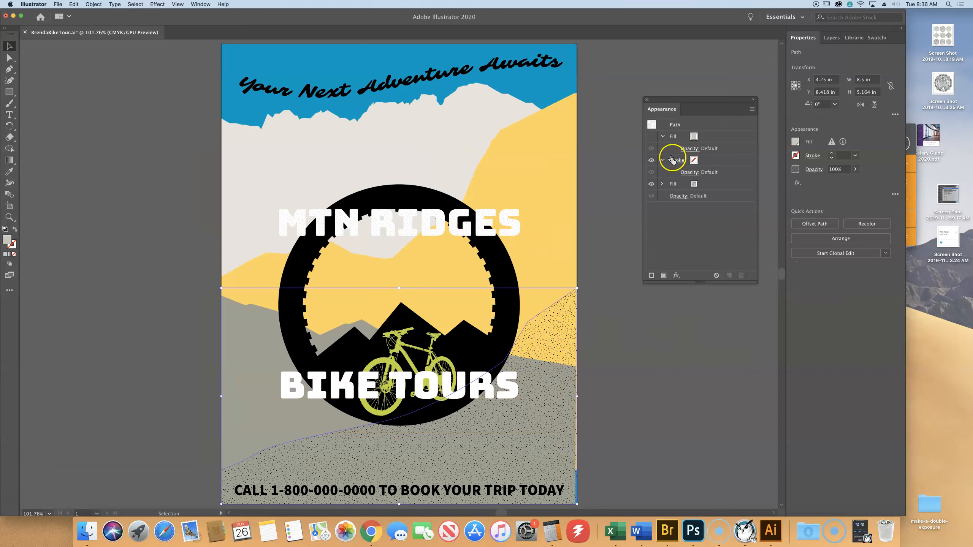
click(651, 137)
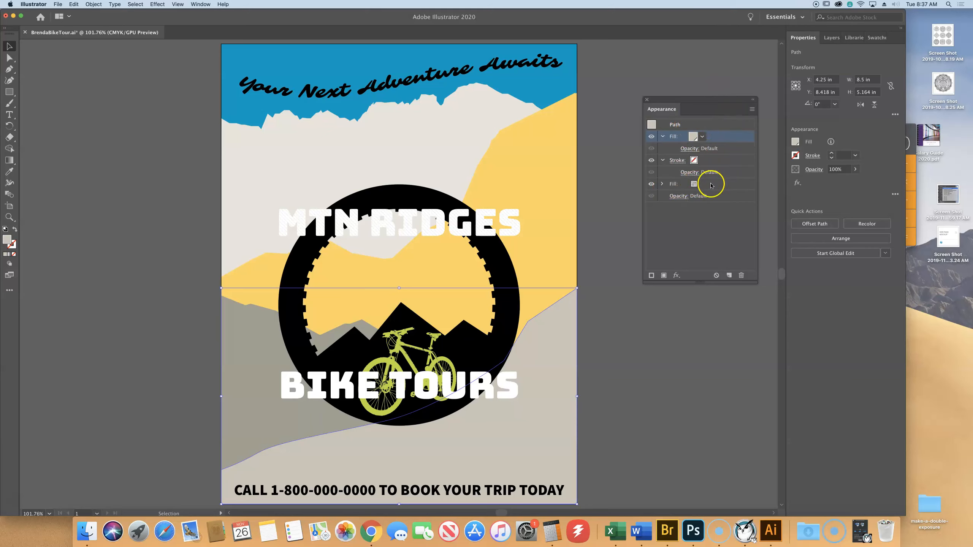
- Move the foreground hill's dotted pattern fill above its solid grey fill in the appearance order
click(550, 388)
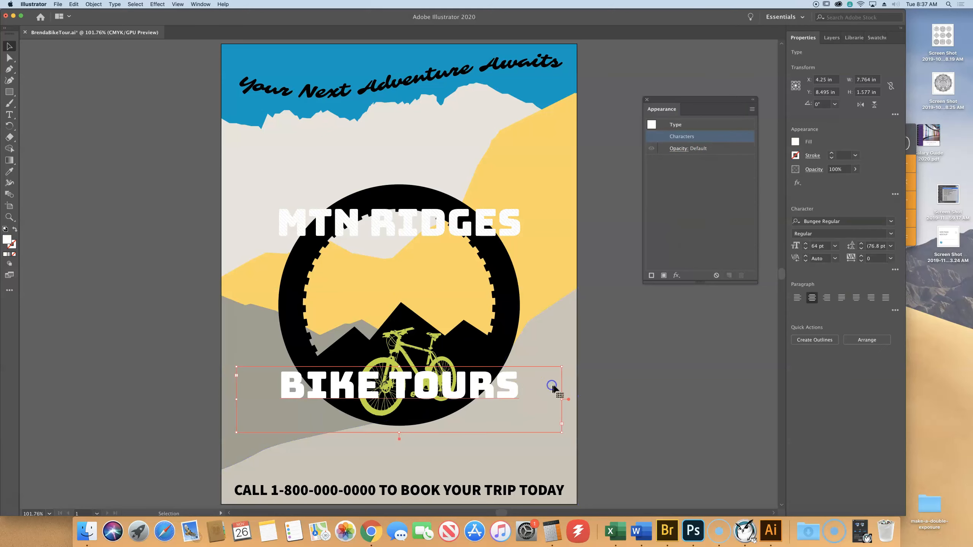
click(556, 332)
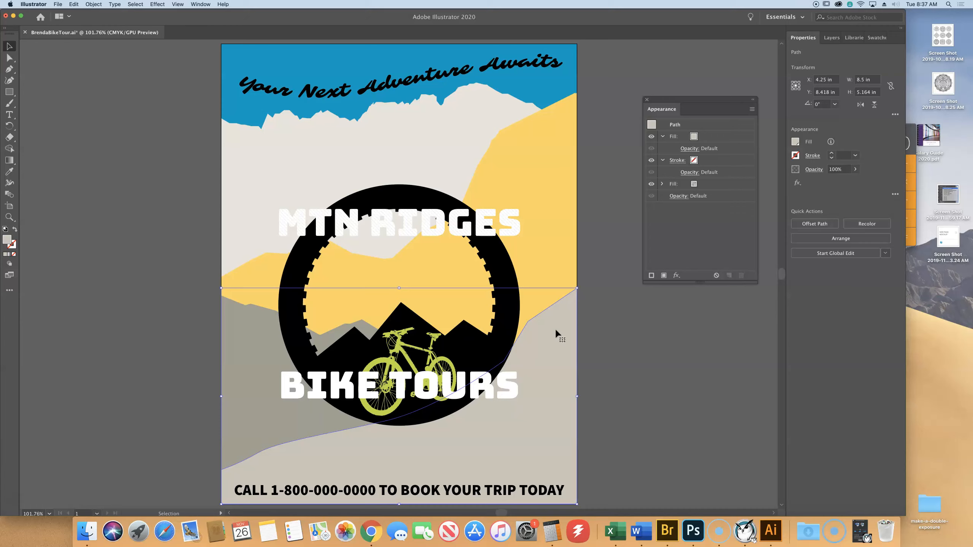
click(713, 185)
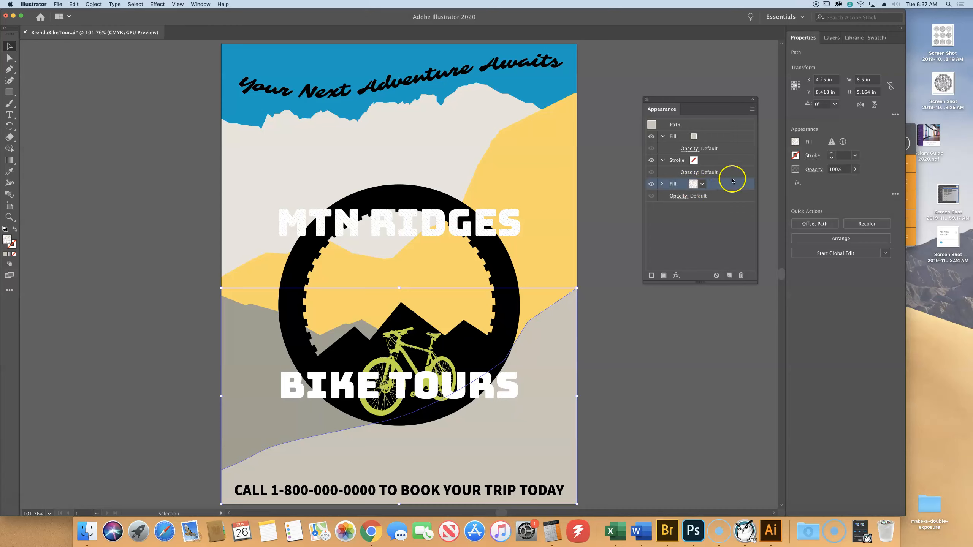
drag(730, 184, 724, 130)
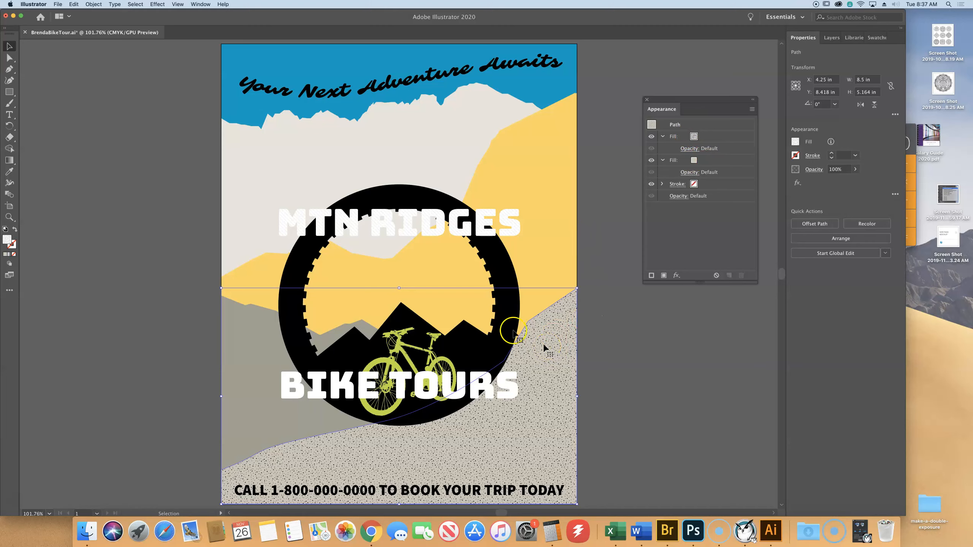
- Select the yellow hill and the dotted foreground hill together and group them
click(102, 297)
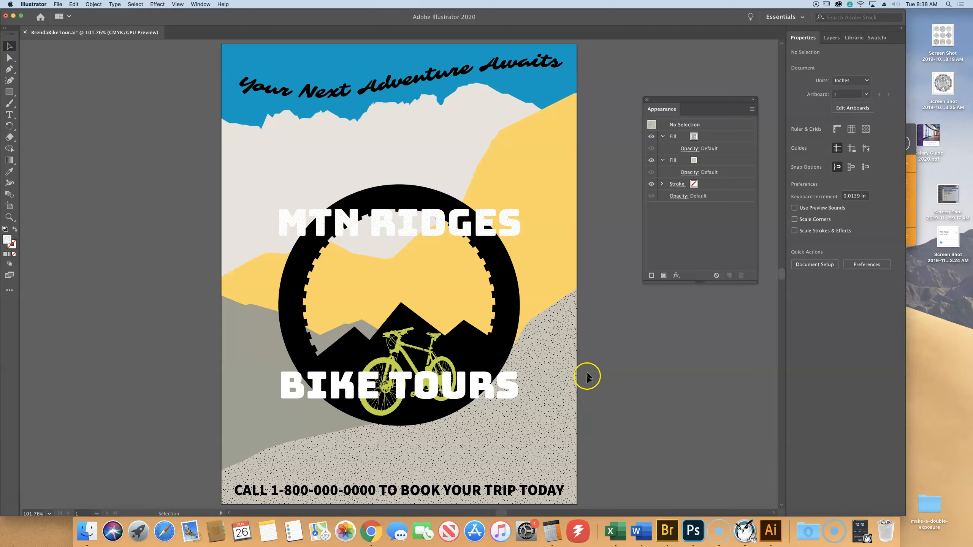
click(549, 211)
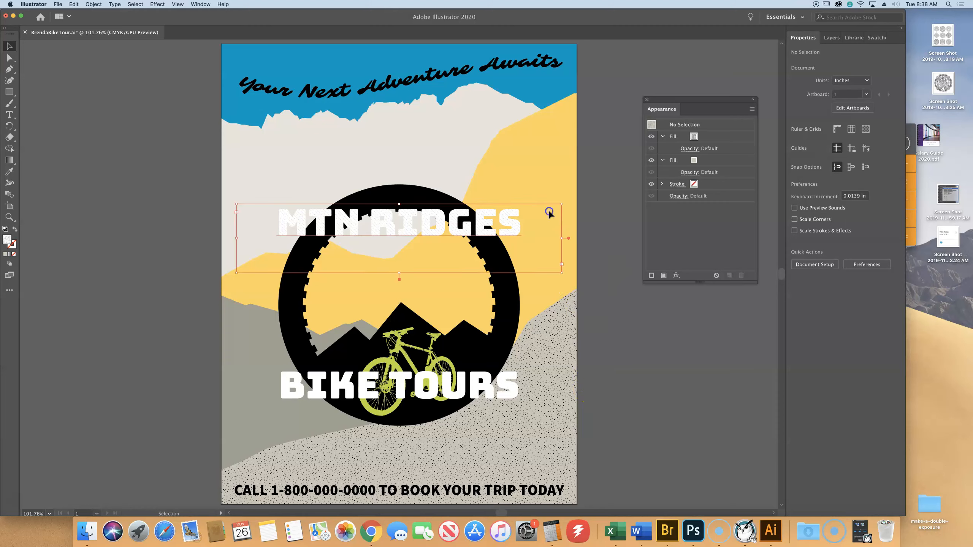
click(506, 165)
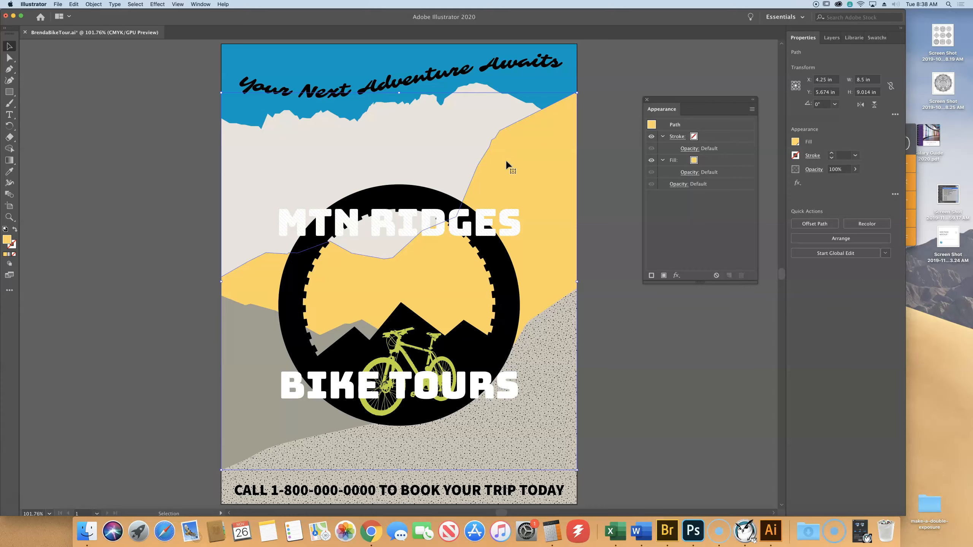
shift+click(554, 408)
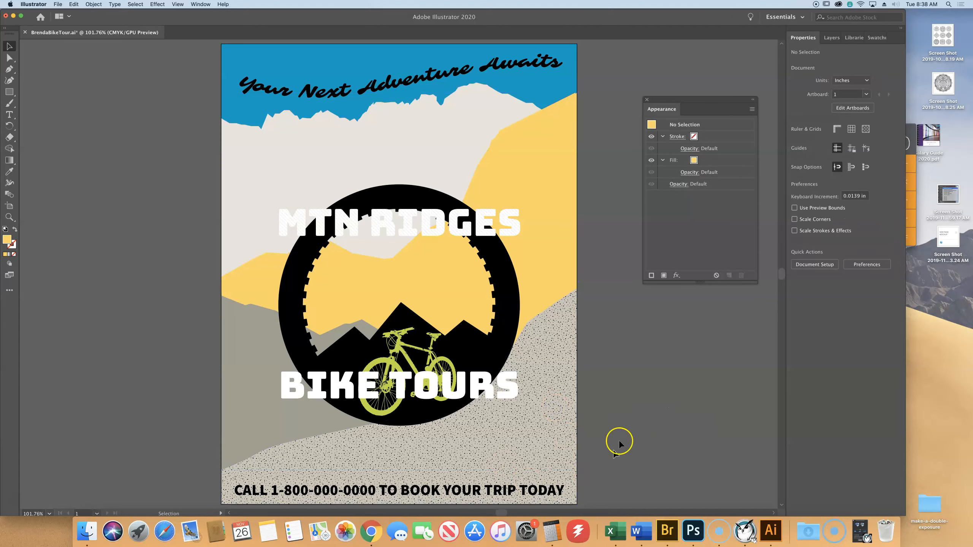
click(557, 144)
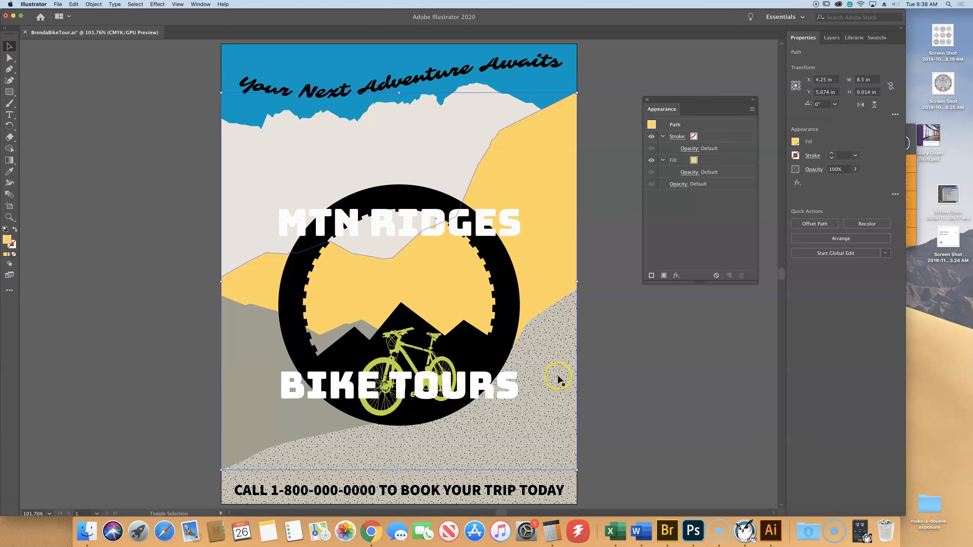
shift+click(558, 377)
shift+click(558, 377)
shift+click(566, 340)
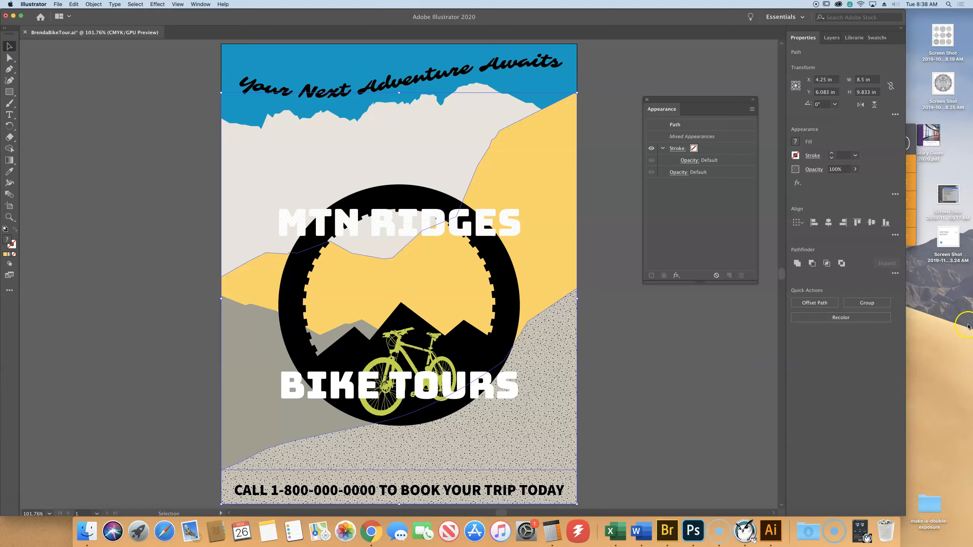
click(872, 301)
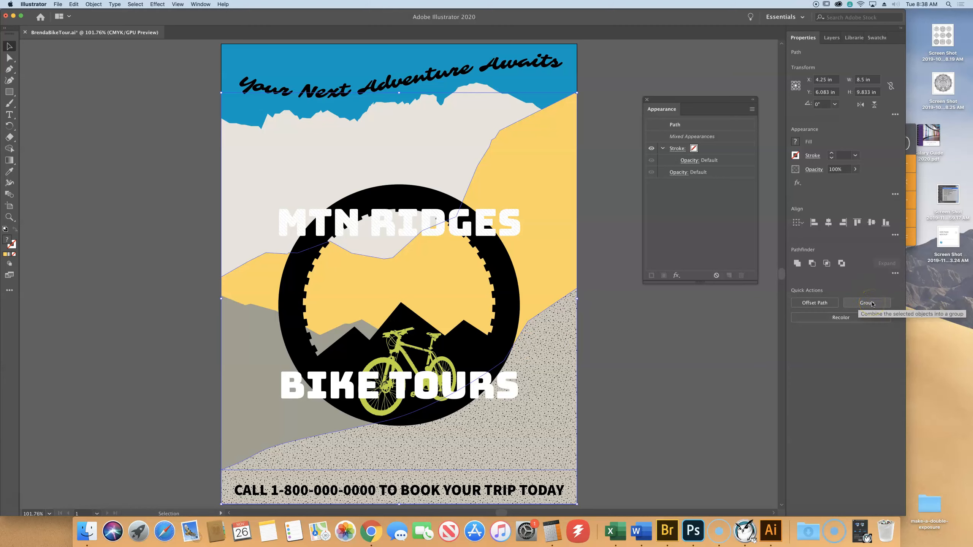
click(872, 303)
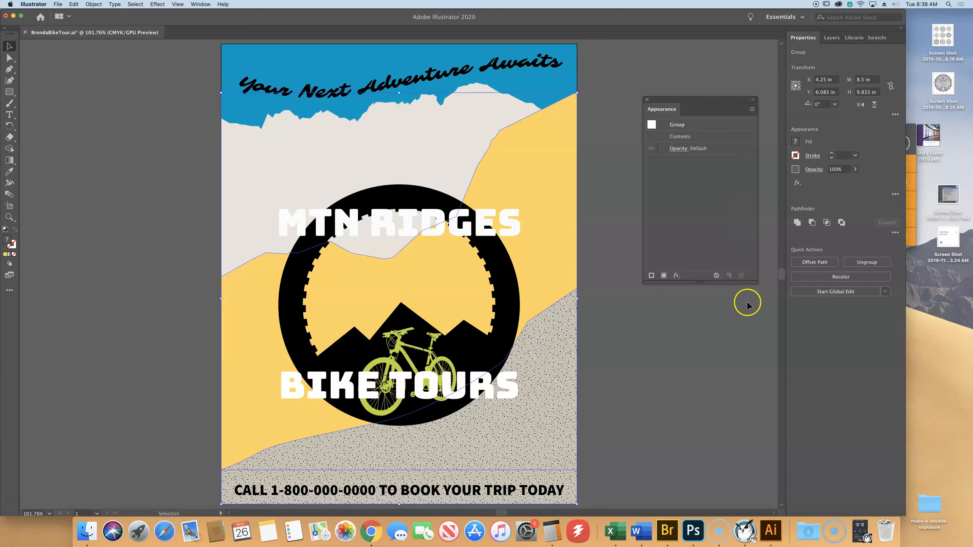
- Start a Stylize Drop Shadow effect on the grouped hills, move its settings clear of the poster and turn on the preview
click(676, 276)
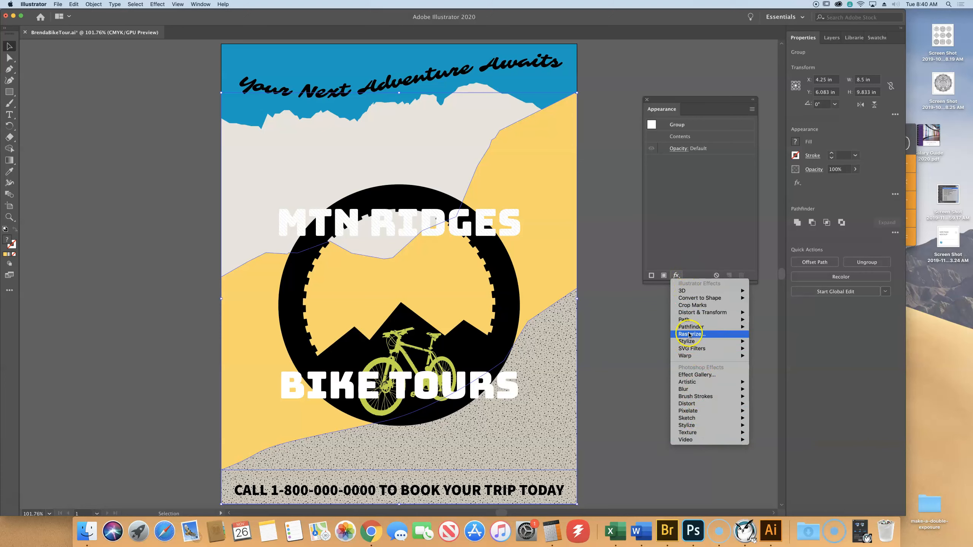
mouse_move(685, 344)
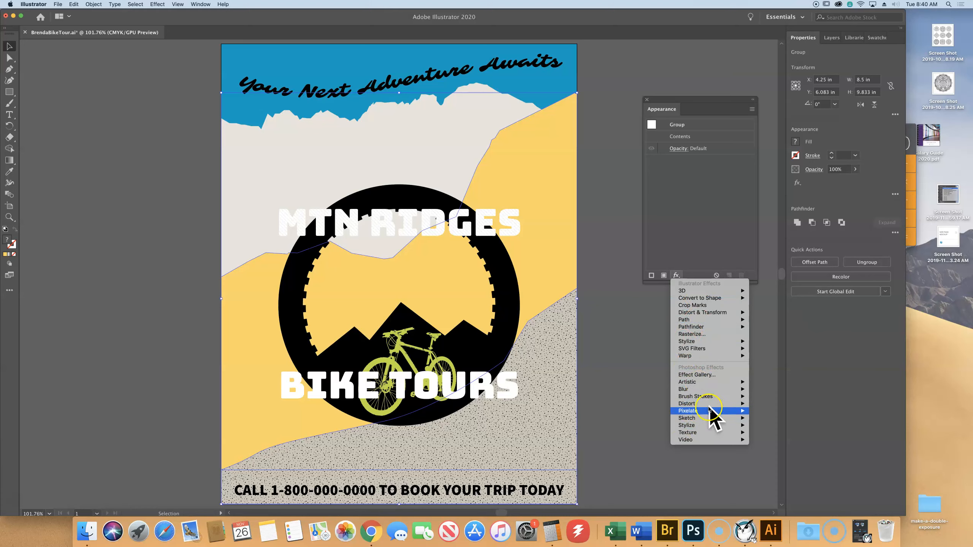
mouse_move(704, 407)
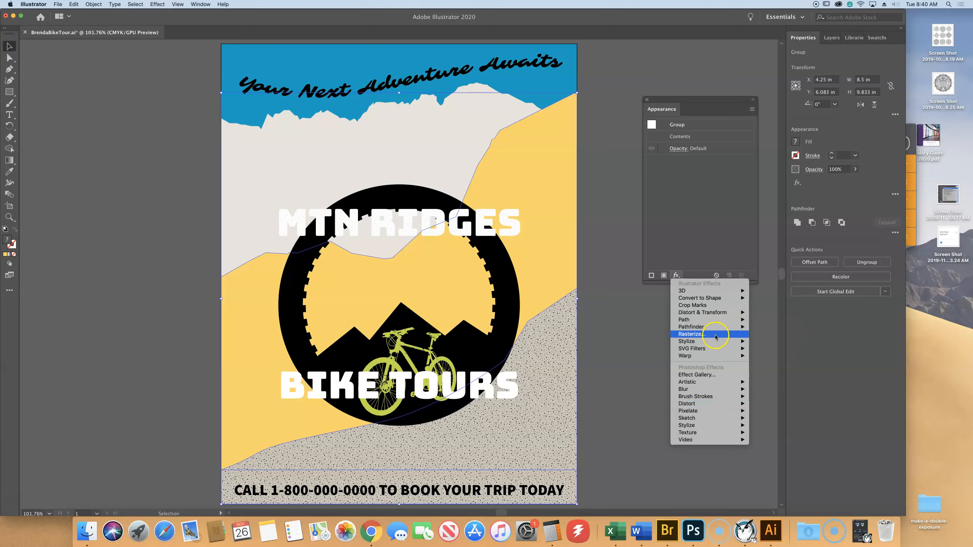
click(712, 341)
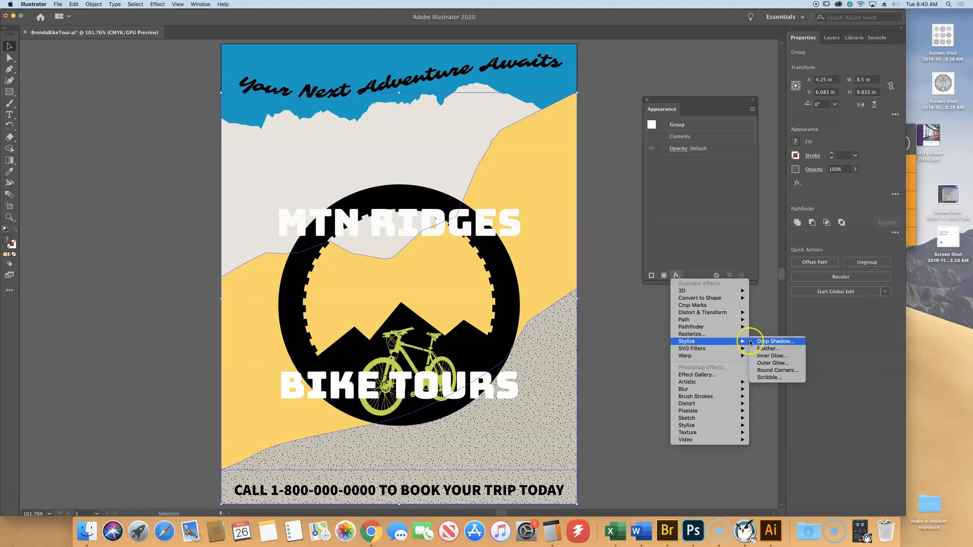
click(775, 341)
drag(441, 204, 124, 55)
click(80, 165)
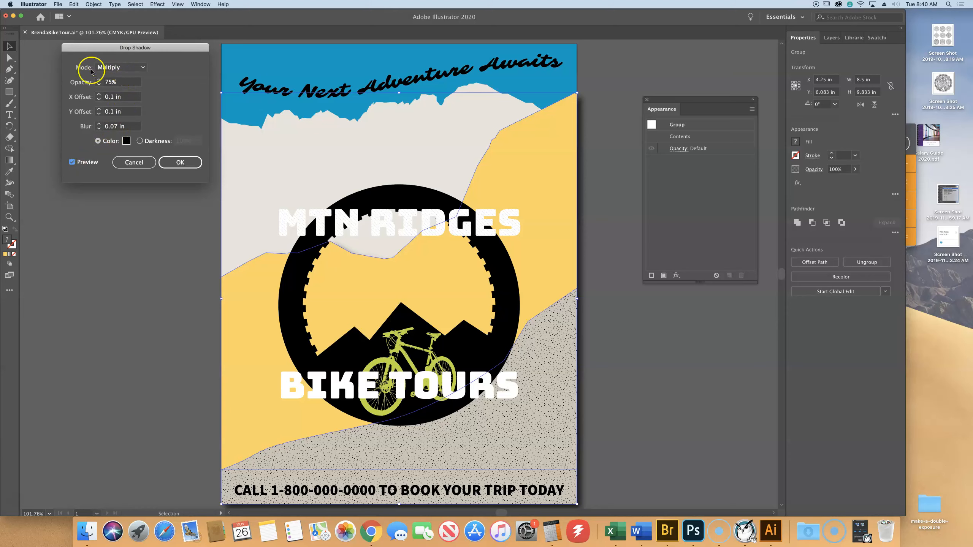
- Apply the group's drop shadow with 50% opacity, 0 in X and Y offsets and a 0.25 in blur
click(109, 82)
text(50)
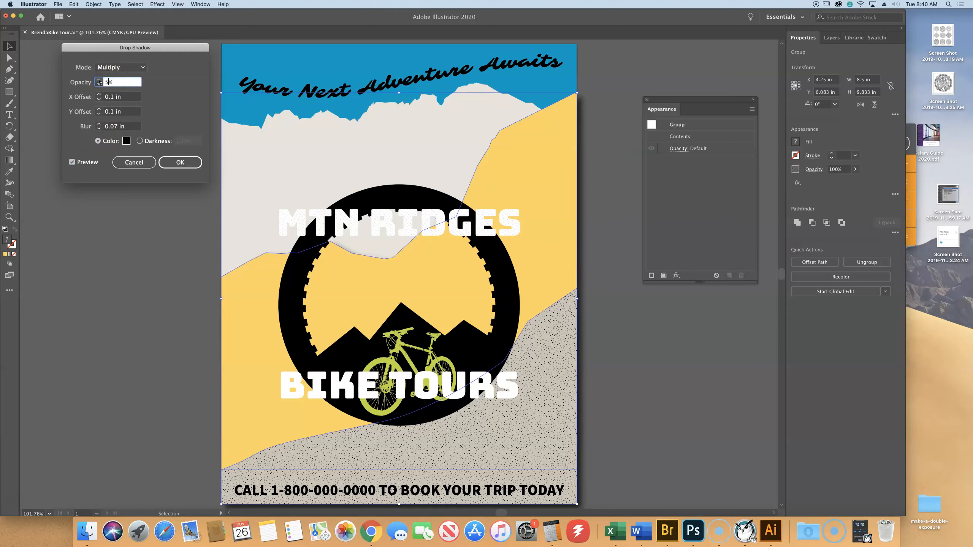
key(Tab)
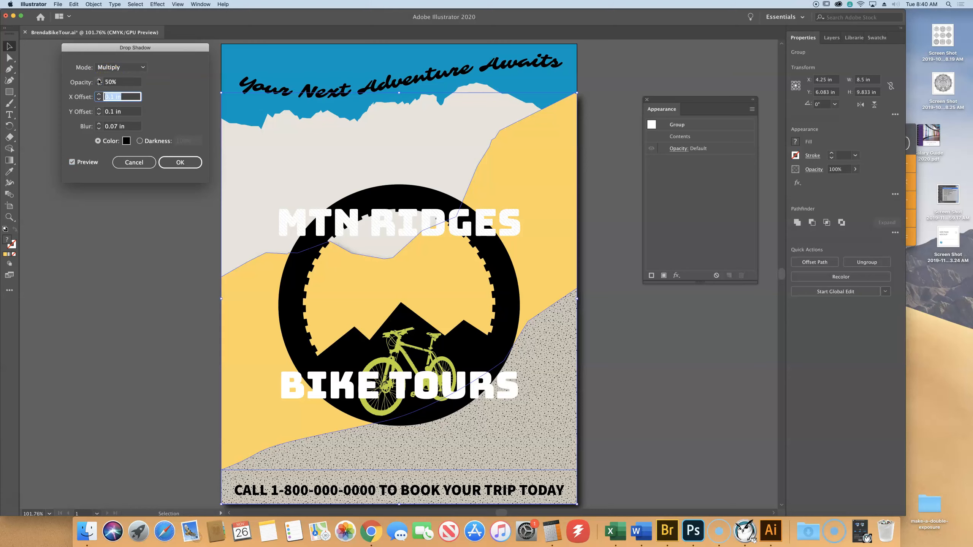
text(0)
key(Tab)
text(0)
key(Tab)
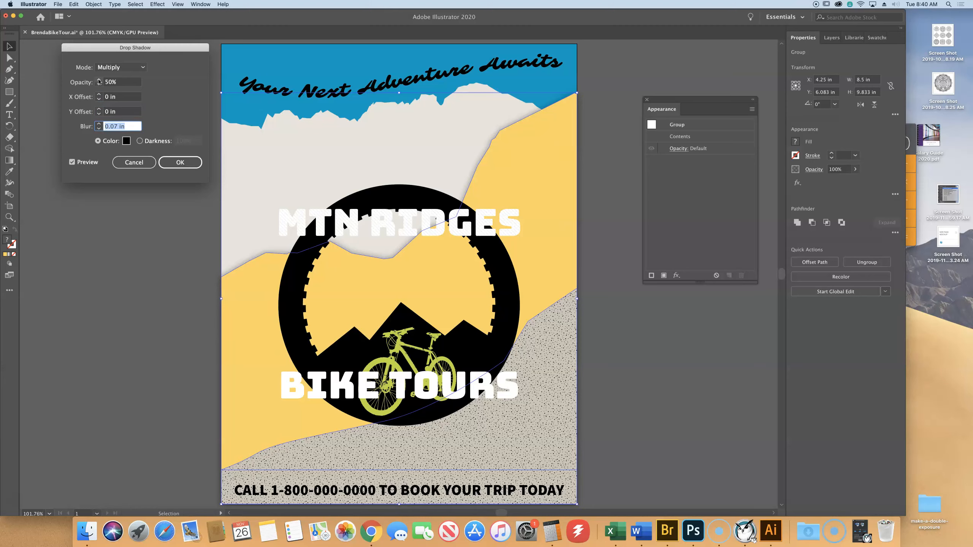
text(.25)
key(Tab)
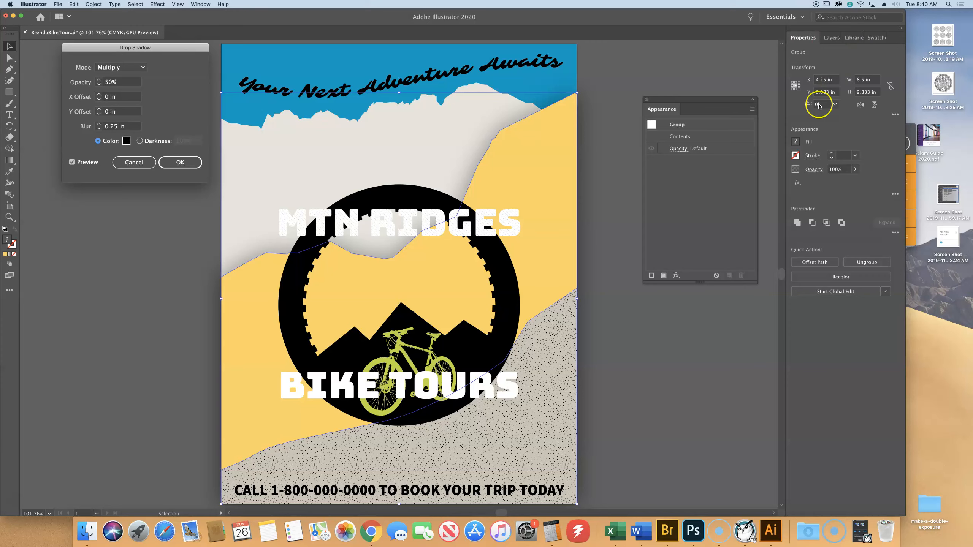
click(180, 162)
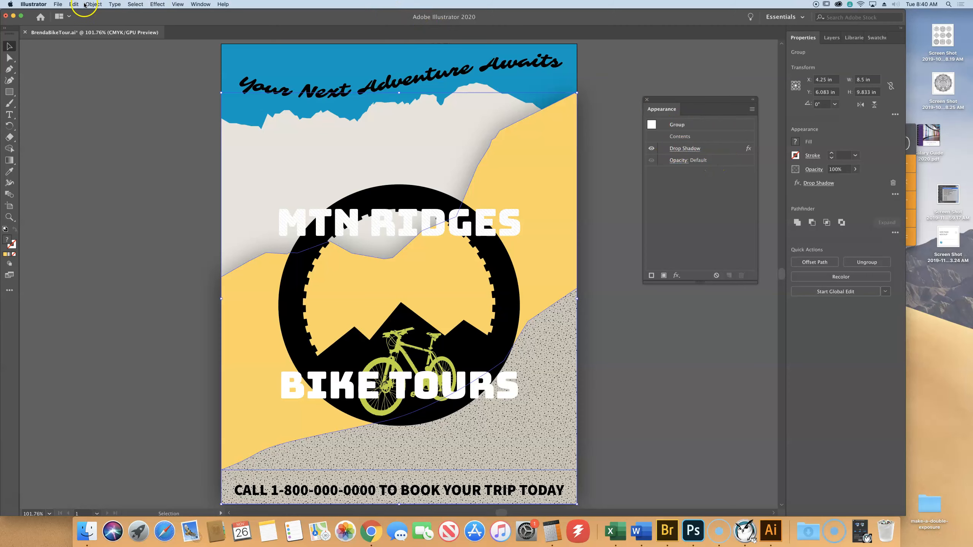
- Save the poster file and ungroup the two hills
click(58, 4)
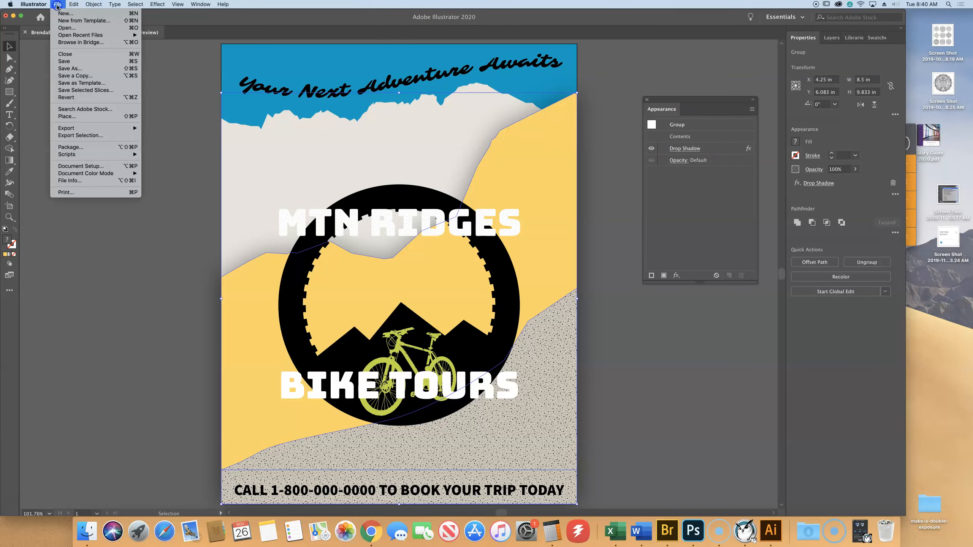
click(69, 59)
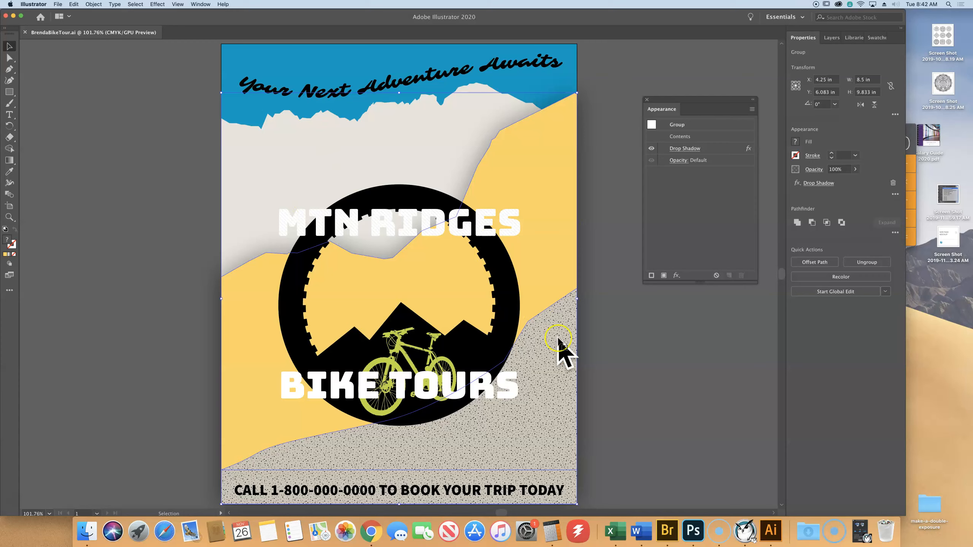
click(868, 263)
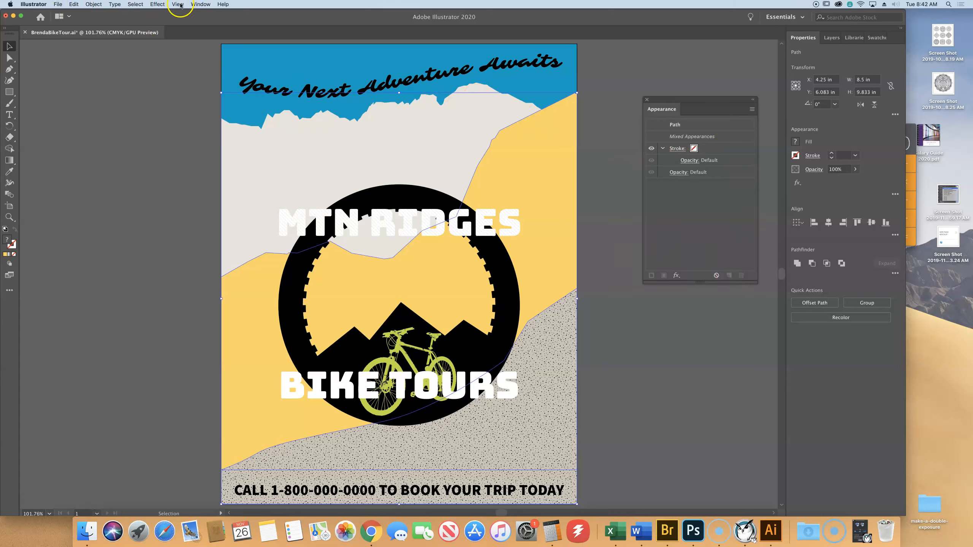
- Reapply the last-used Drop Shadow effect to the two ungrouped hills
click(157, 4)
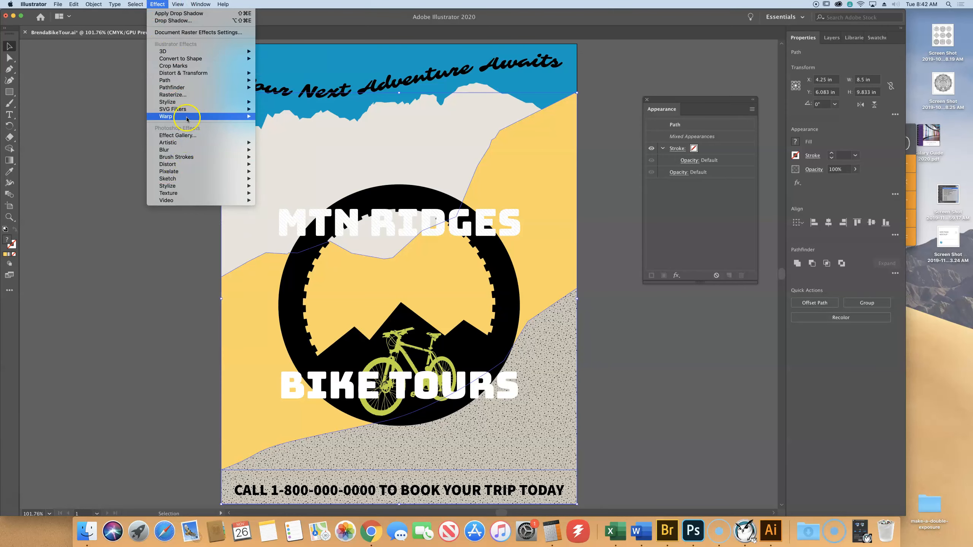
mouse_move(210, 51)
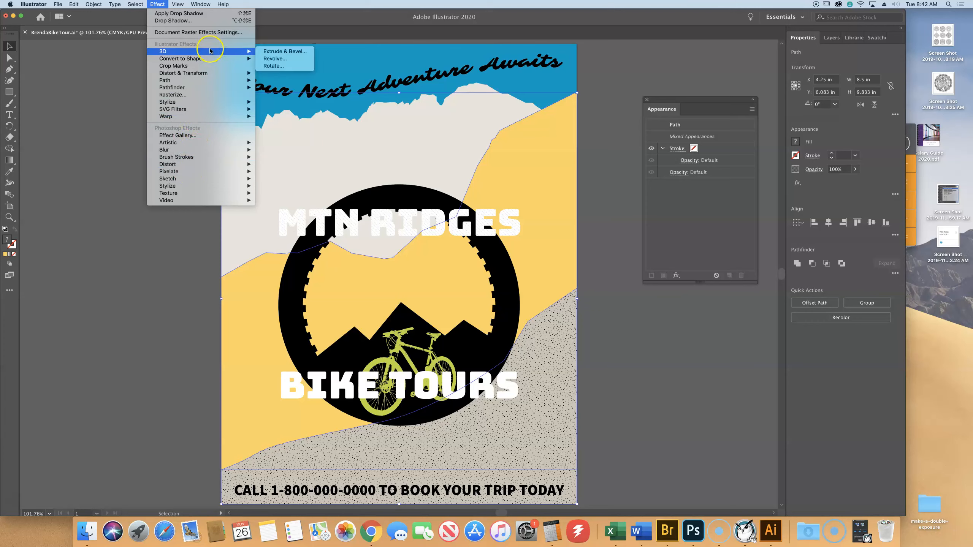
mouse_move(199, 101)
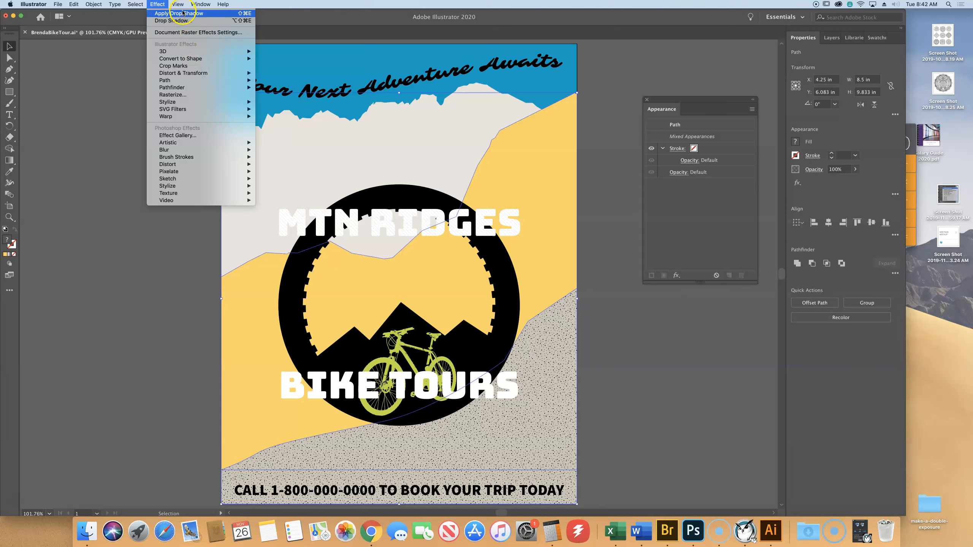
click(173, 90)
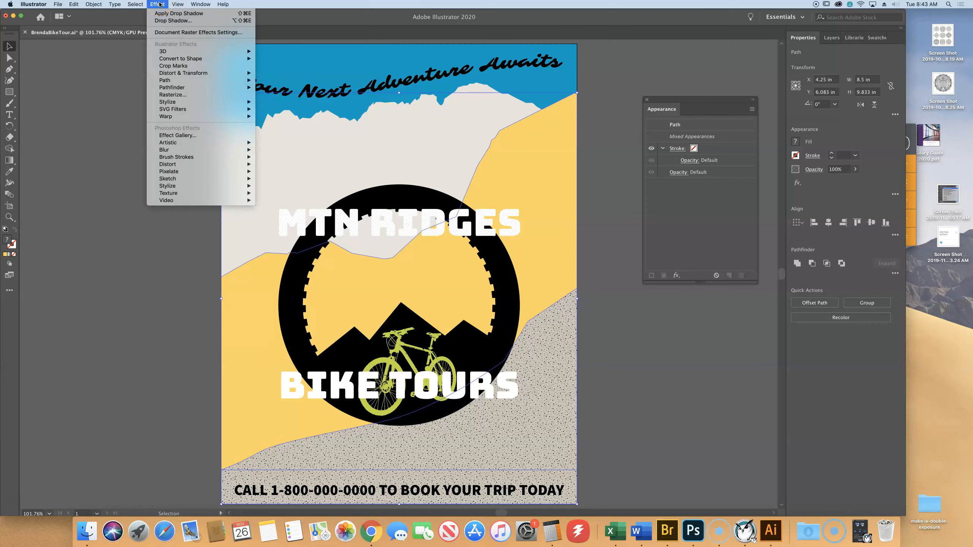
click(161, 16)
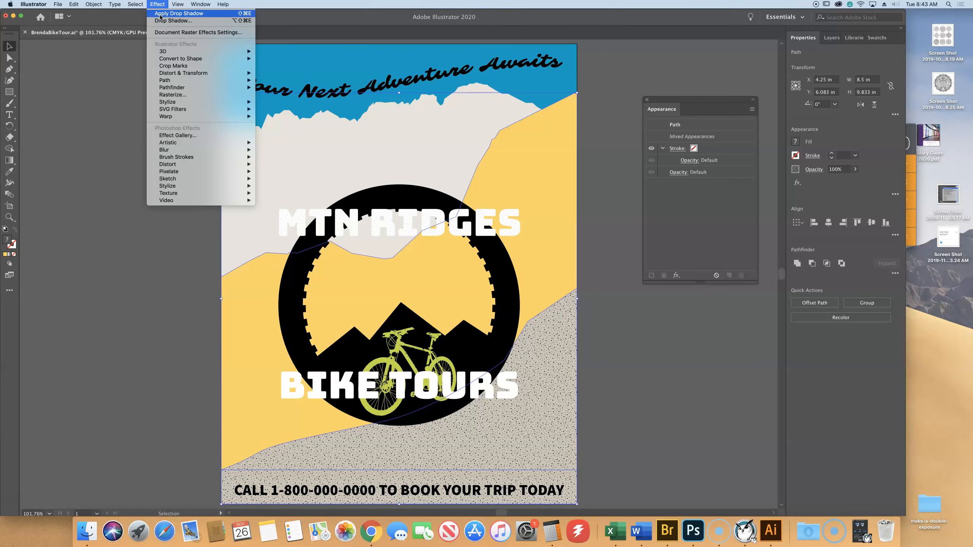
click(161, 17)
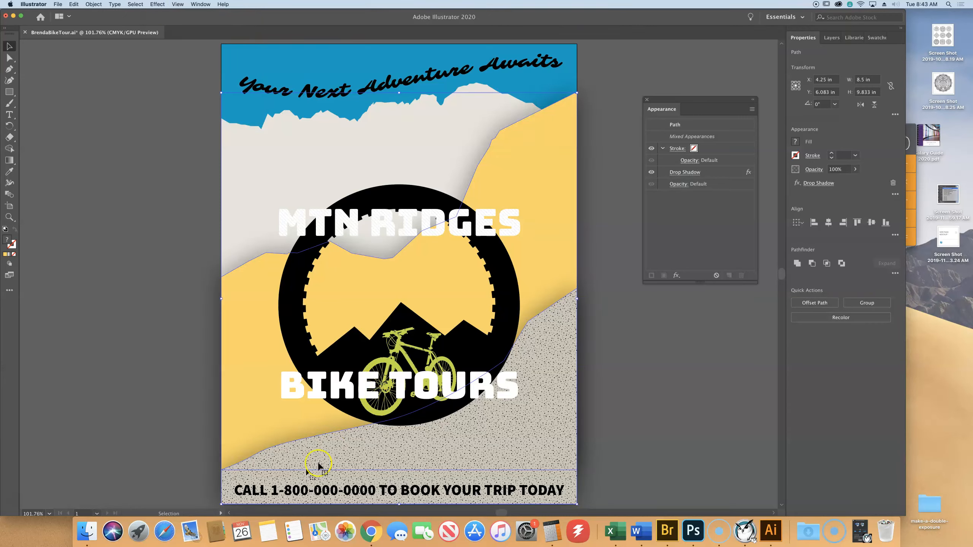
- Edit the drop shadow on both hills, setting its opacity to 75% with the preview on
scroll(421, 182, right, 1)
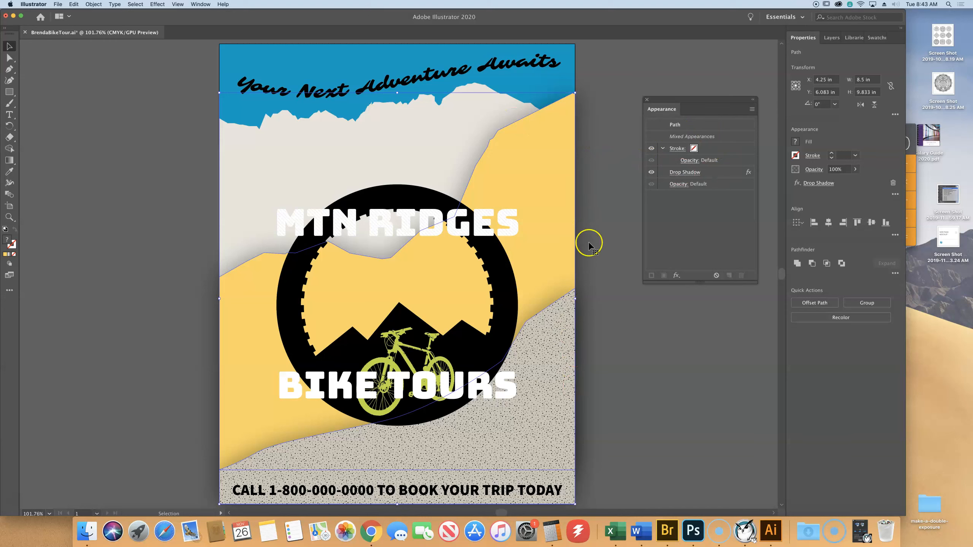
click(679, 173)
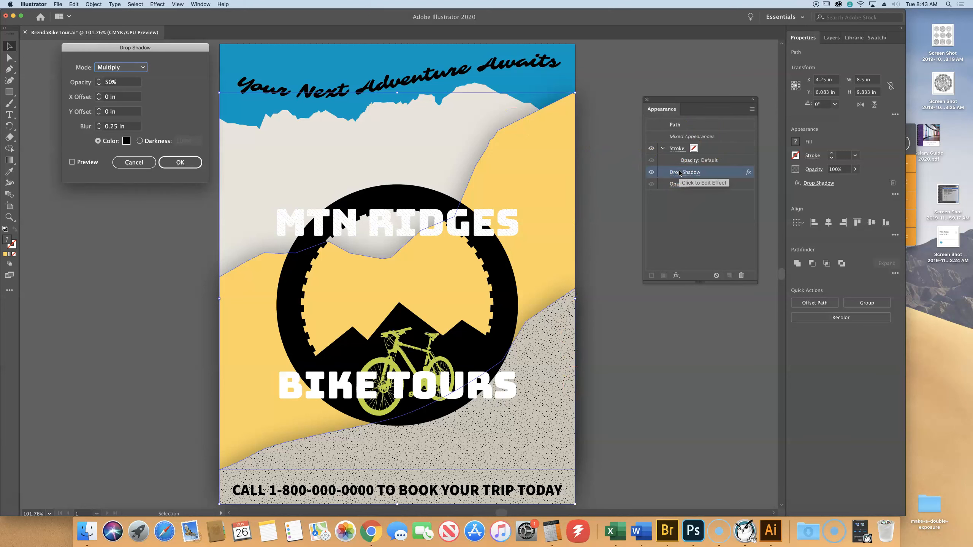
click(110, 83)
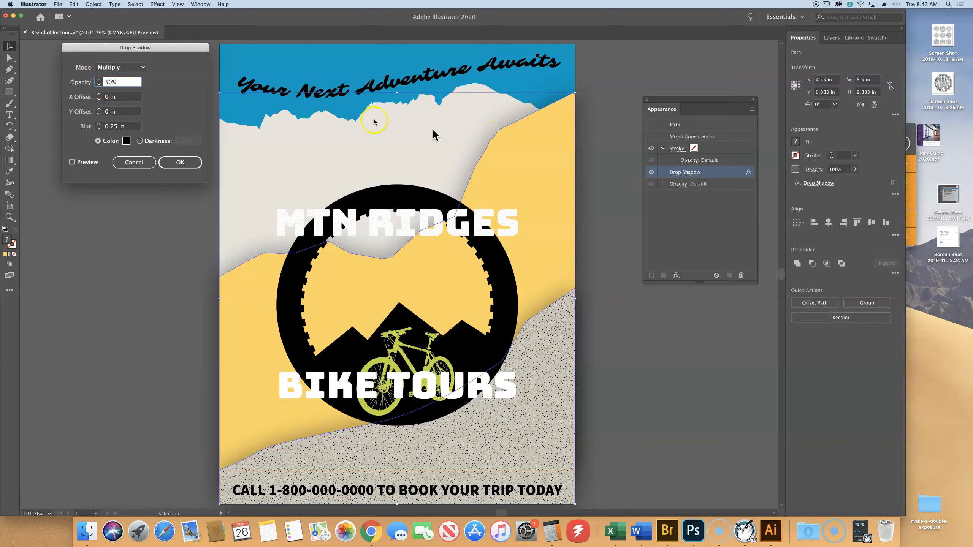
drag(112, 80, 99, 79)
text(75)
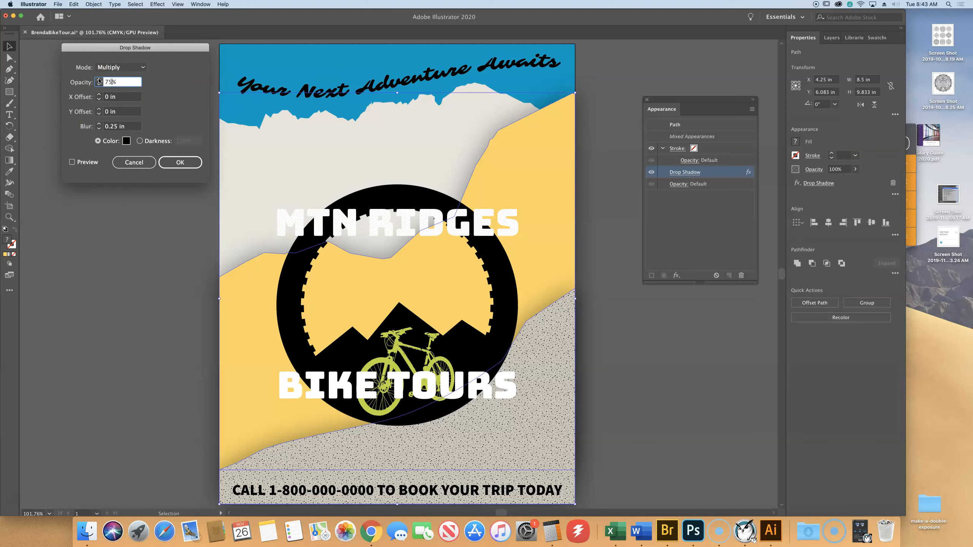
key(Tab)
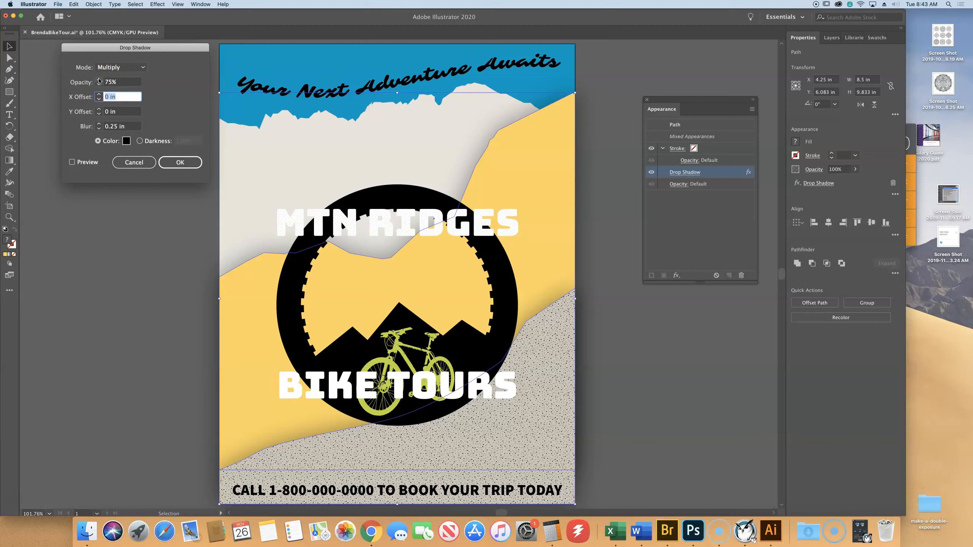
click(72, 162)
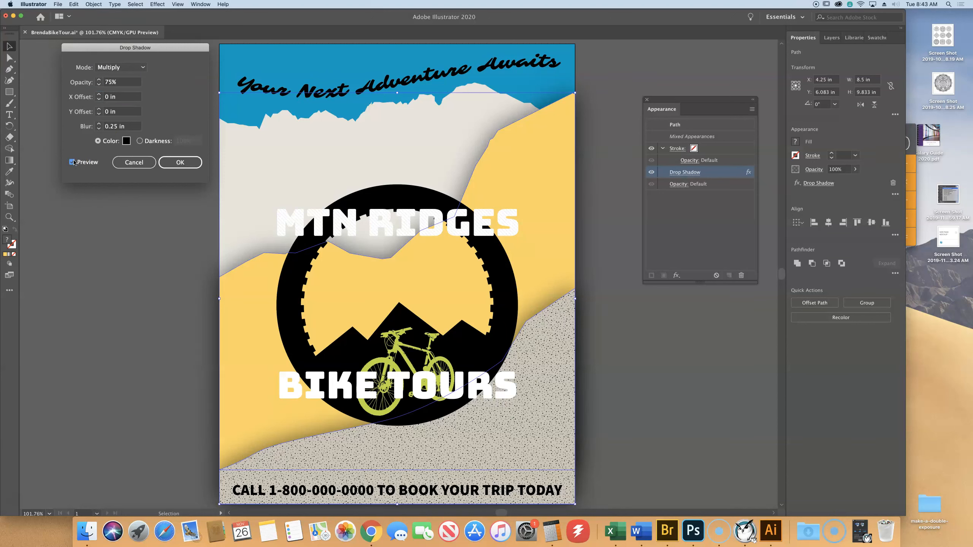
click(187, 164)
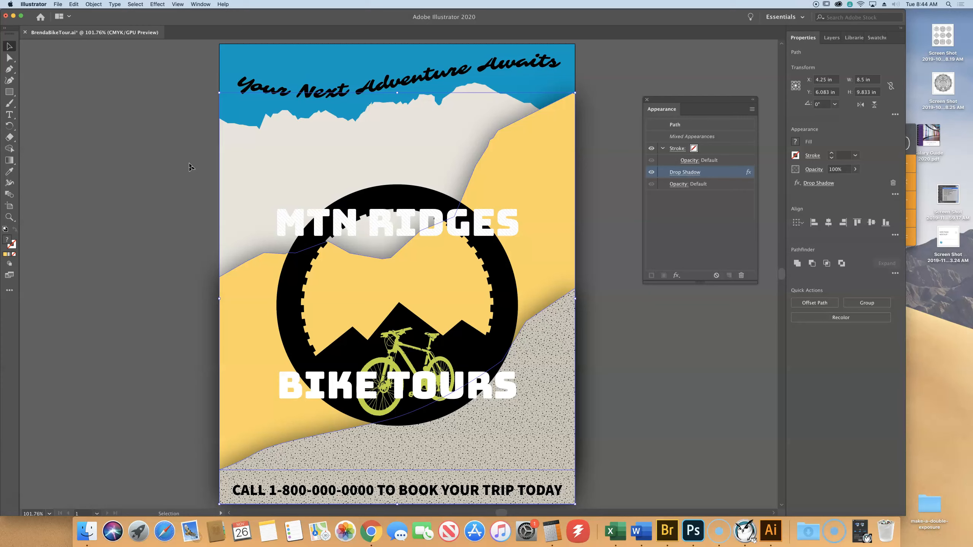
- Remove the fill from both selected hills
key(slash)
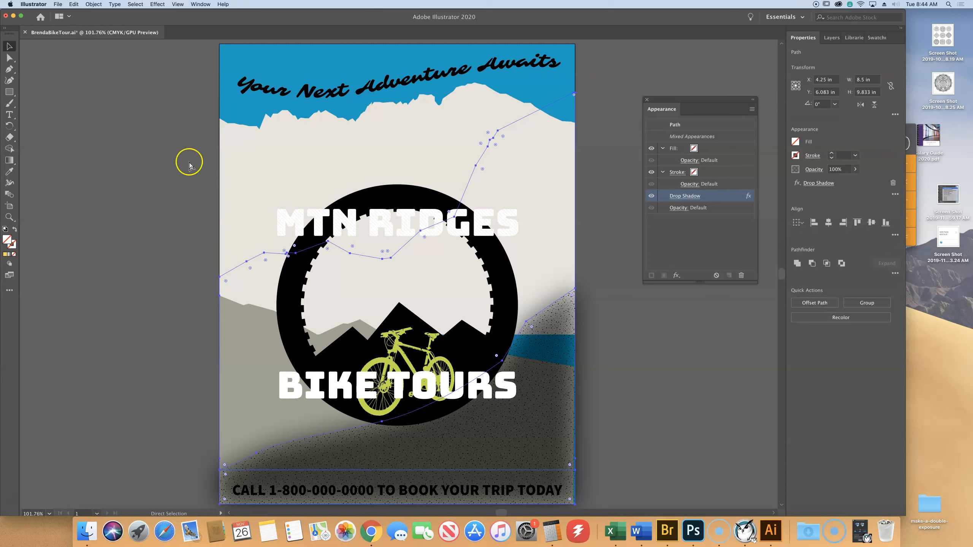
- Undo the fill removal on the two hills and clear the selection
click(172, 84)
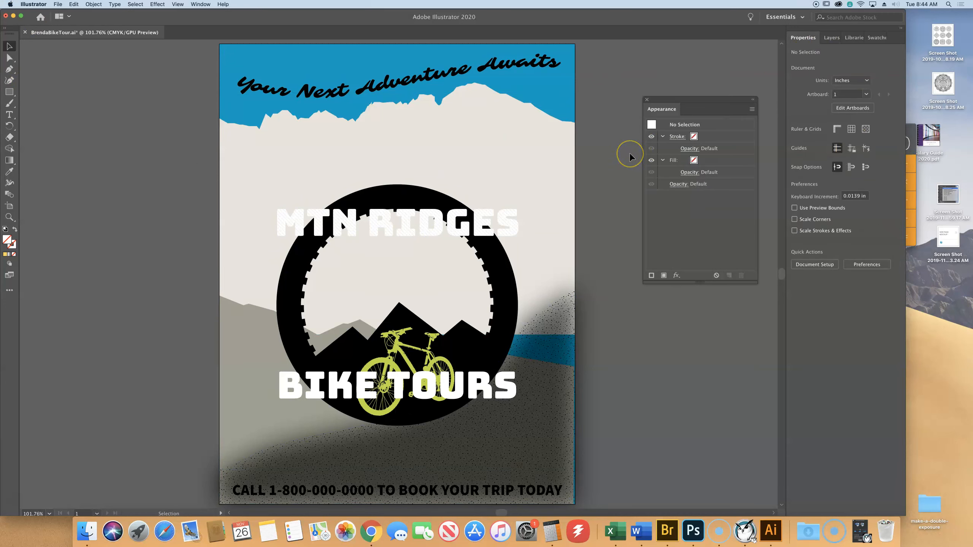
key(super+z)
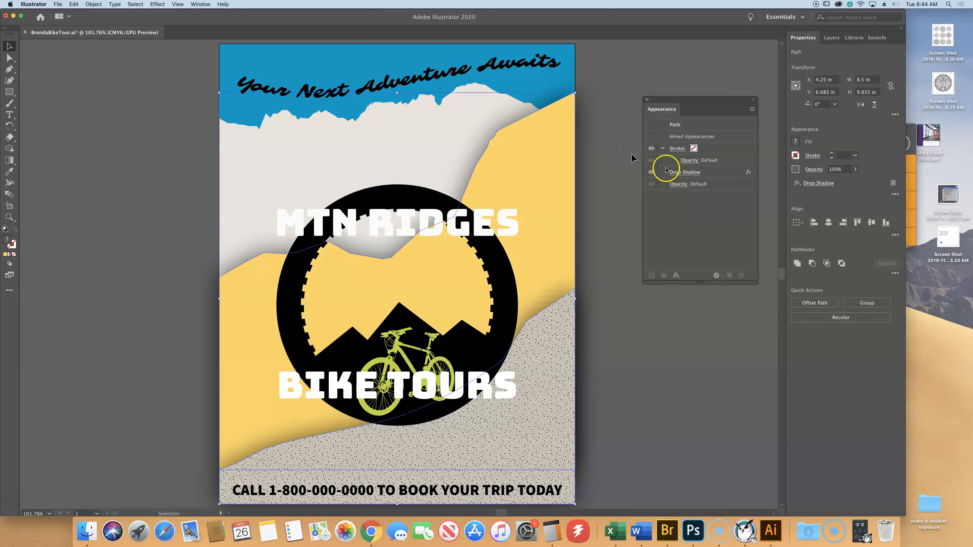
click(676, 360)
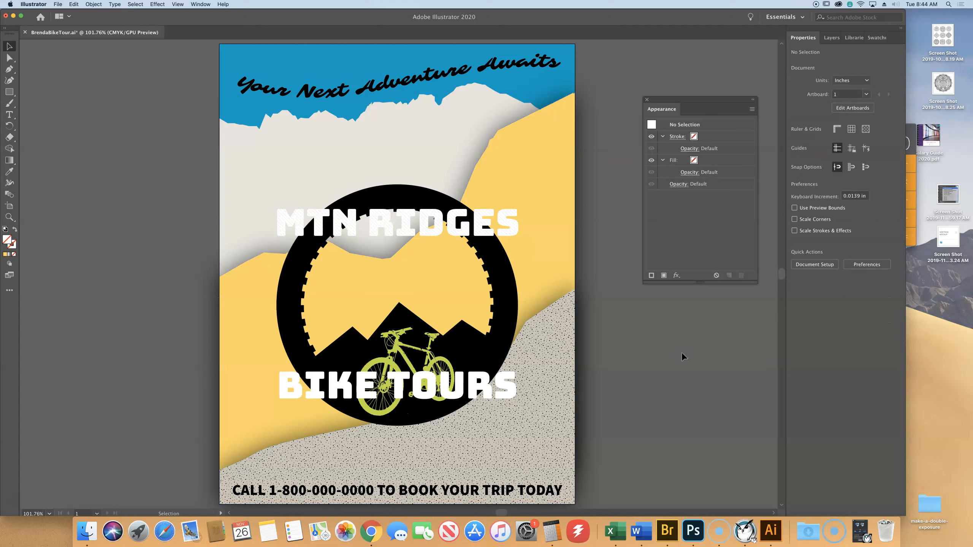
click(637, 312)
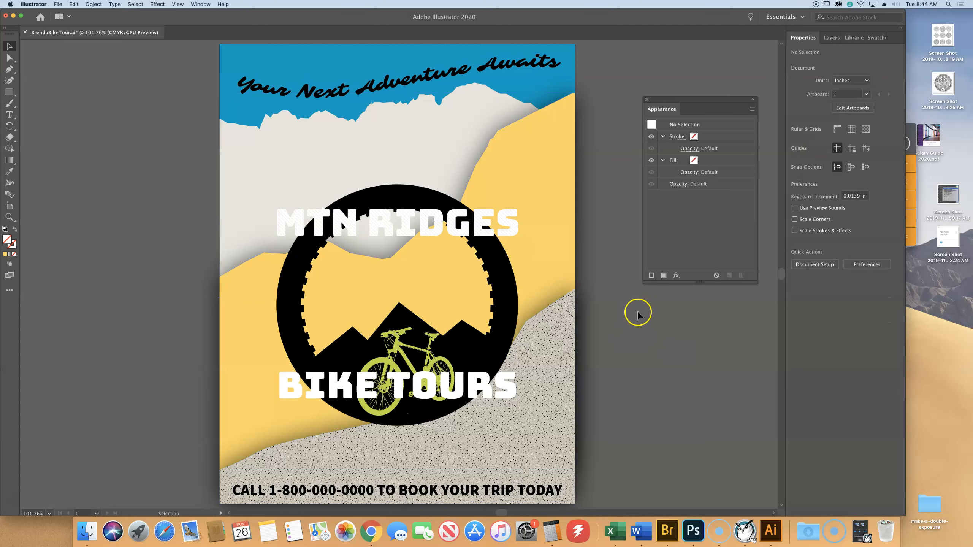
- Add an Arc warp effect to the MTN RIDGES and BIKE TOURS headings together
scroll(380, 222, up, 1)
click(380, 223)
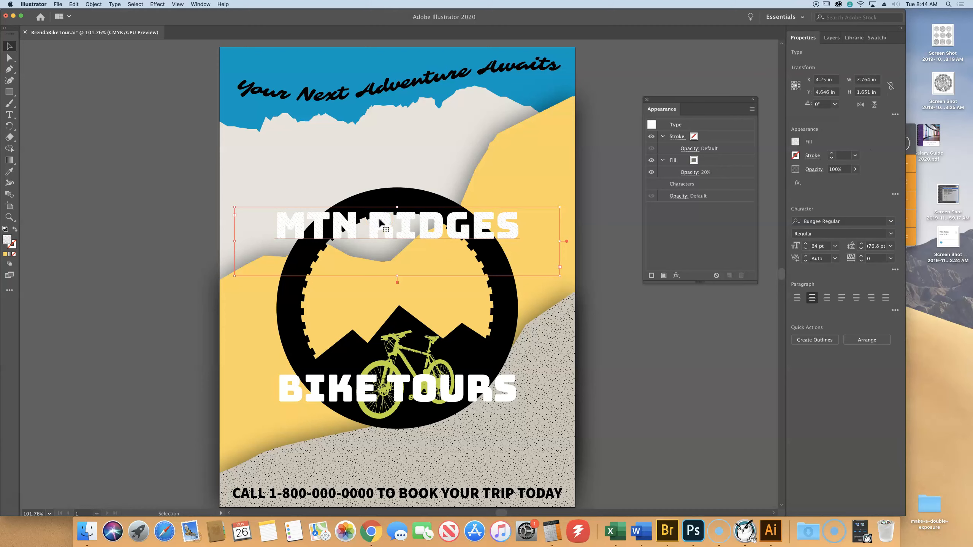
shift+click(292, 384)
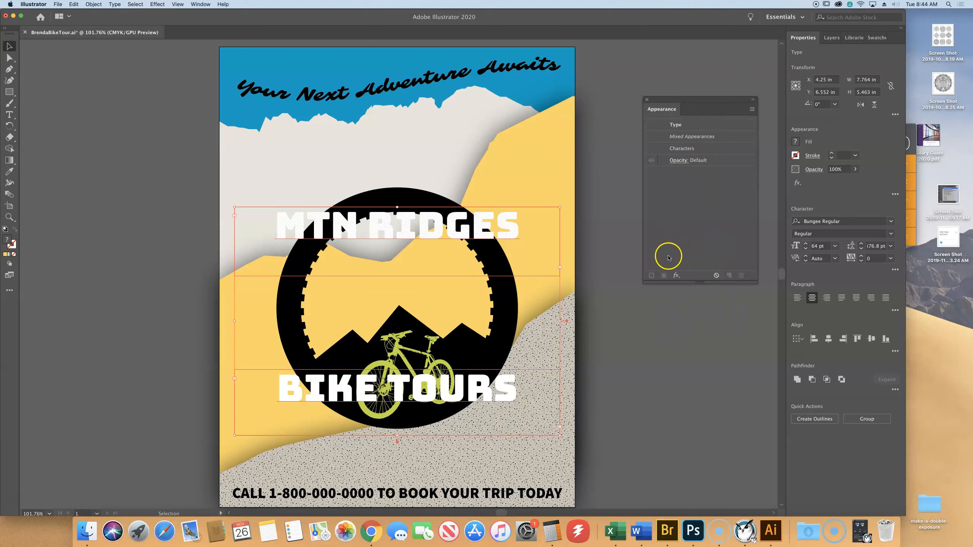
click(676, 275)
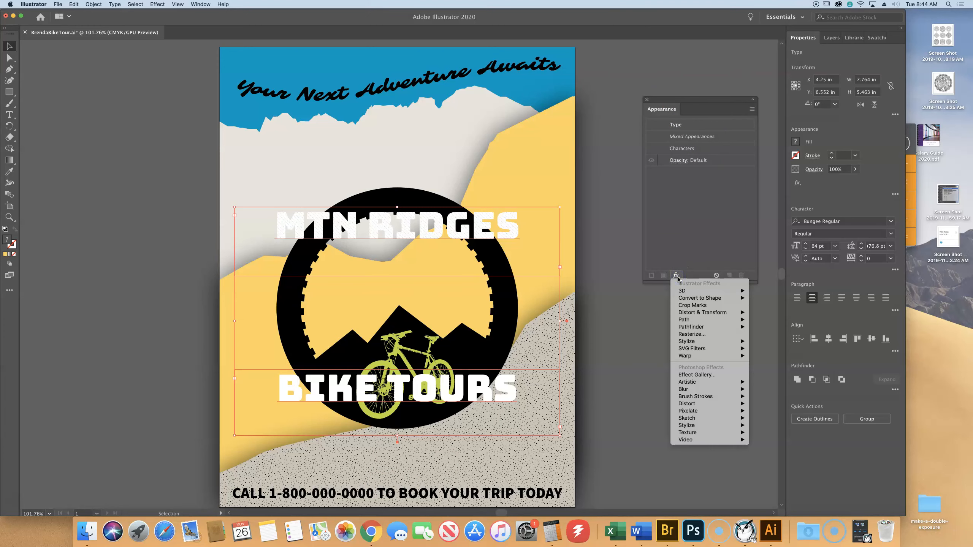
click(701, 356)
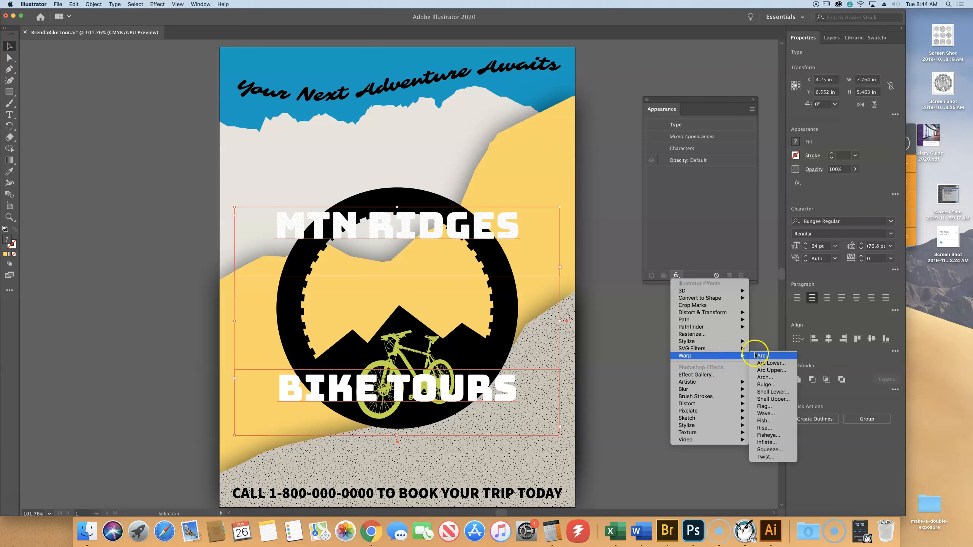
click(774, 357)
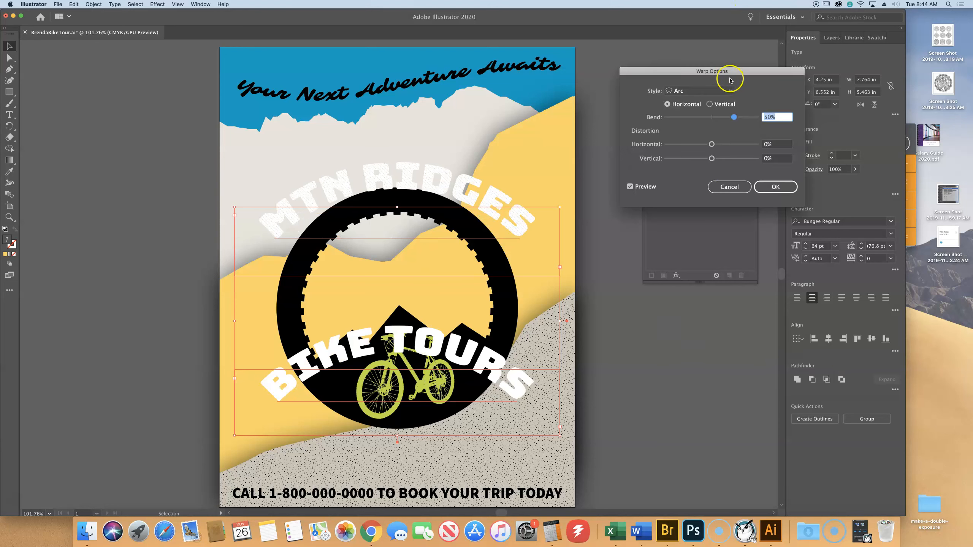
drag(730, 73, 178, 58)
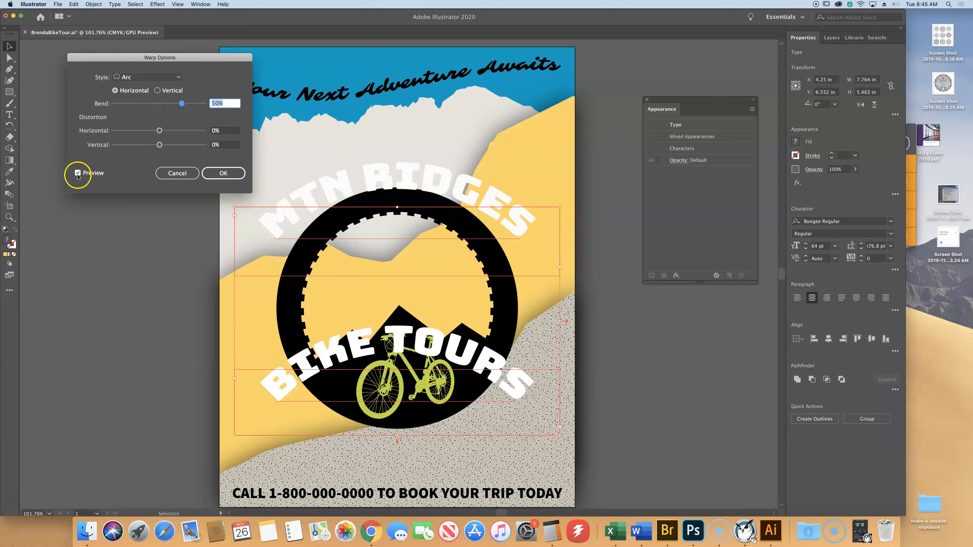
- Set the Arc warp on both headings to a 65% bend with -4% horizontal distortion
drag(182, 104, 196, 137)
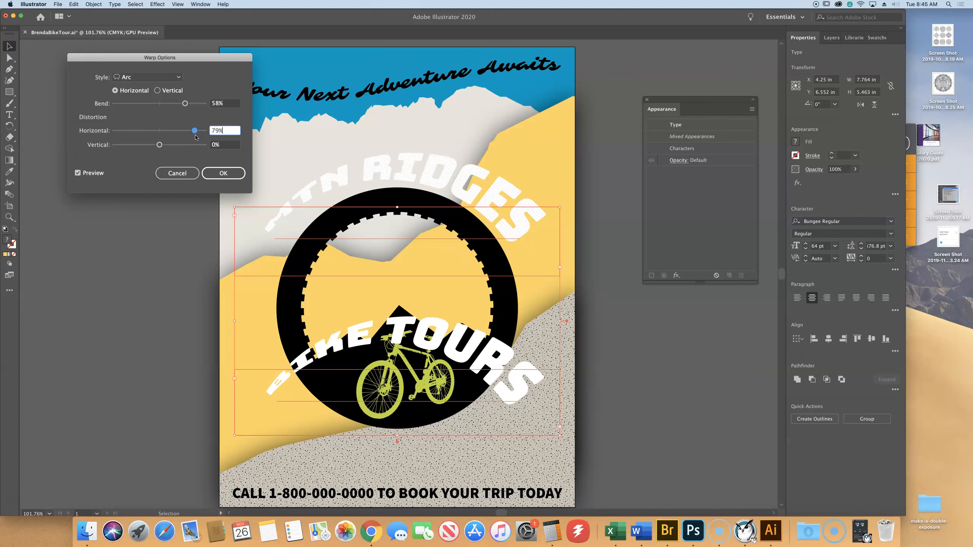
drag(195, 131, 161, 133)
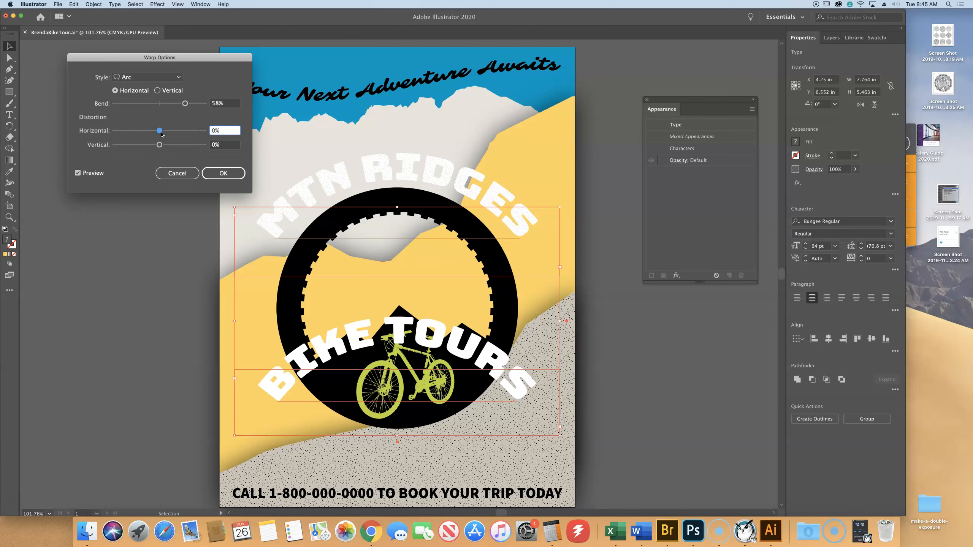
drag(161, 133, 190, 104)
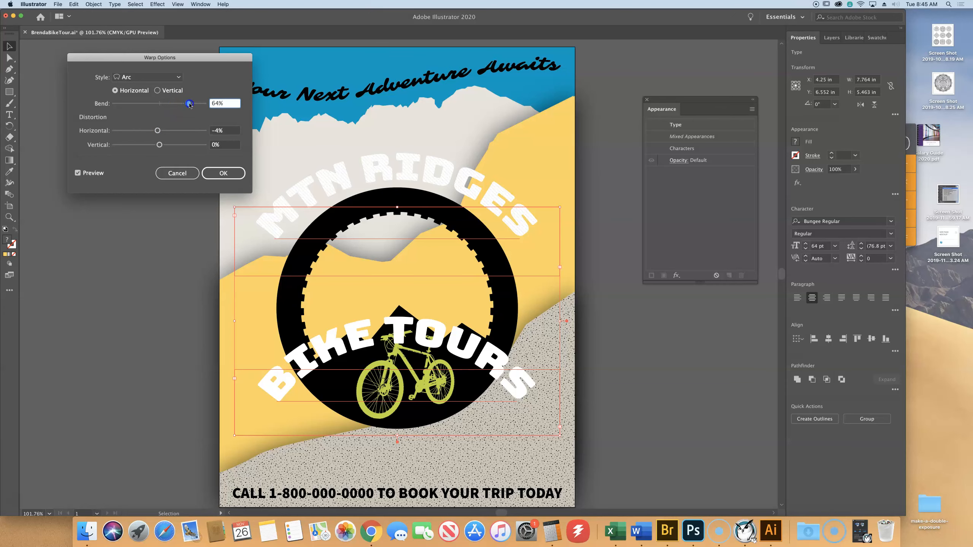
drag(190, 104, 189, 105)
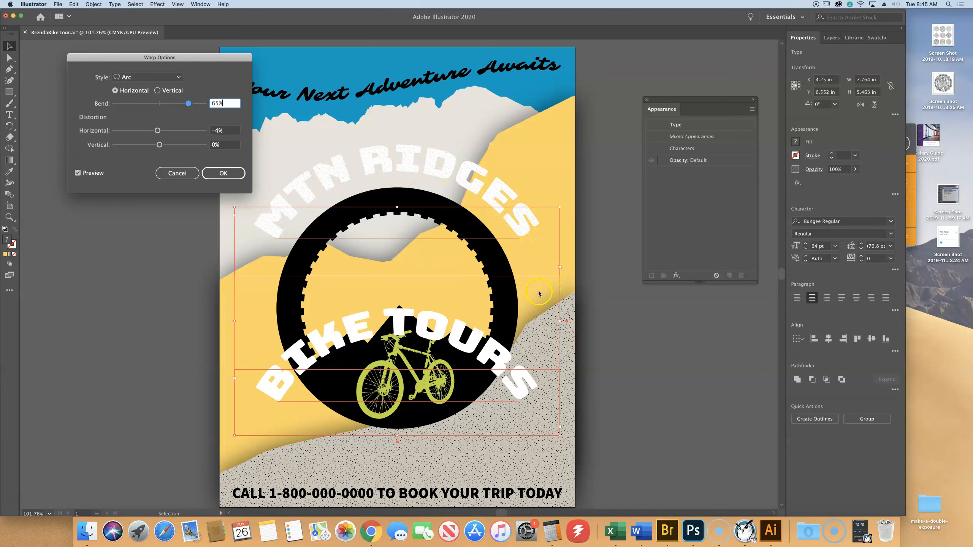
click(226, 173)
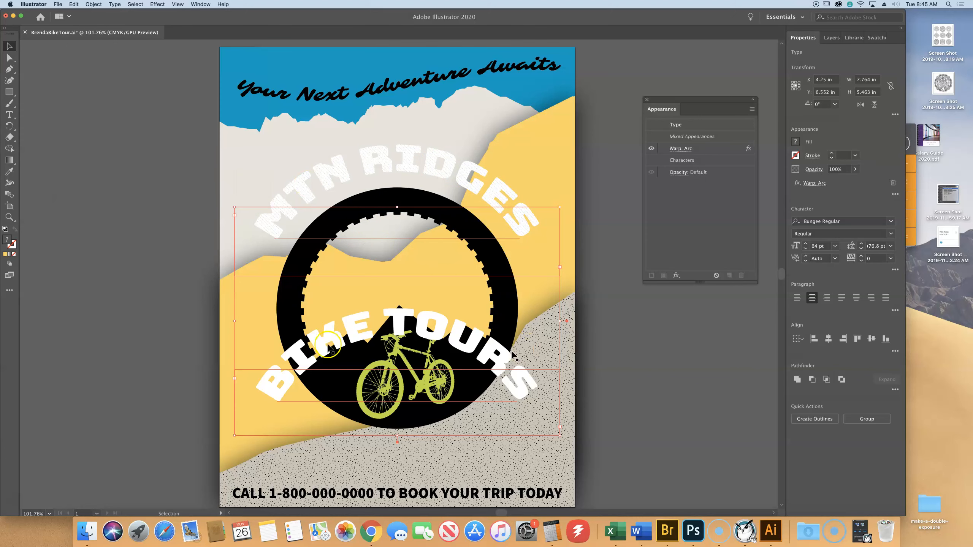
- Edit the Arc warp on only the BIKE TOURS heading, setting its bend to -65%
click(143, 332)
click(305, 348)
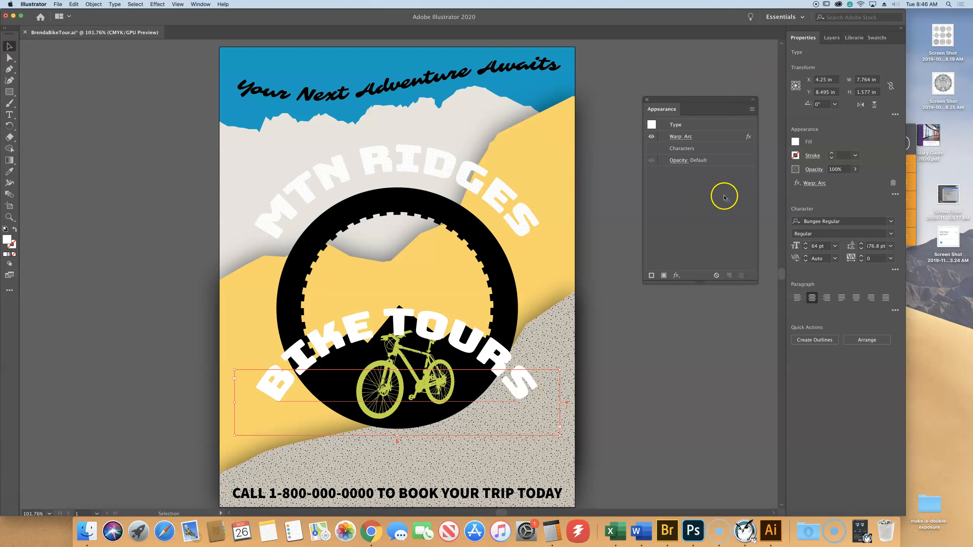
click(680, 137)
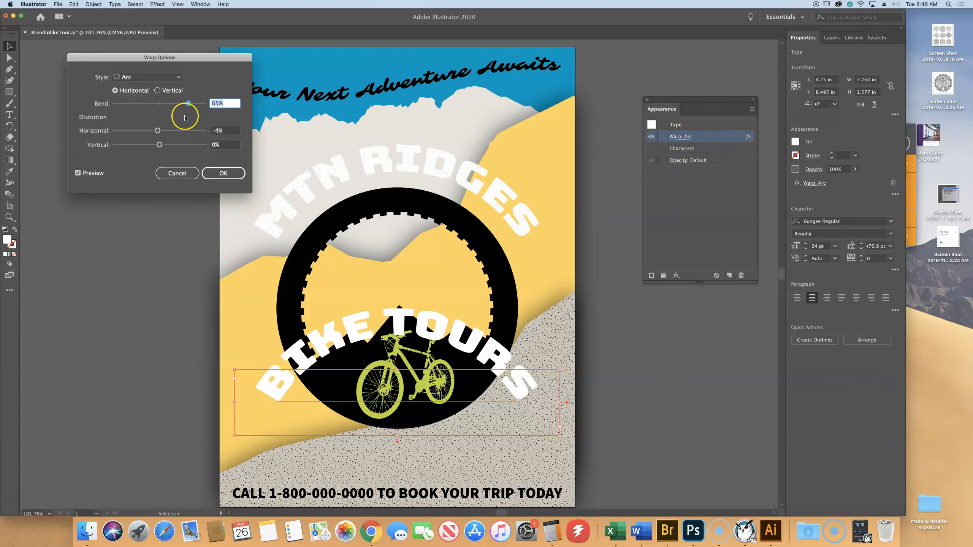
drag(188, 103, 129, 103)
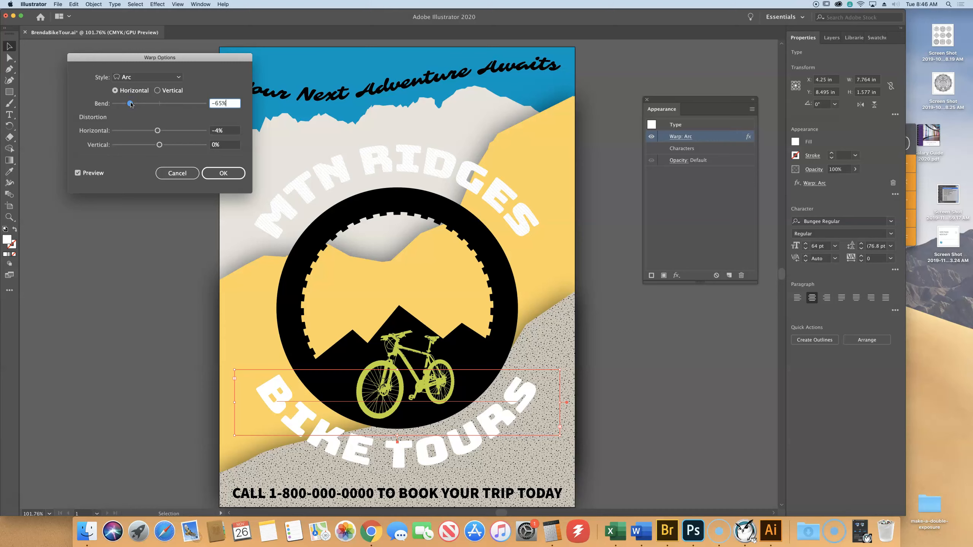
click(229, 174)
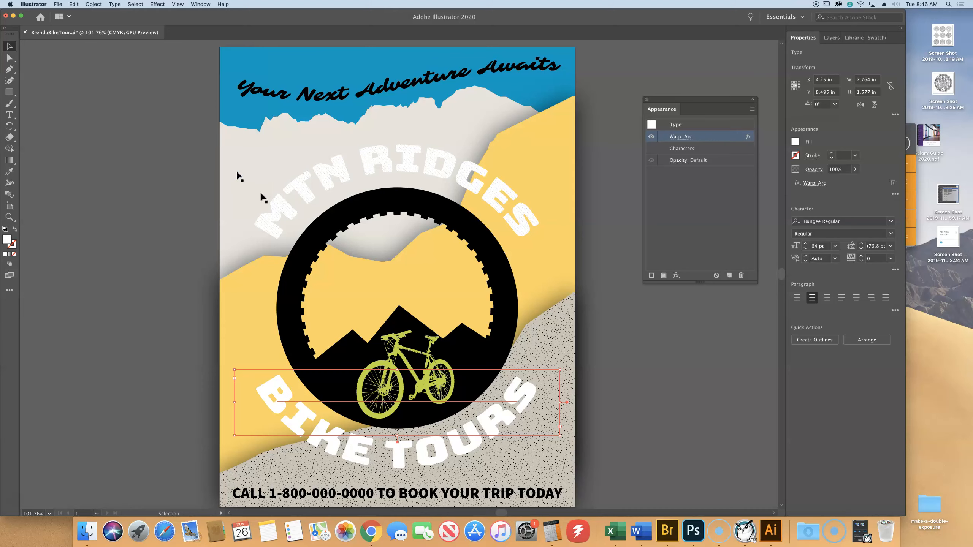
- Deselect the heading and save the poster file
click(713, 390)
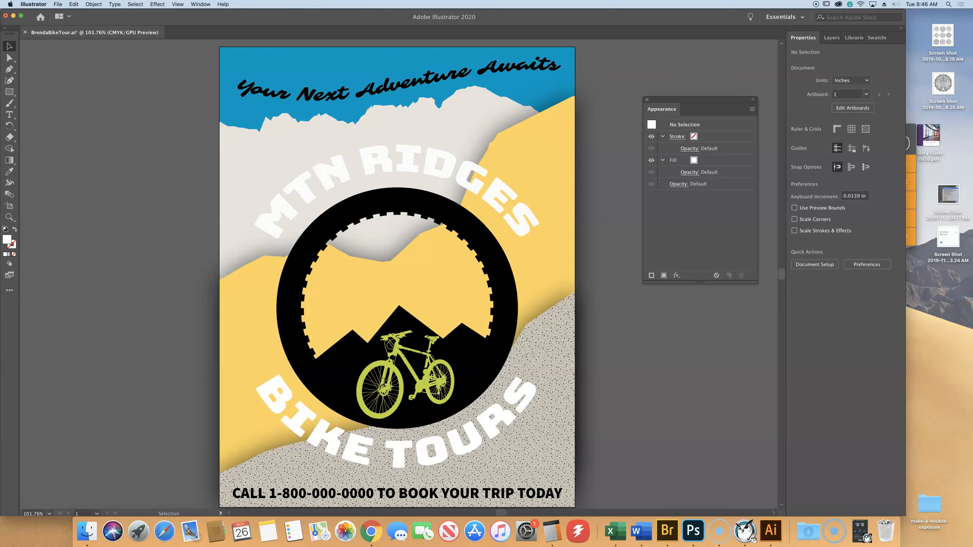
click(57, 5)
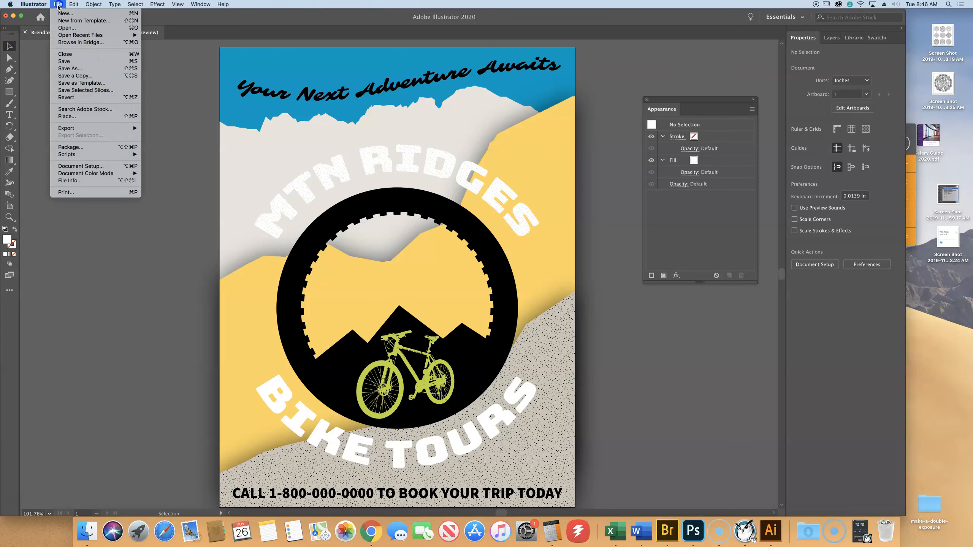
click(88, 62)
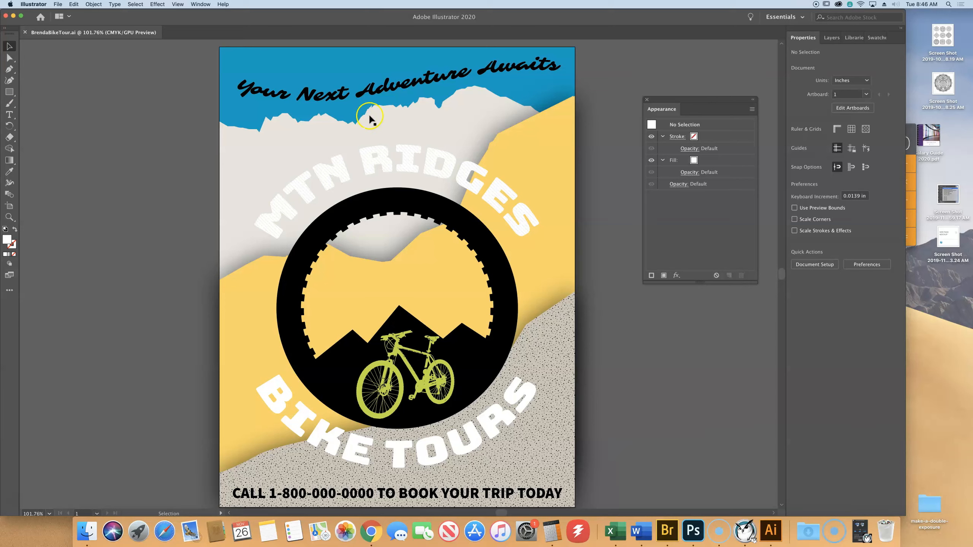
- Hide the Arc warp on the MTN RIDGES heading and shorten its text to MTN RIDGE
click(8, 45)
click(339, 162)
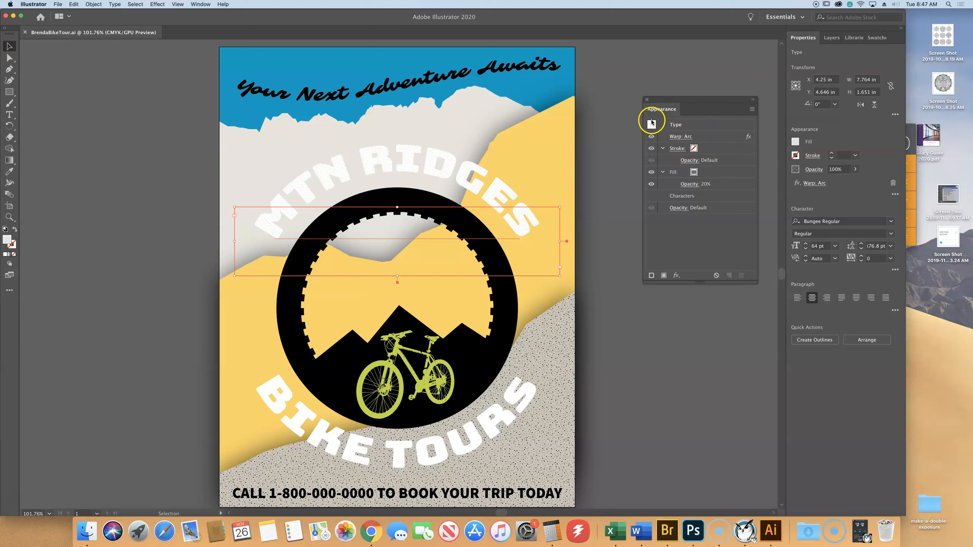
click(651, 137)
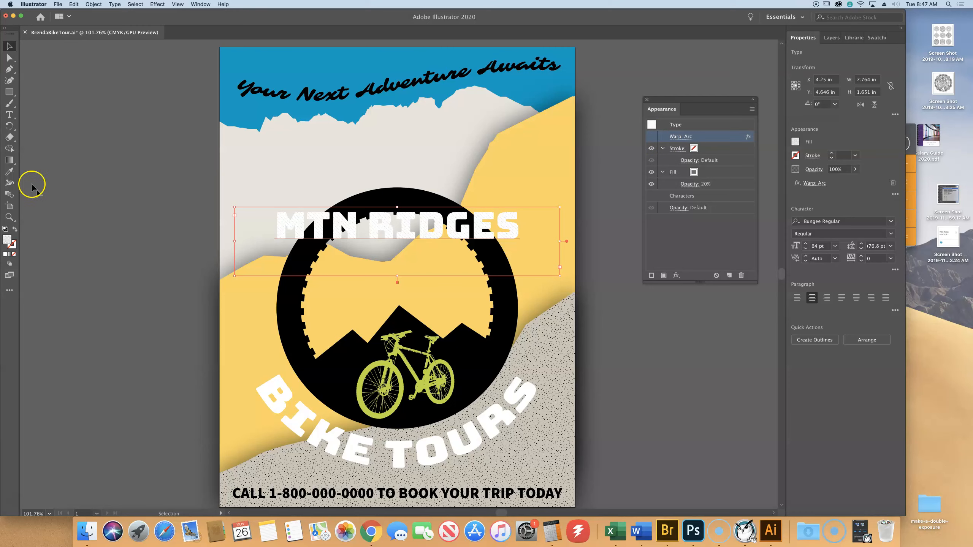
click(9, 114)
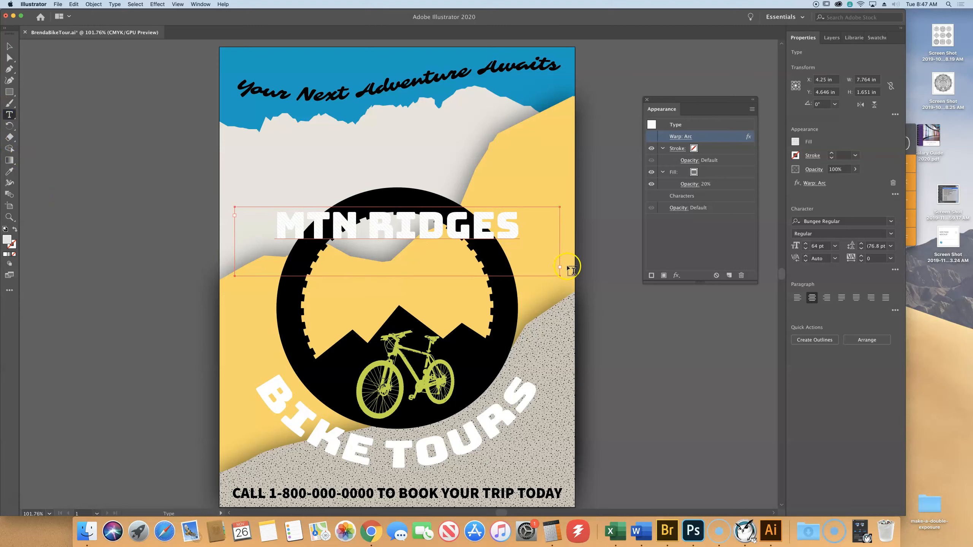
click(513, 230)
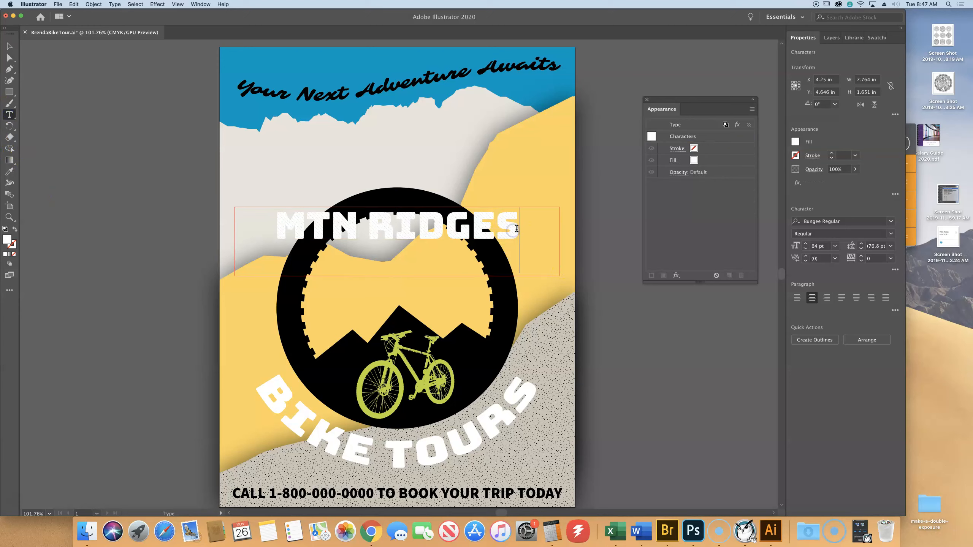
key(BackSpace)
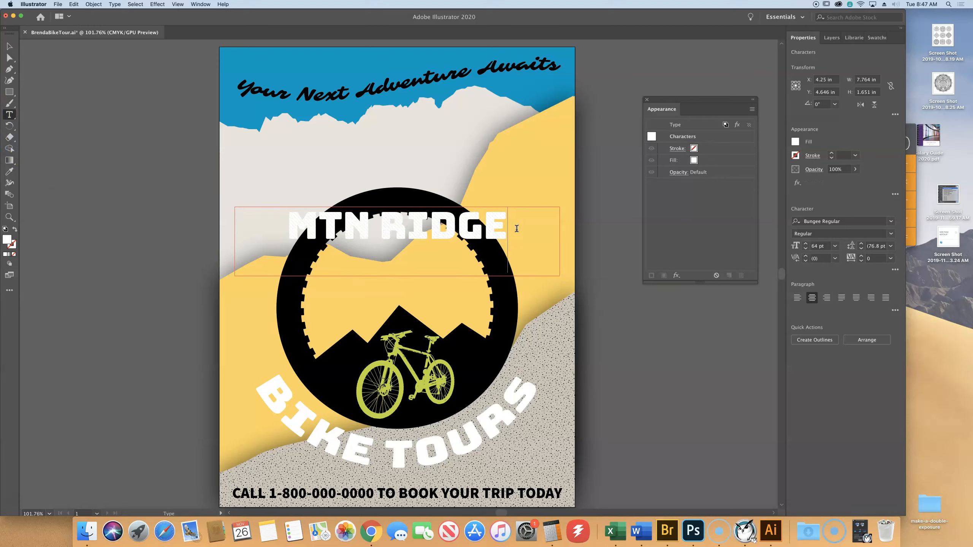
- Turn the Arc warp on the MTN RIDGE heading back on and deselect the text
click(11, 48)
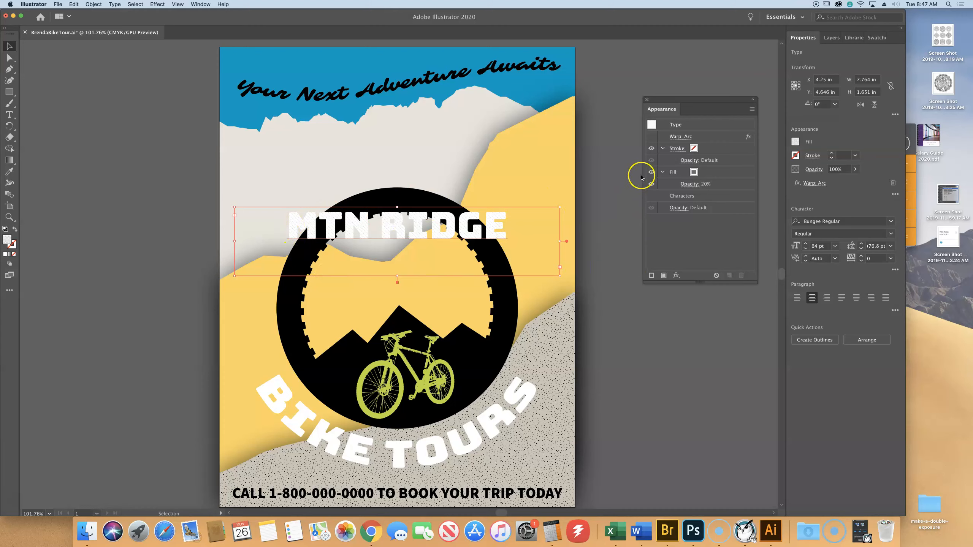
click(652, 137)
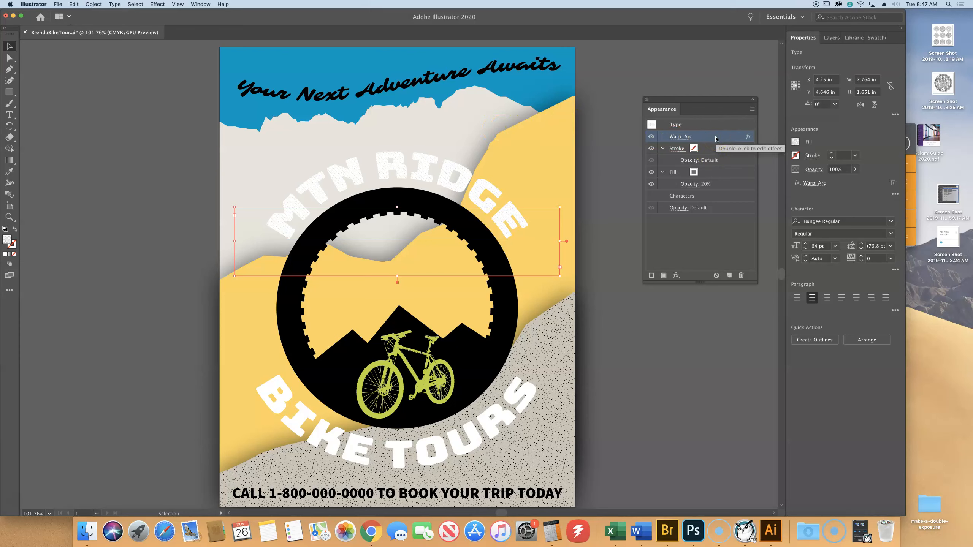
click(675, 138)
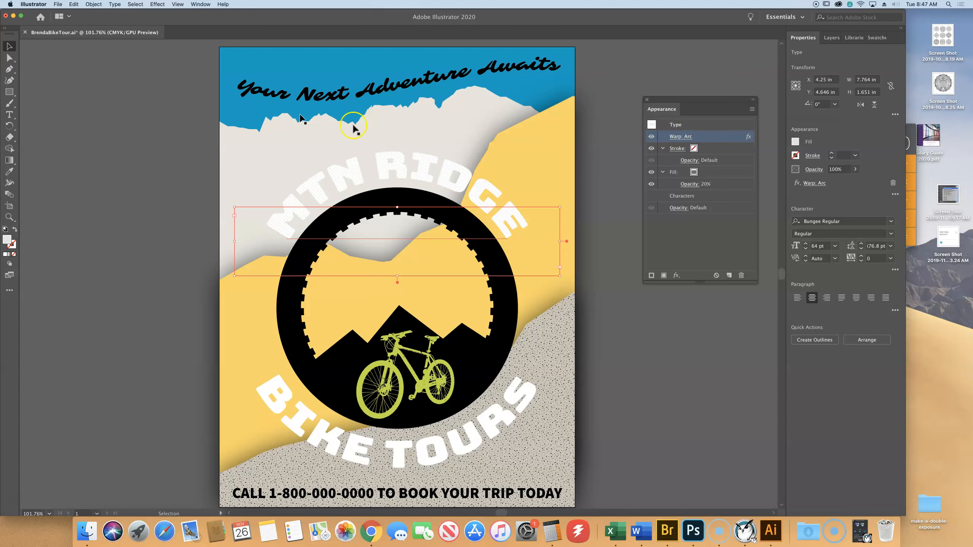
click(134, 103)
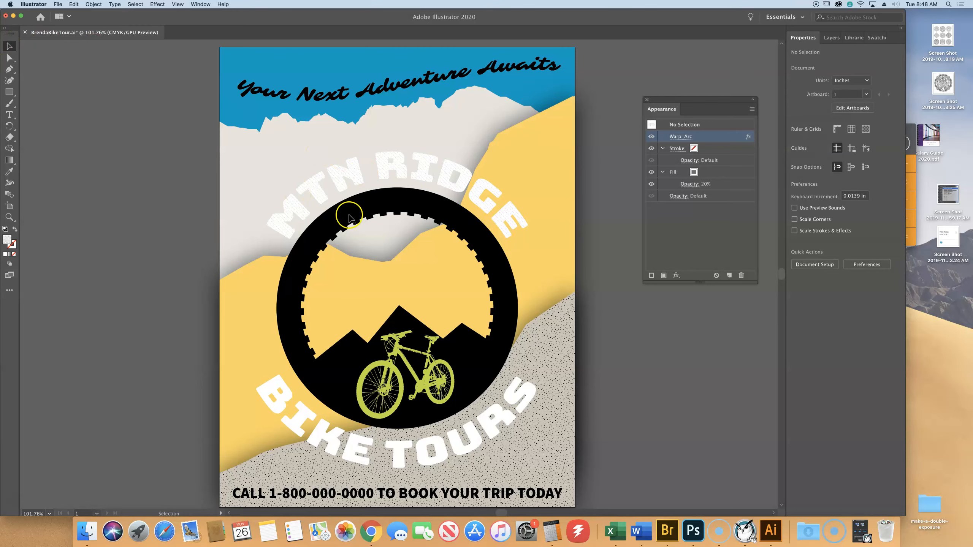
- Add an Offset Path effect to the dashed 10 pt stroke of the tire circle
click(396, 201)
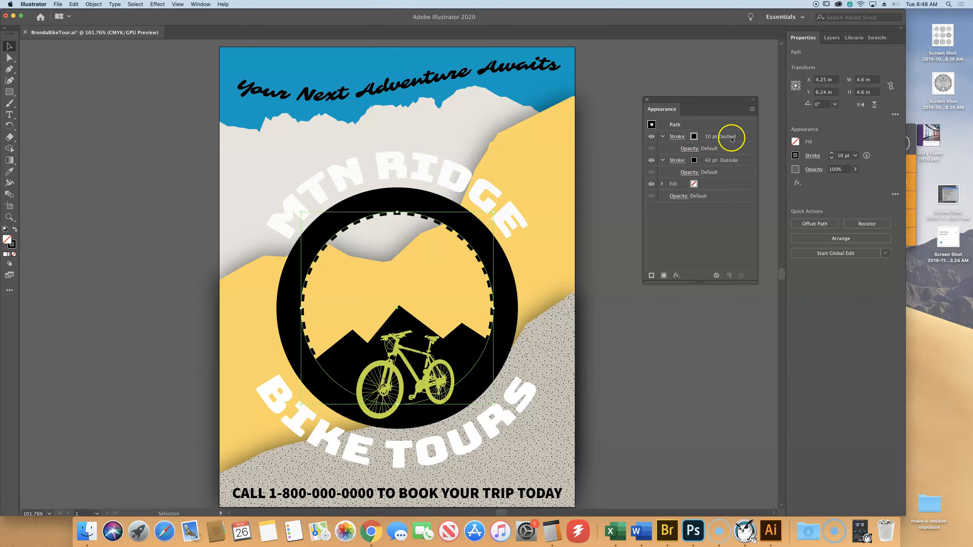
click(673, 139)
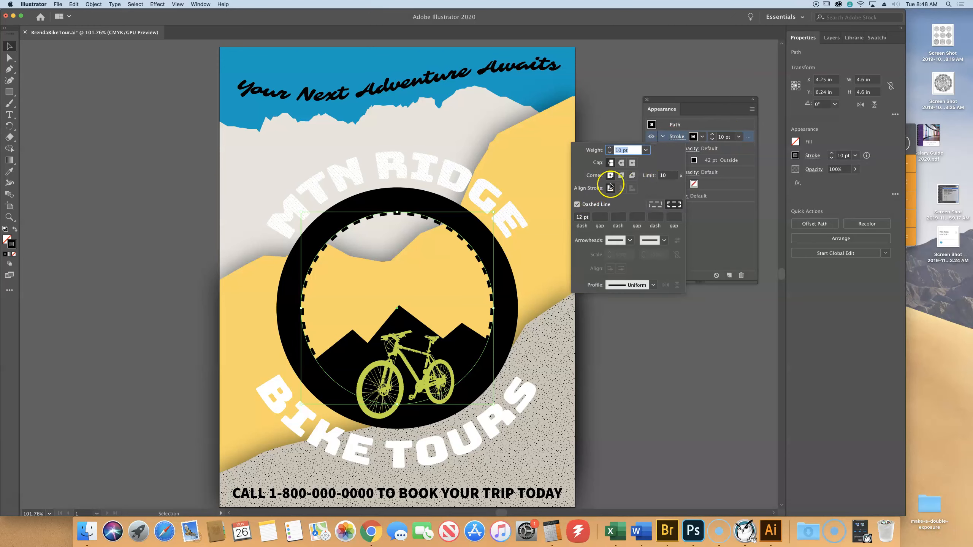
click(588, 131)
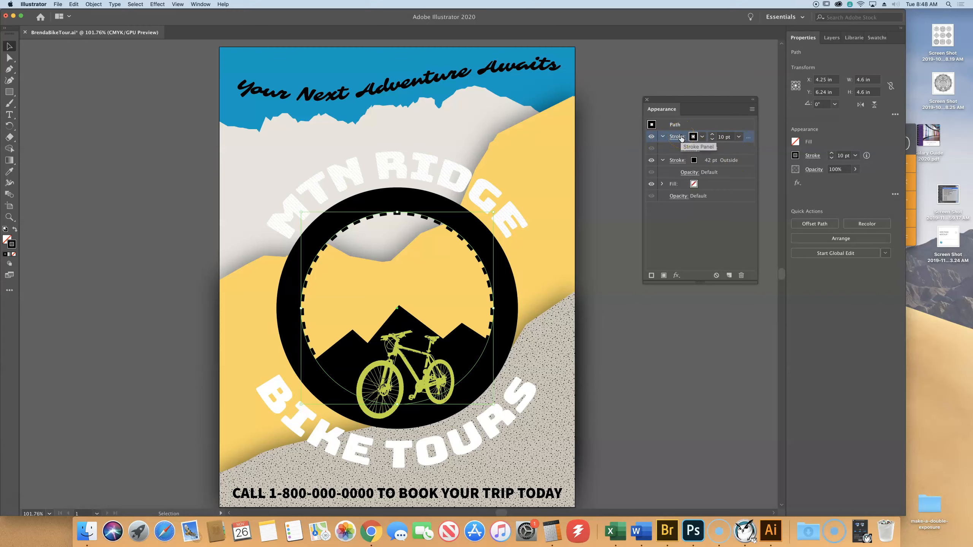
click(677, 276)
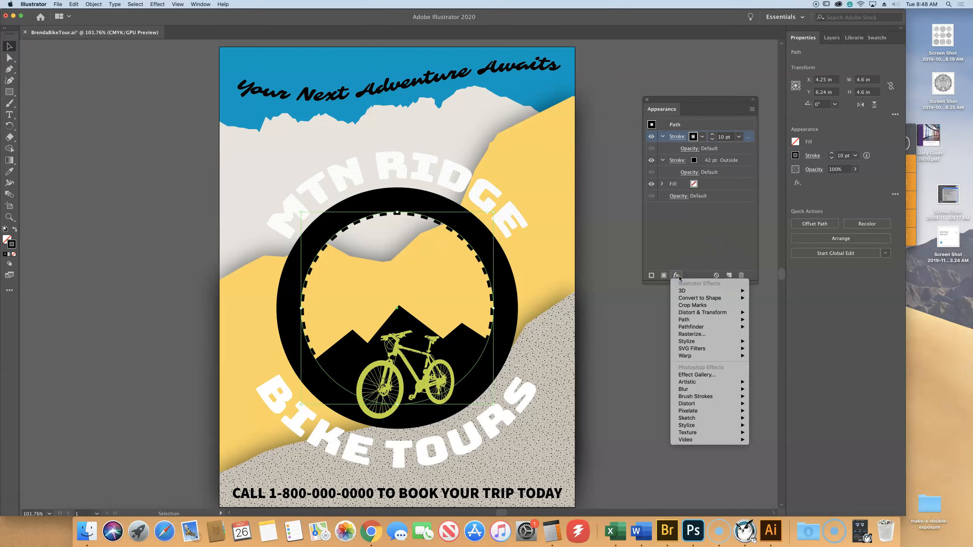
mouse_move(708, 319)
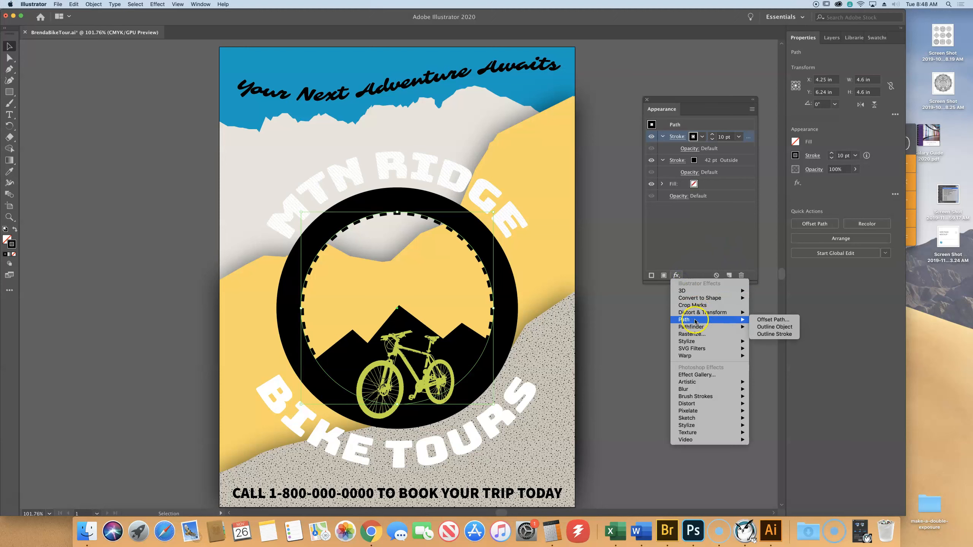
click(773, 319)
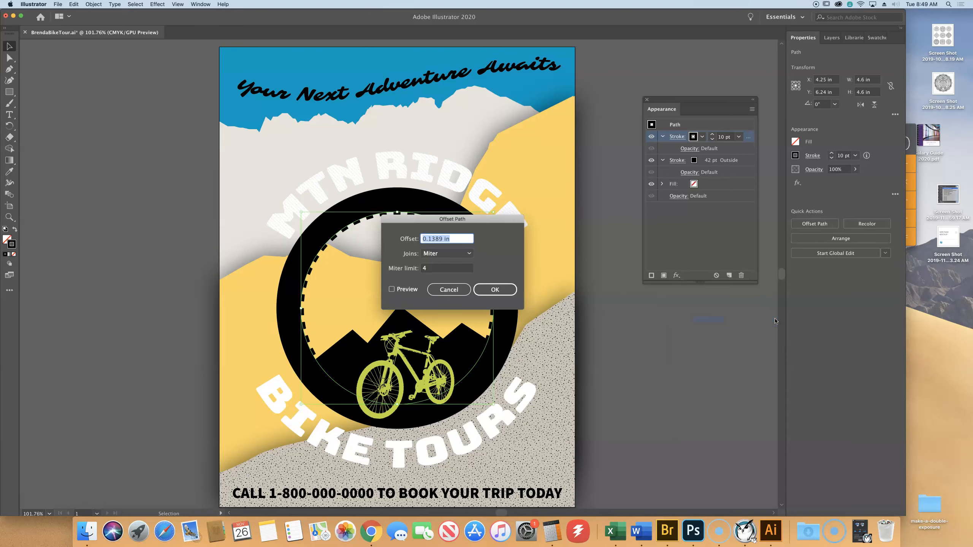
- Offset the tire's dashed stroke by 0.57 in with the preview on
drag(486, 219, 709, 300)
click(615, 370)
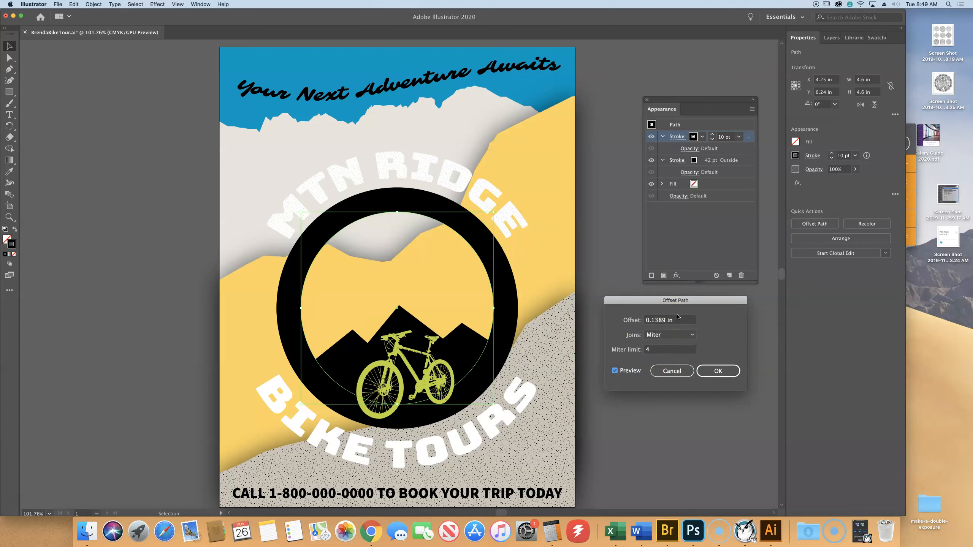
drag(668, 321, 652, 319)
text(57)
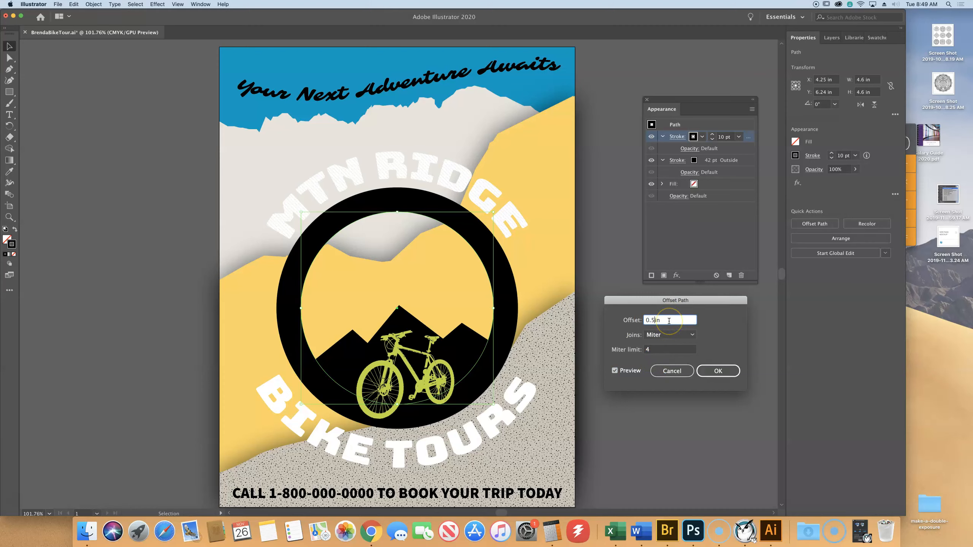
key(Tab)
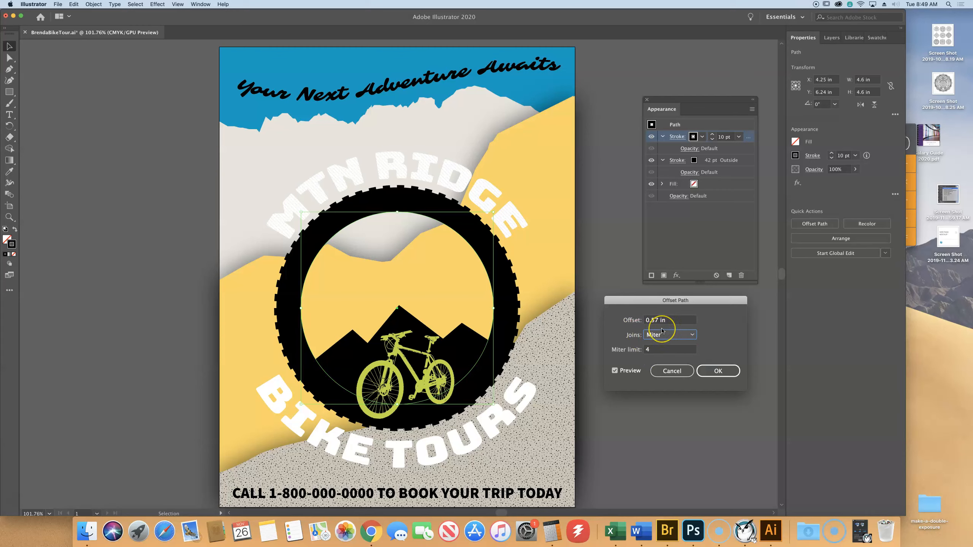
click(717, 371)
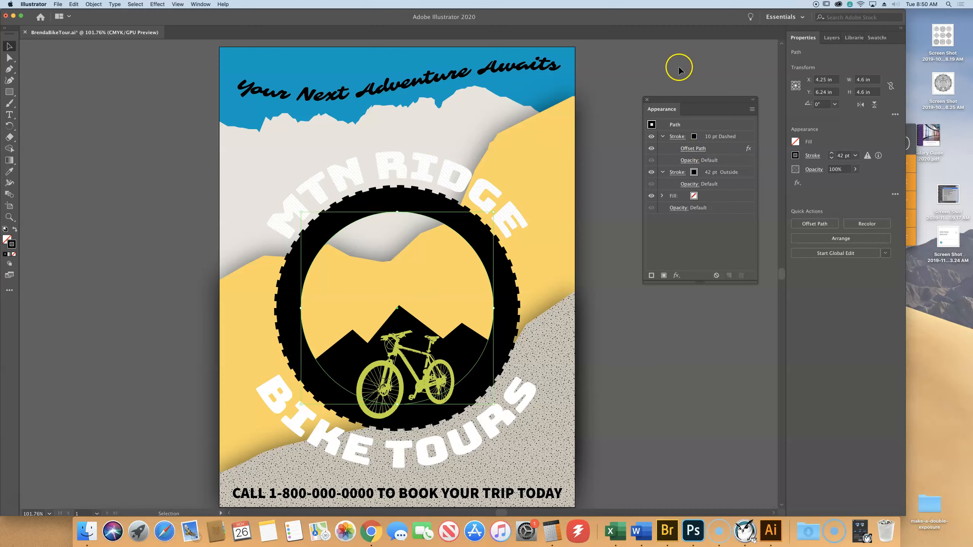
- Deselect the tire circle and save the poster file
click(621, 55)
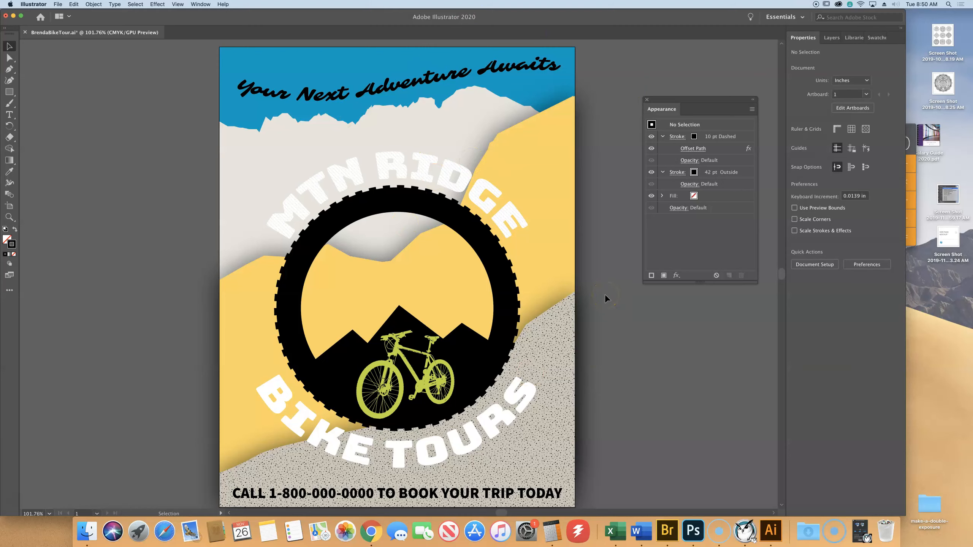
click(55, 5)
click(71, 62)
click(829, 41)
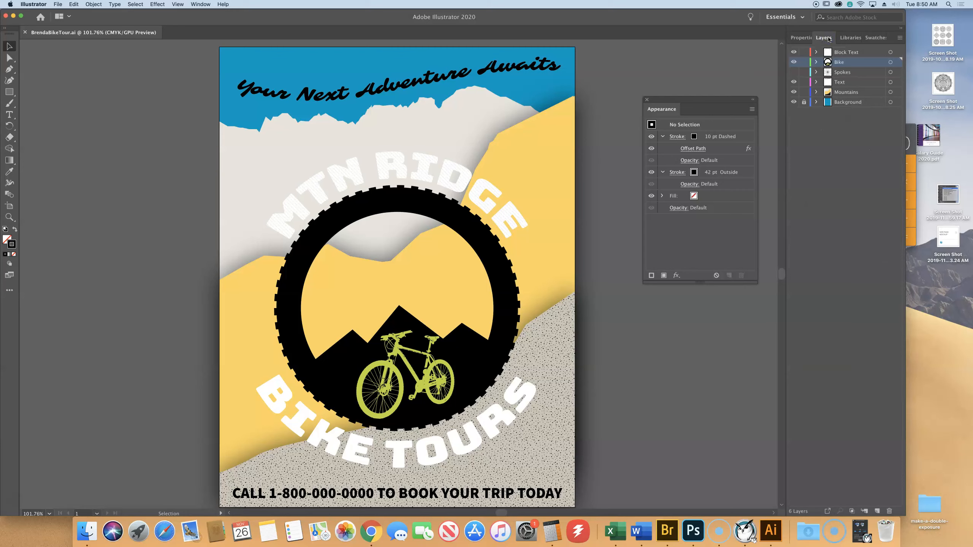
click(855, 92)
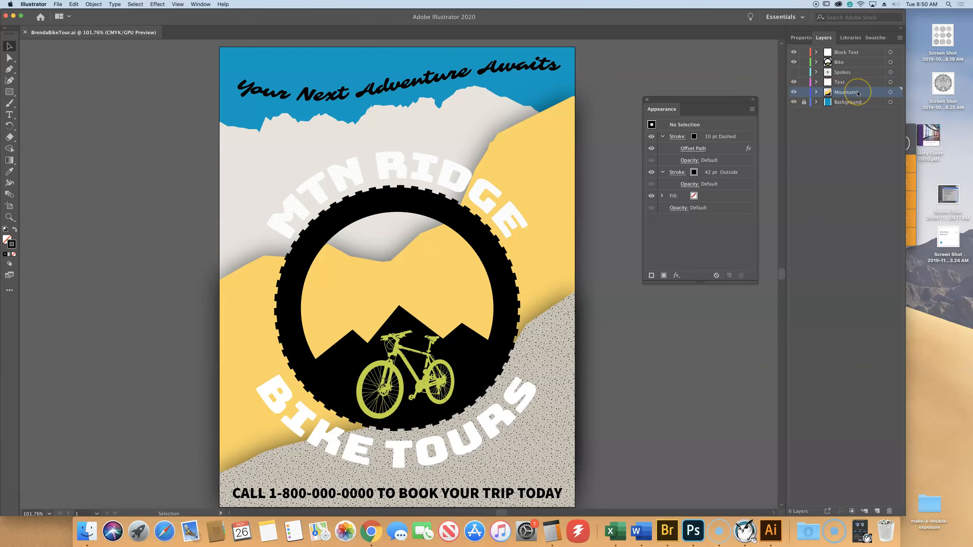
click(800, 37)
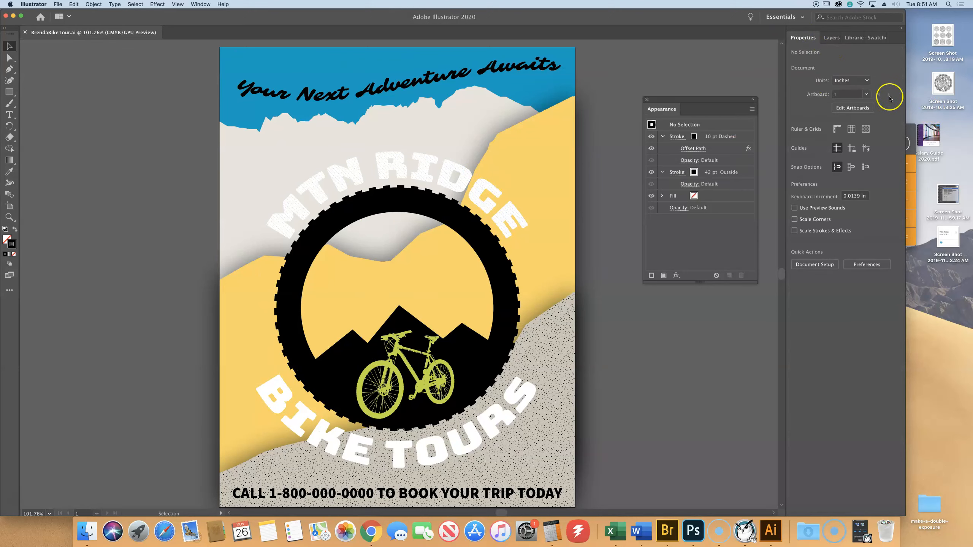
click(830, 42)
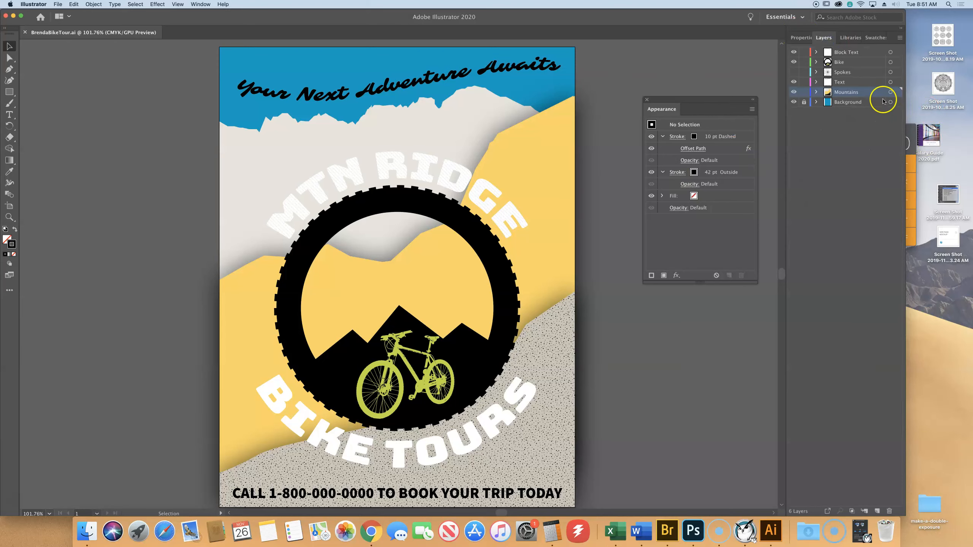
click(798, 40)
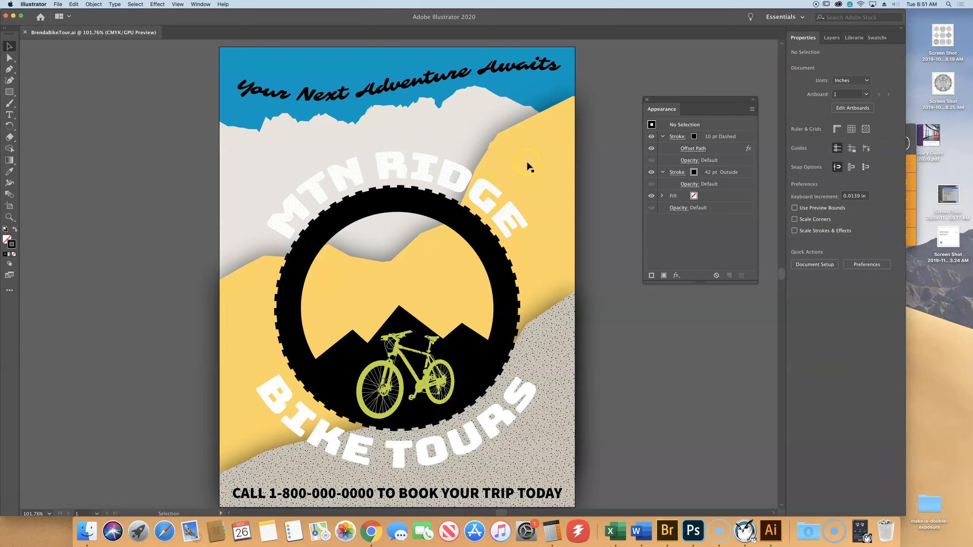
- Inspect the paths inside the Mountains layer, including the speckled hill at the poster's bottom
click(832, 38)
click(854, 92)
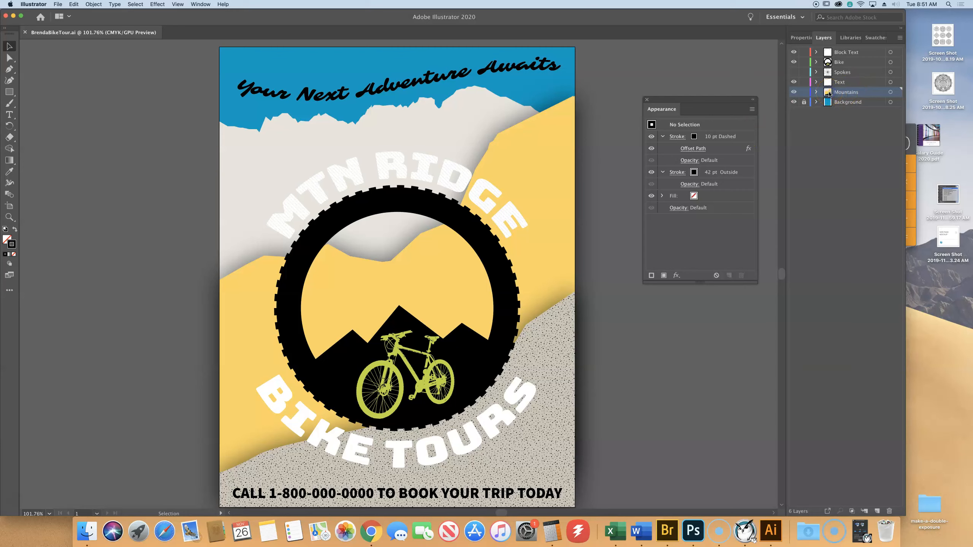
click(816, 92)
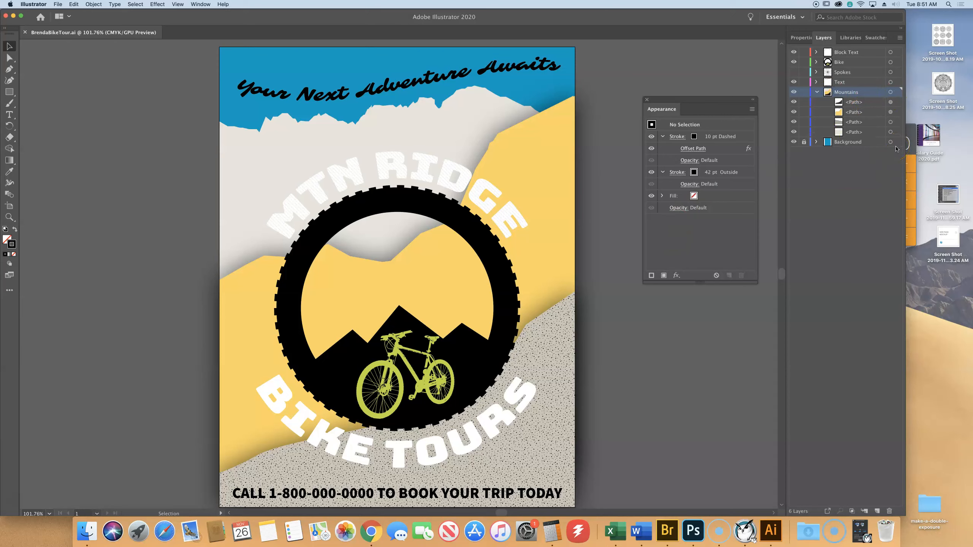
click(555, 331)
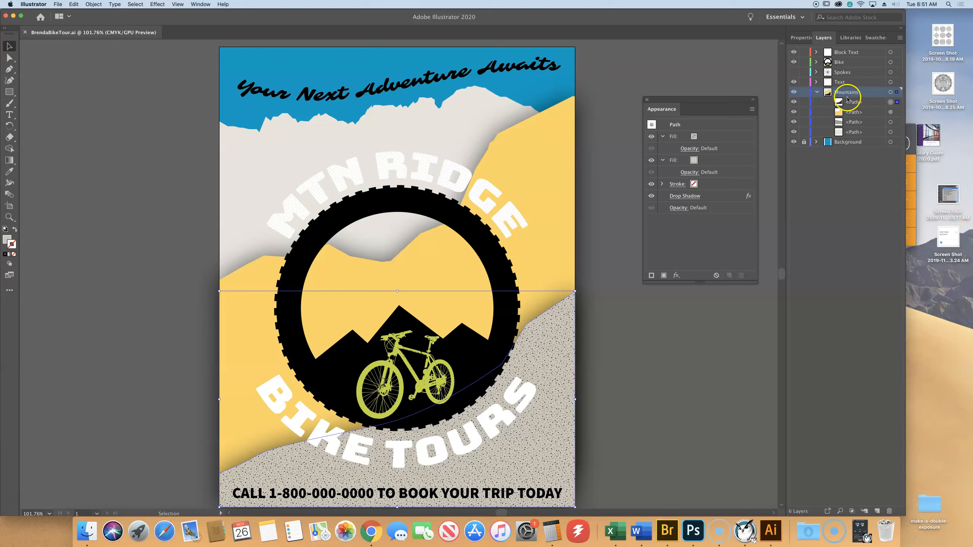
click(816, 92)
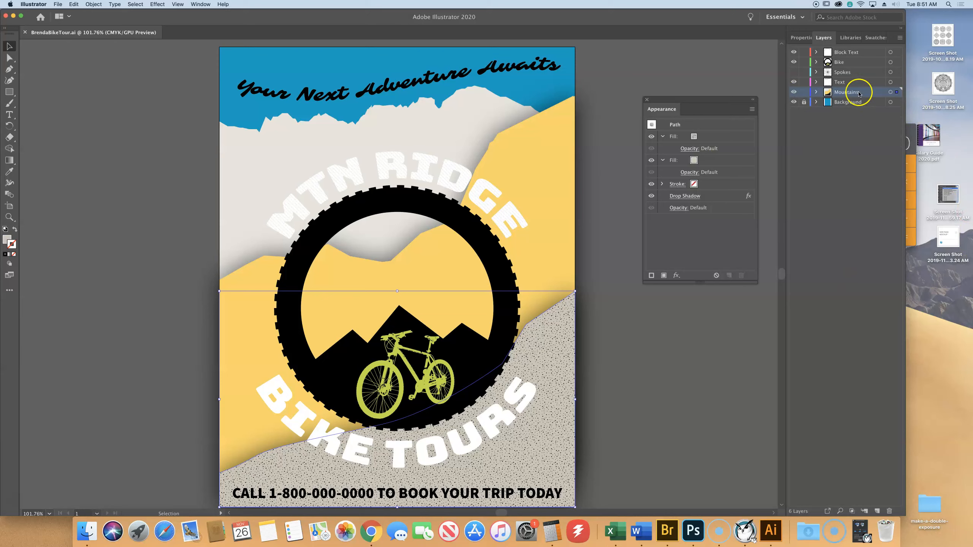
click(643, 367)
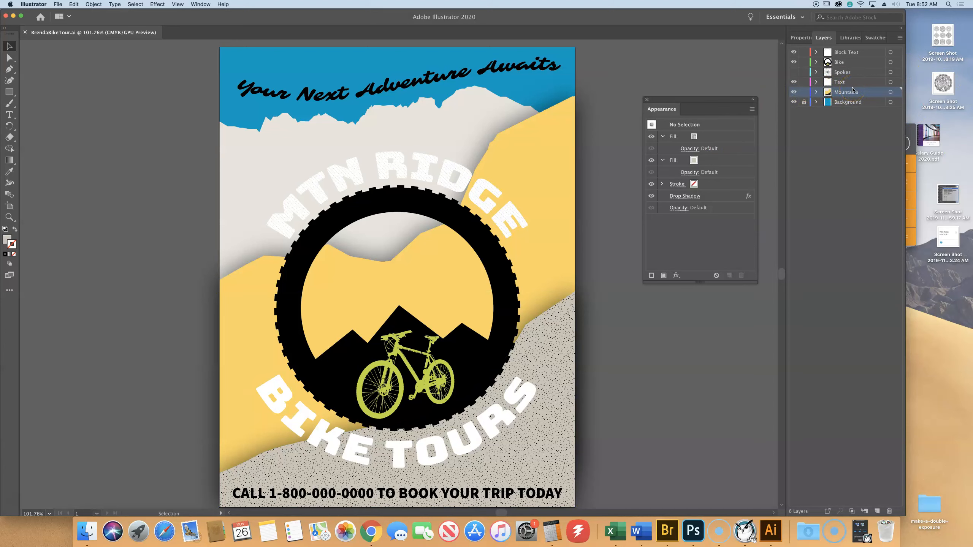
- Select all artwork on the Mountains layer and start adding a Texturizer effect to it
click(895, 93)
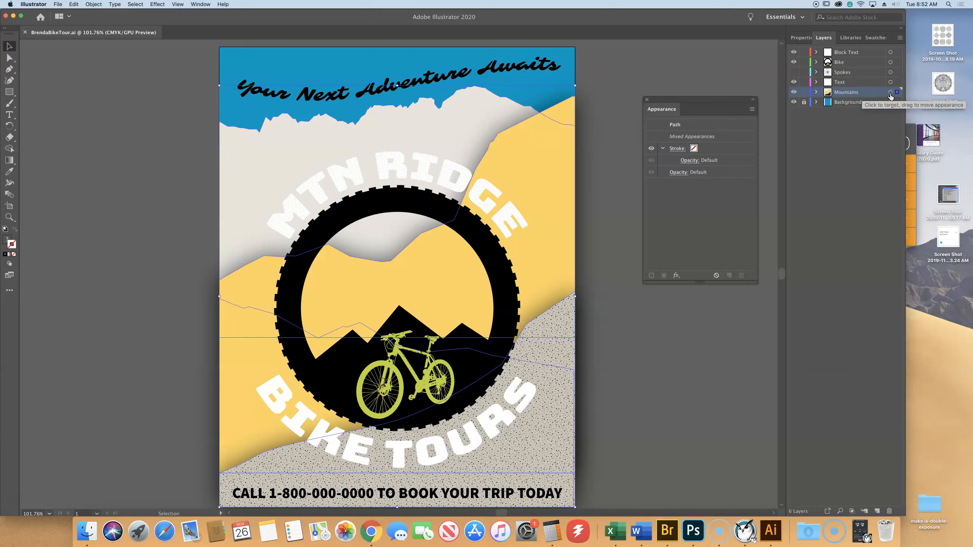
click(896, 92)
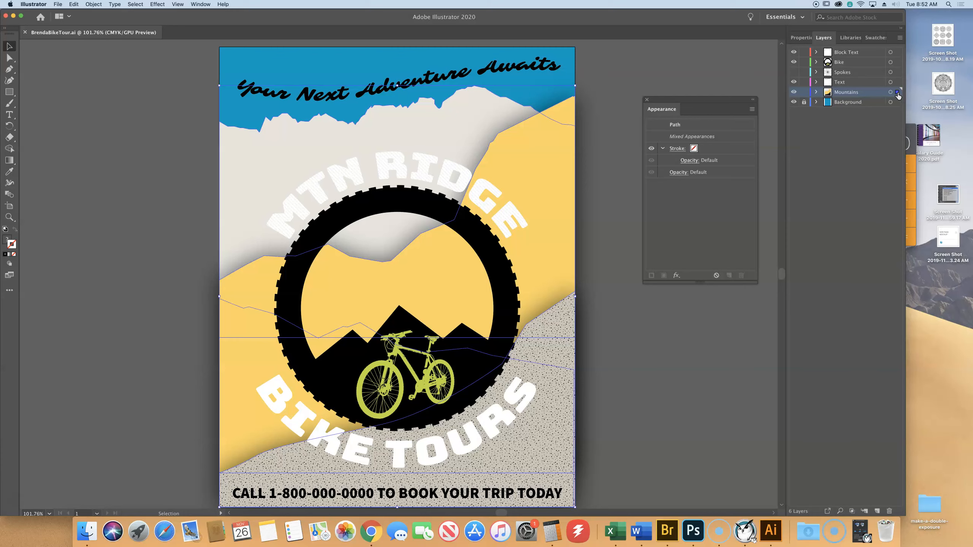
key(super+space)
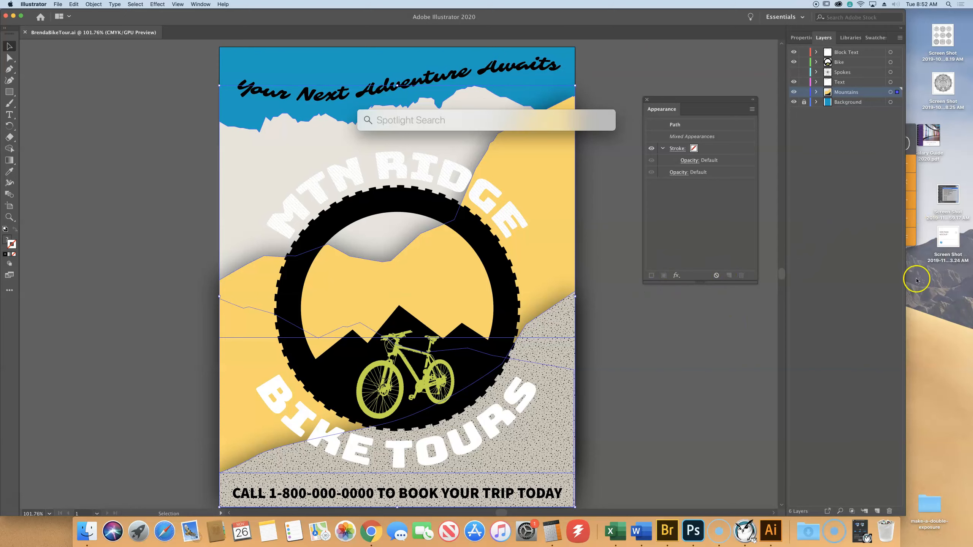
click(803, 37)
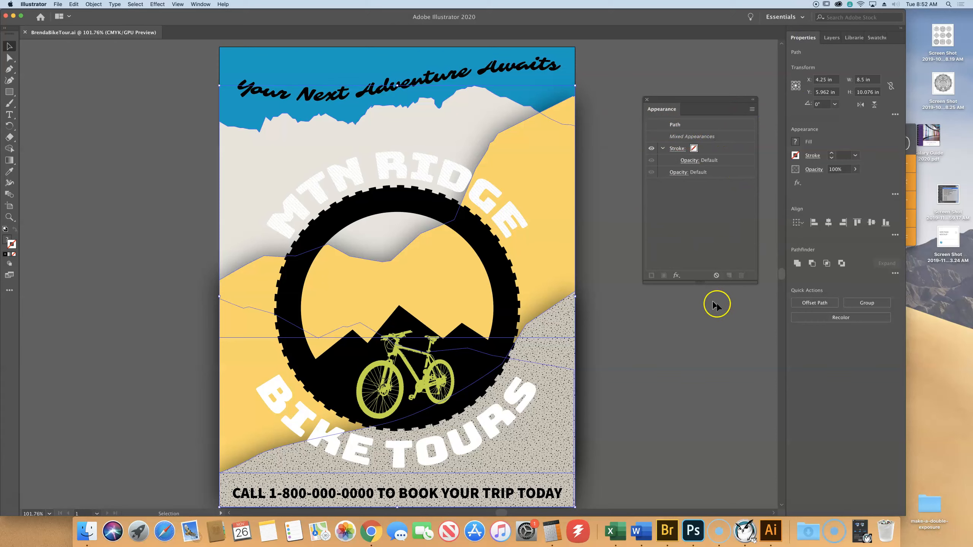
click(676, 276)
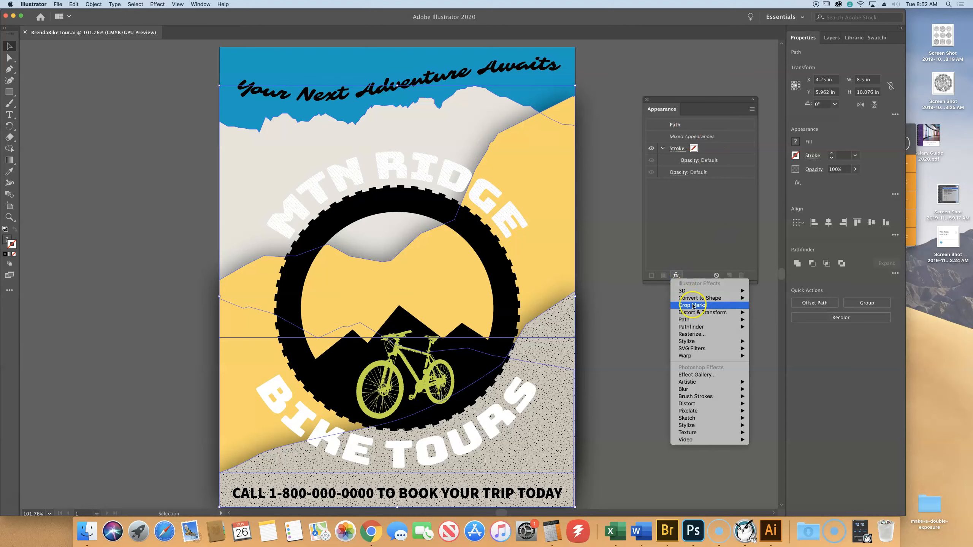
mouse_move(715, 437)
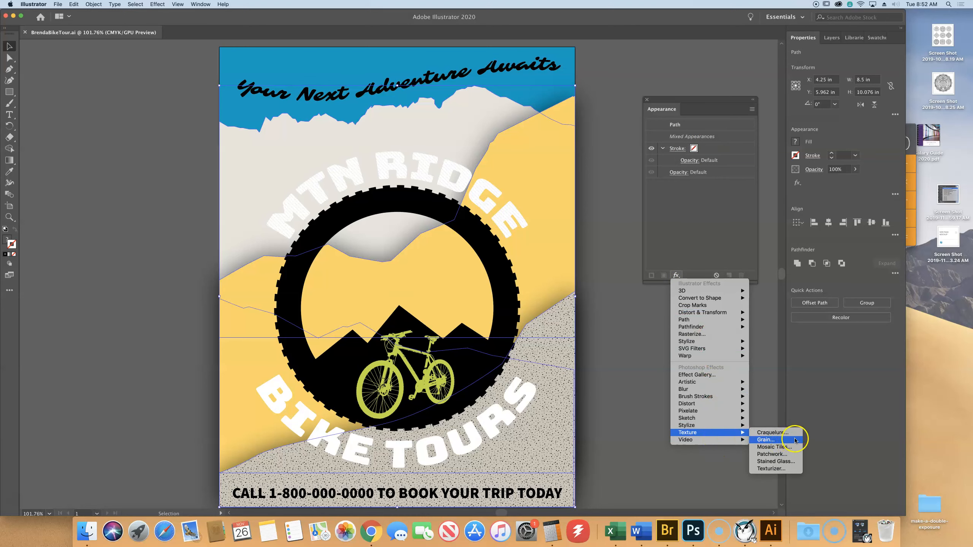
click(786, 468)
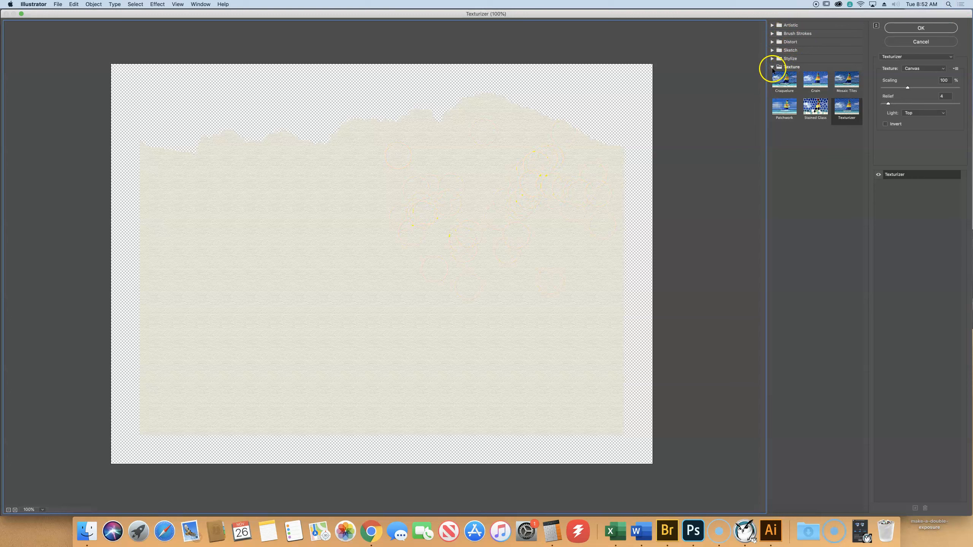
- Set the Texturizer effect's texture to Sandstone
click(773, 68)
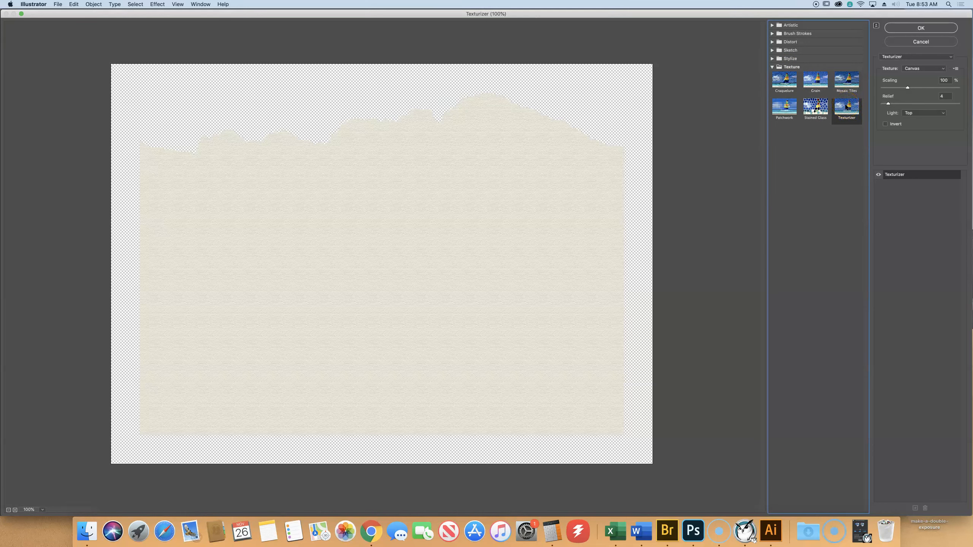
key(alt)
click(898, 59)
click(897, 59)
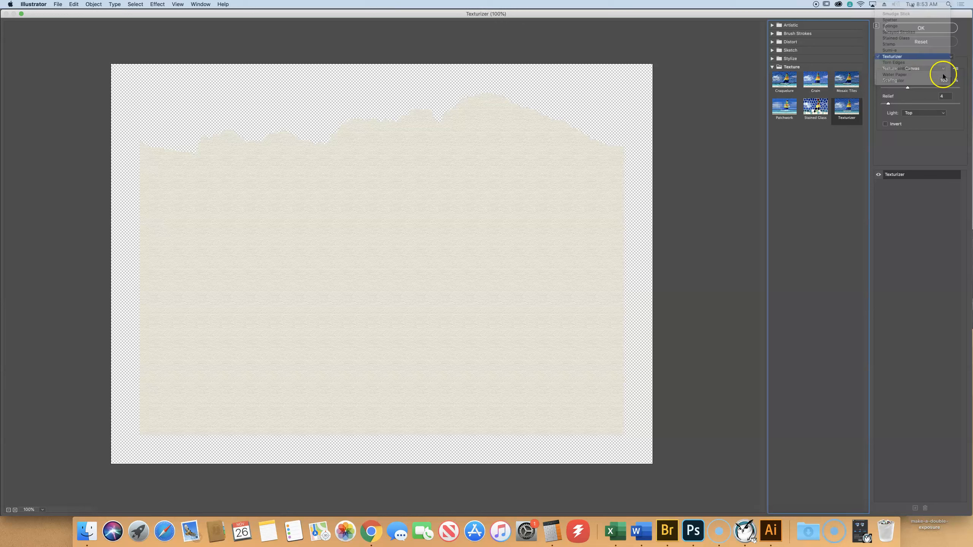
click(916, 70)
click(912, 56)
click(913, 68)
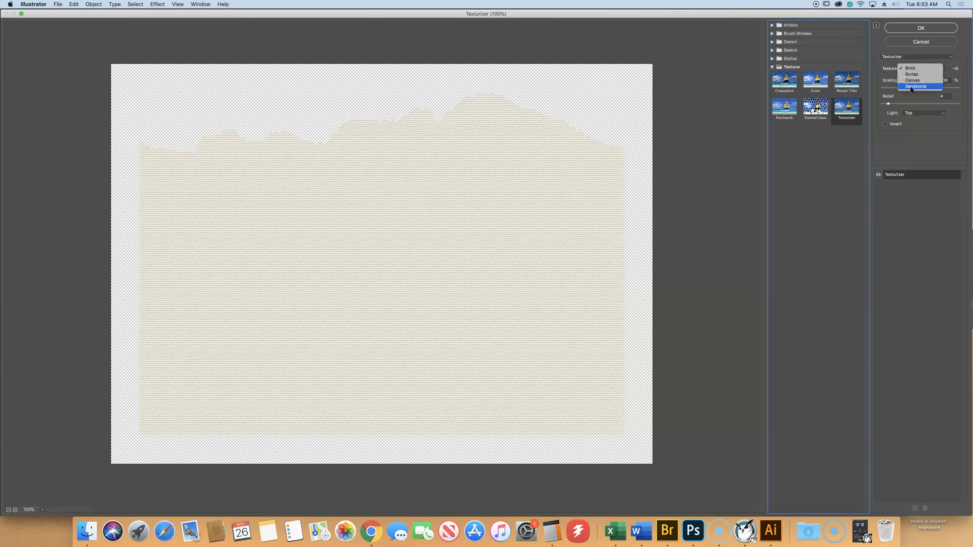
click(911, 86)
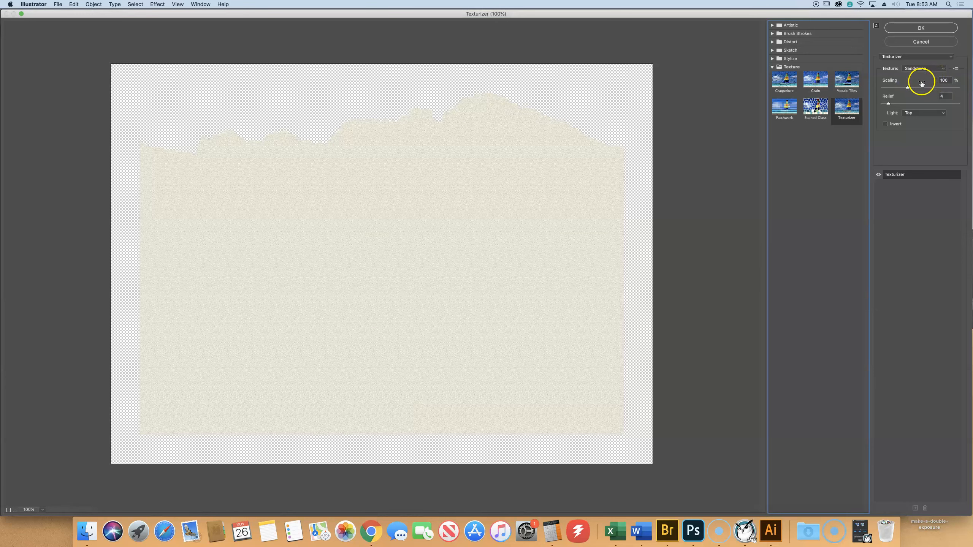
- Set the Sandstone texture's scaling to 145% with the light from Top, and apply the effect to the mountains
drag(916, 89, 926, 88)
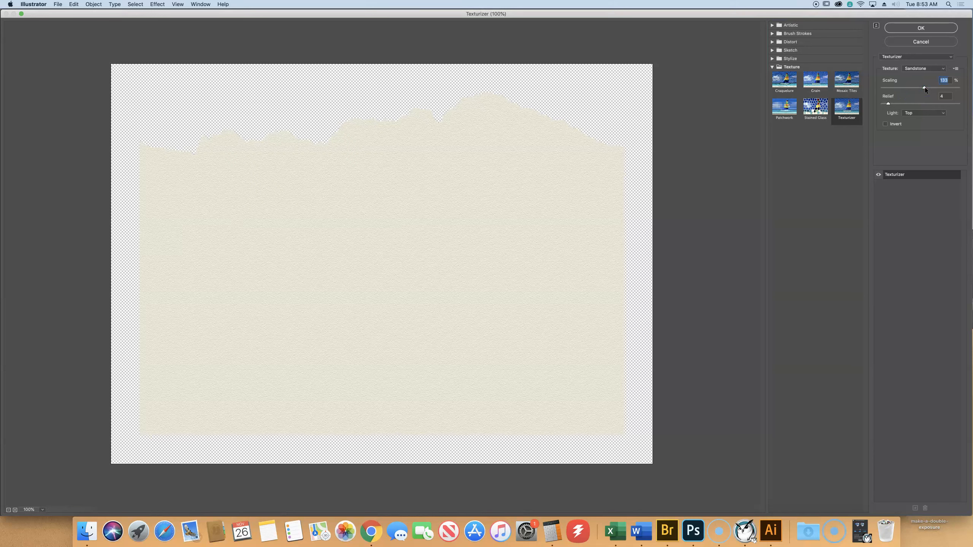
drag(924, 88, 893, 91)
drag(895, 88, 920, 91)
drag(930, 89, 929, 89)
click(911, 113)
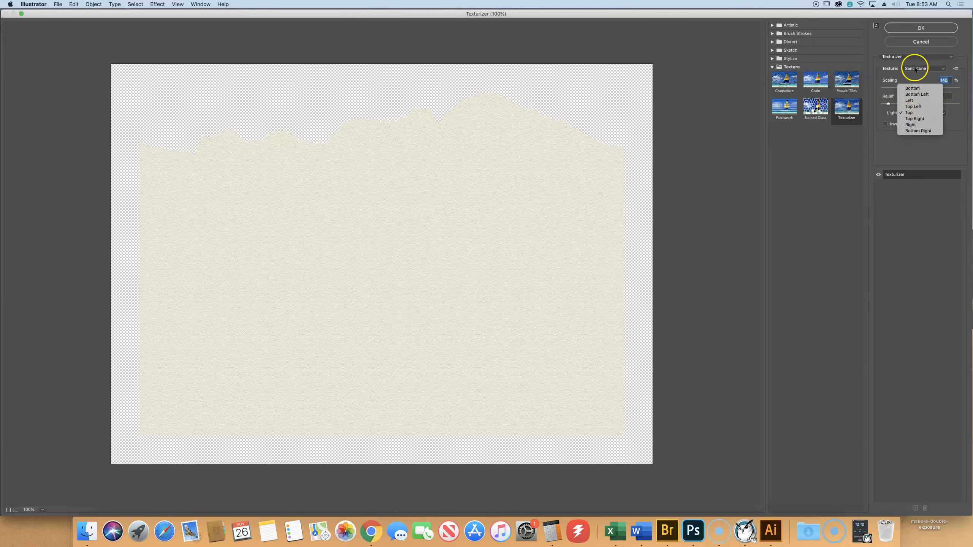
click(919, 114)
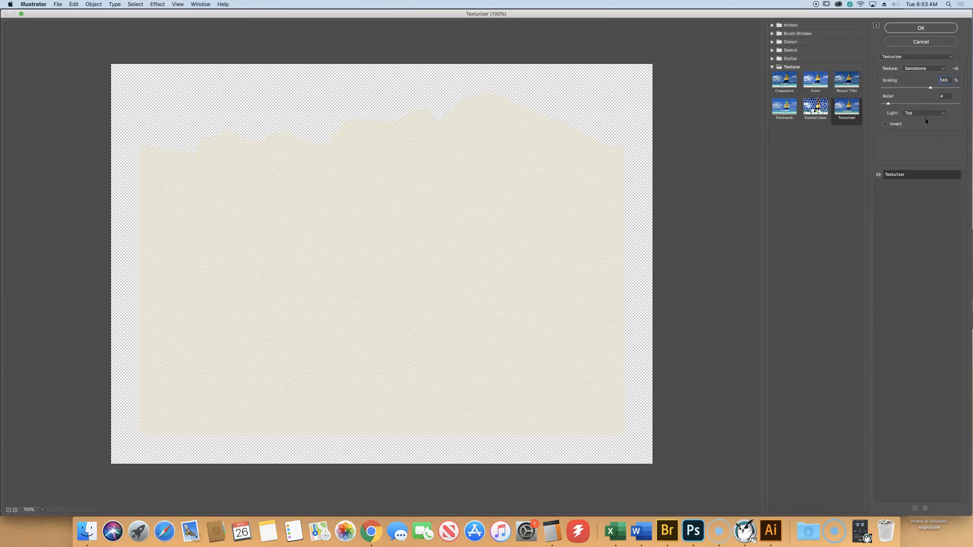
key(alt)
click(922, 28)
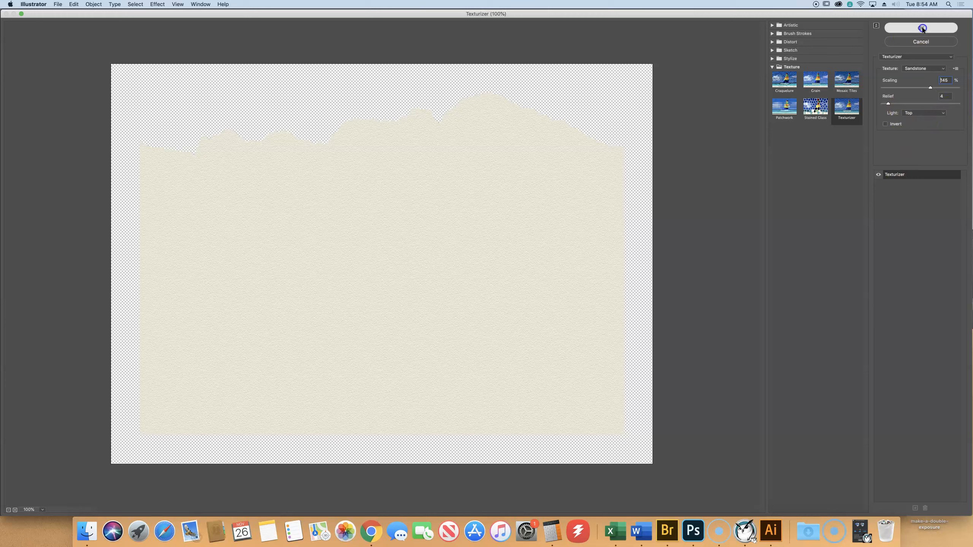
click(921, 29)
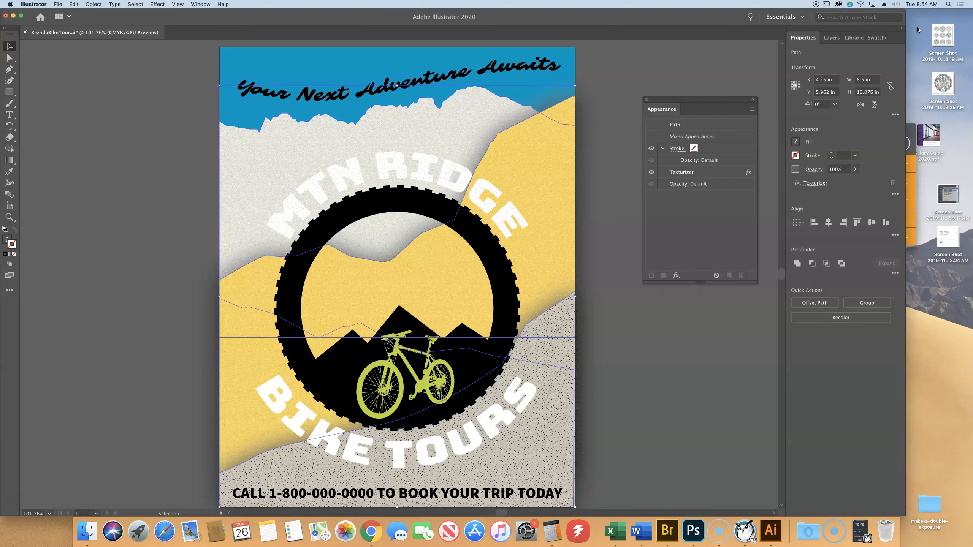
- Deselect the textured mountains and save the poster file
click(129, 123)
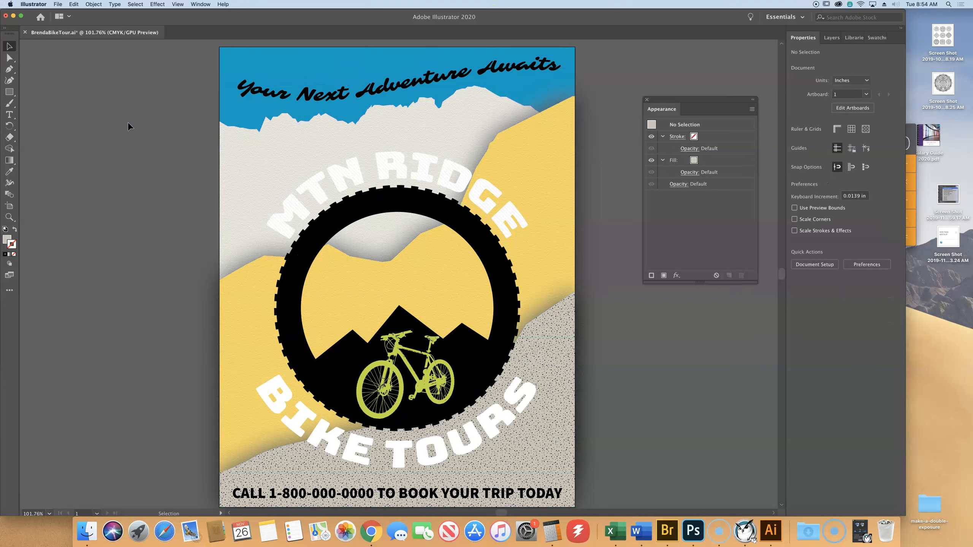
click(58, 4)
click(76, 69)
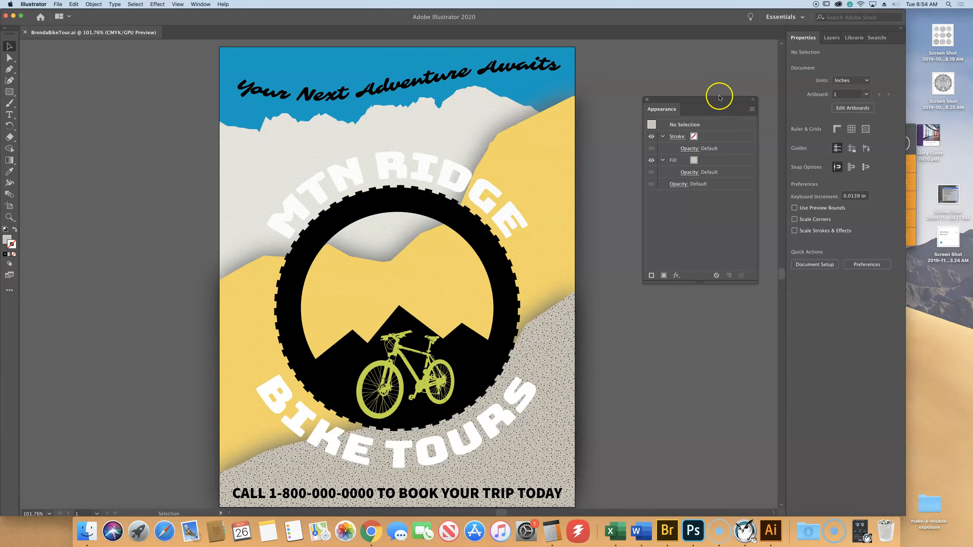
- Shift the appearance attributes slightly upward and bring up the document's graphic styles with them
drag(717, 100, 707, 65)
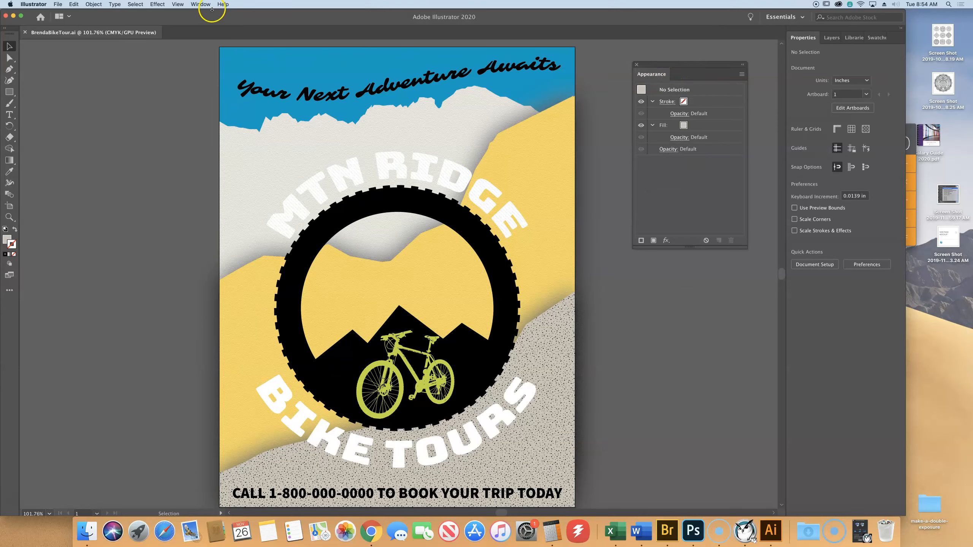
click(200, 5)
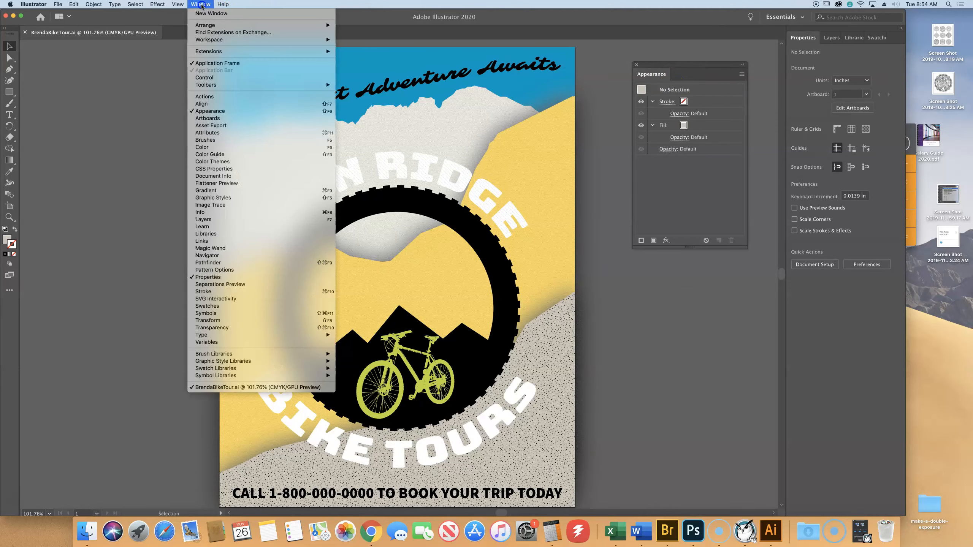
click(247, 198)
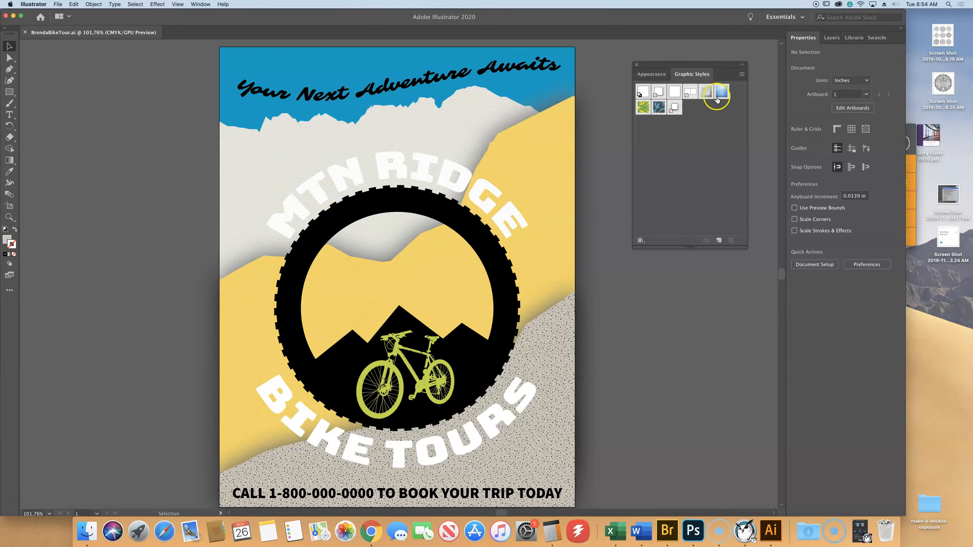
- Compare the current appearance attributes with the available graphic styles, and check the Default Graphic Style
click(651, 75)
click(686, 75)
click(653, 77)
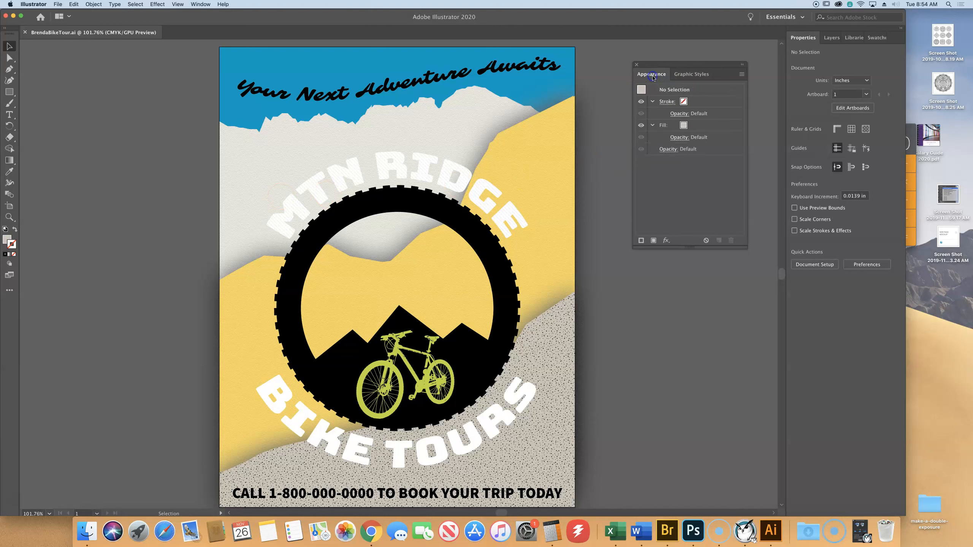
click(684, 73)
click(638, 92)
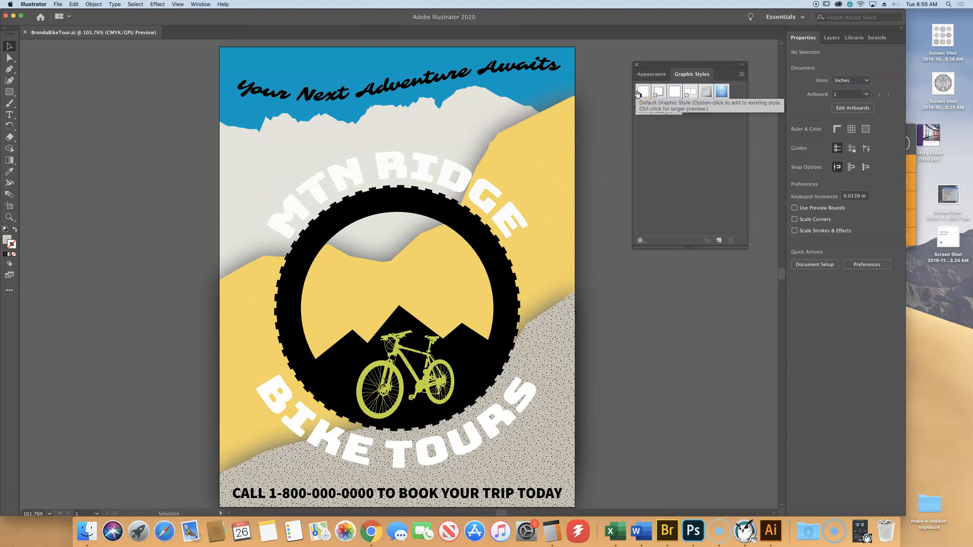
click(729, 213)
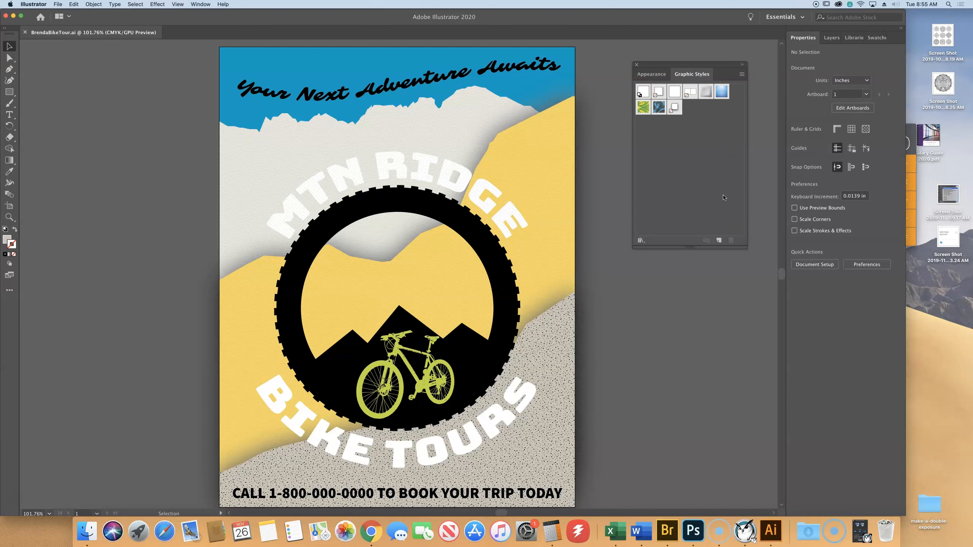
- Examine the document's graphic styles one by one, from the Default Graphic Style and Drop Shadow through Foliage_GS and Pompadour_GS
click(678, 136)
click(646, 95)
click(645, 94)
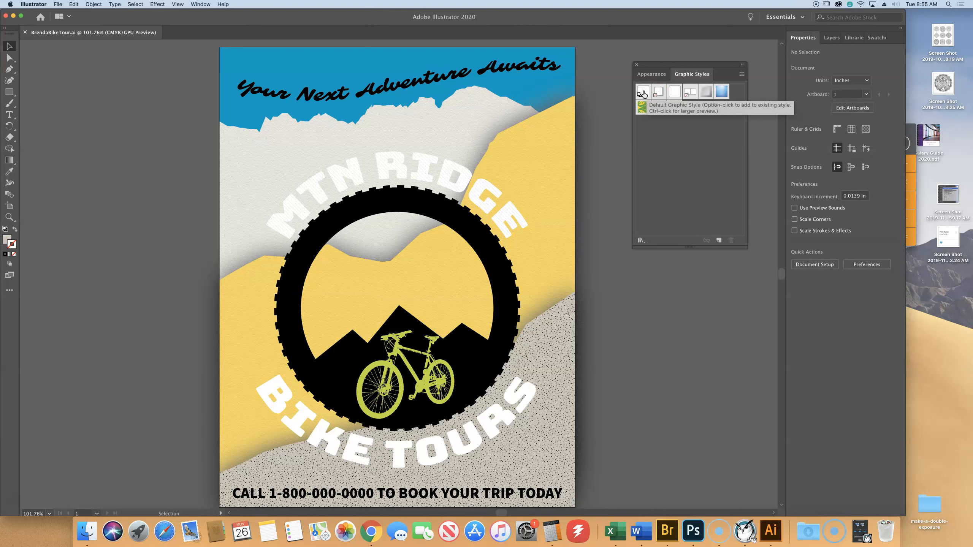
click(658, 93)
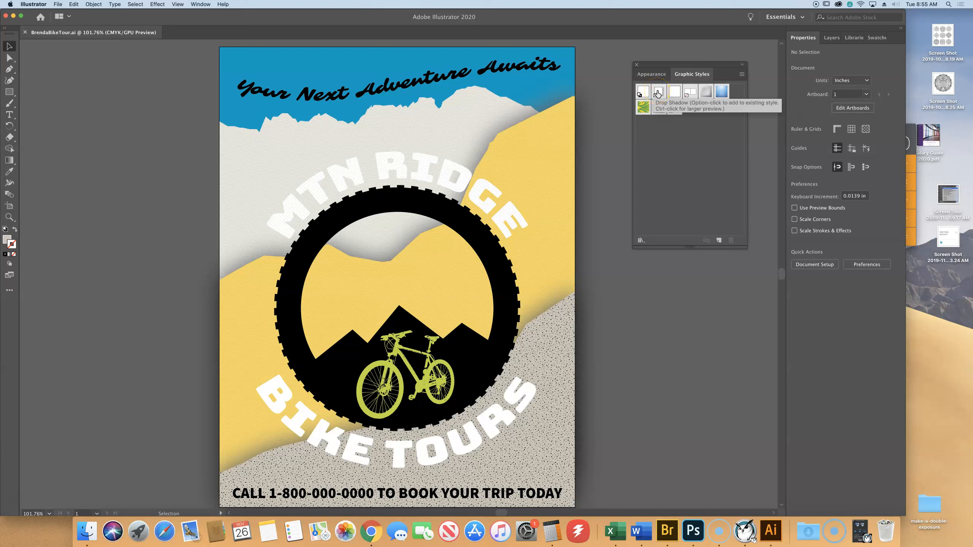
click(675, 92)
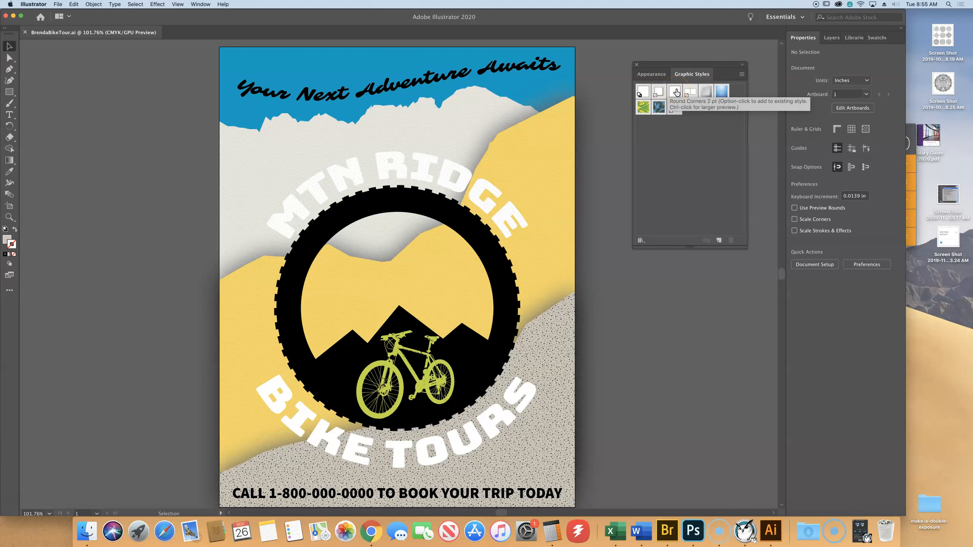
click(687, 92)
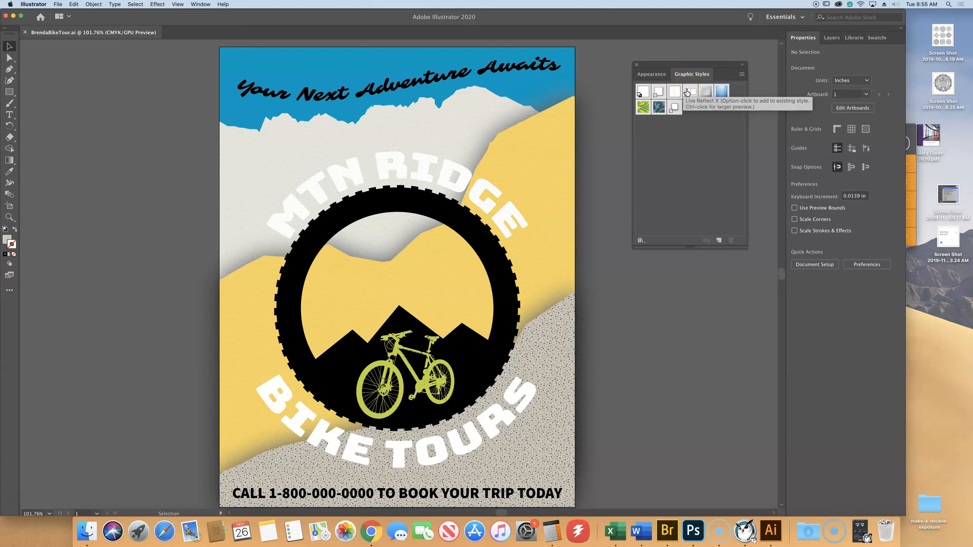
click(707, 92)
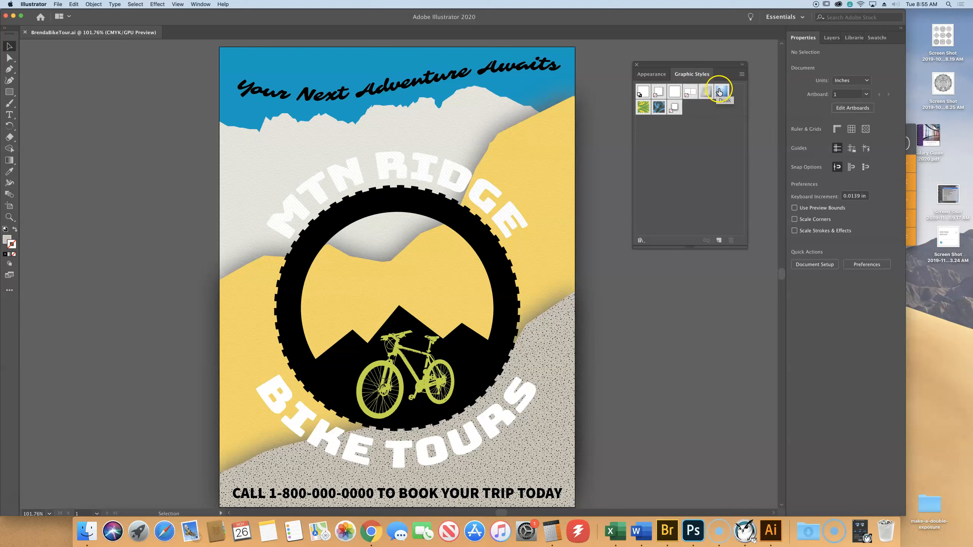
click(643, 109)
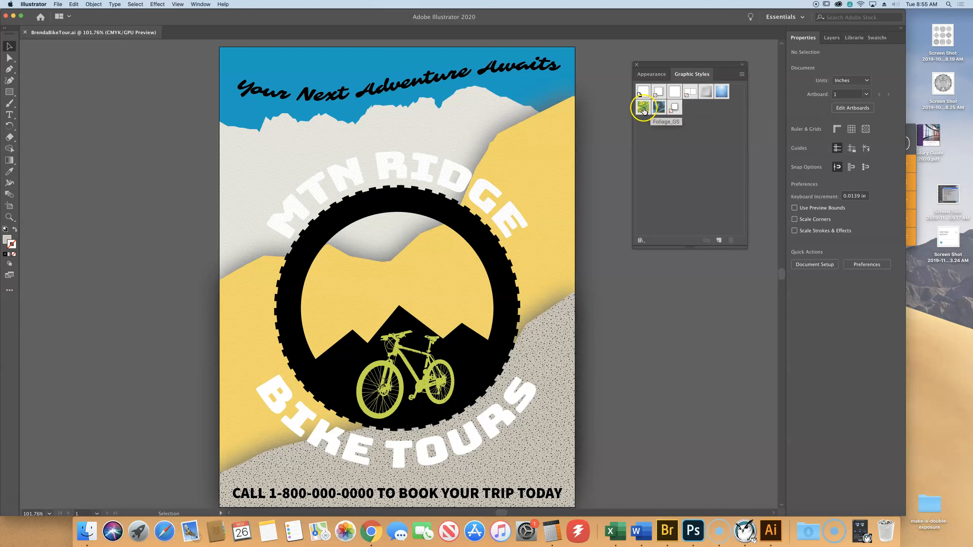
click(658, 109)
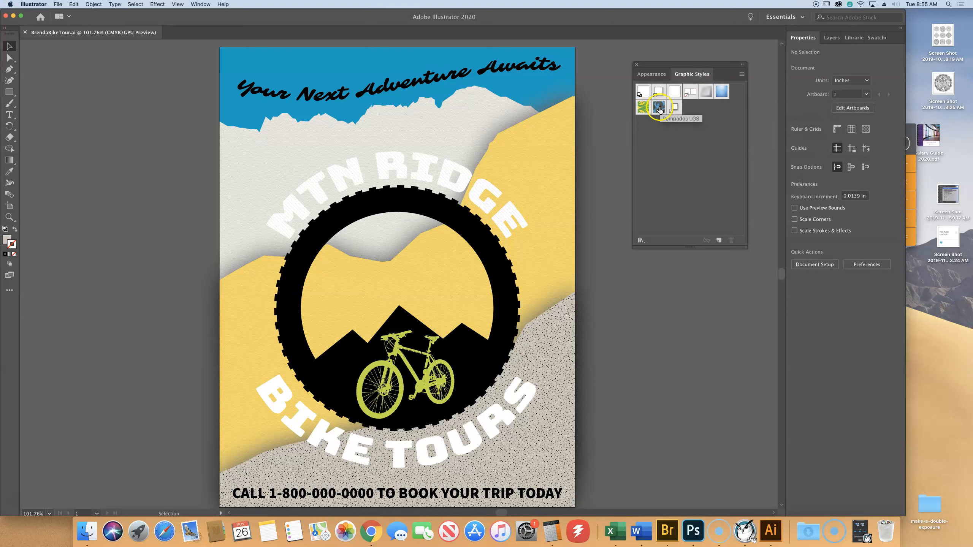
click(675, 109)
click(646, 108)
- Open the Vonster Pattern Styles library and place it beside the poster, enlarged enough to show all its styles
click(640, 240)
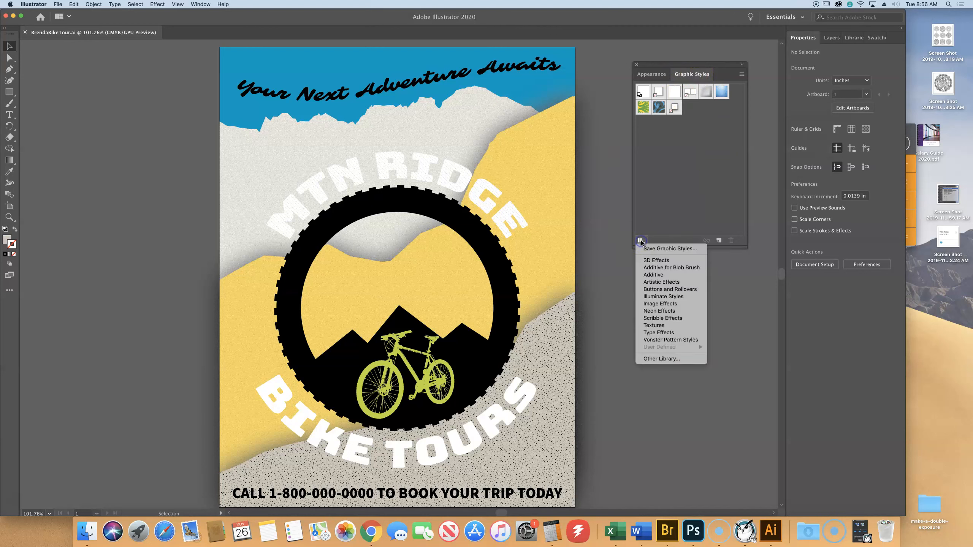
click(647, 261)
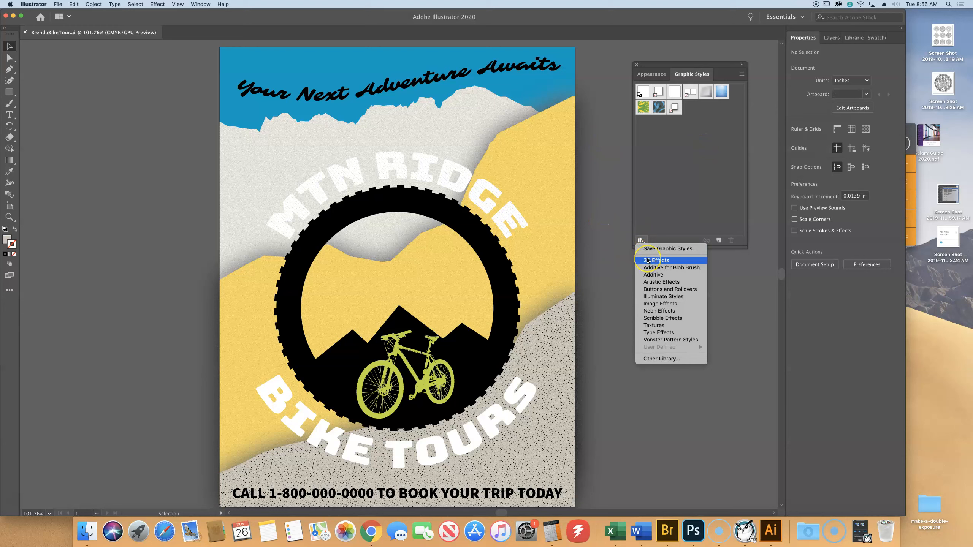
click(648, 274)
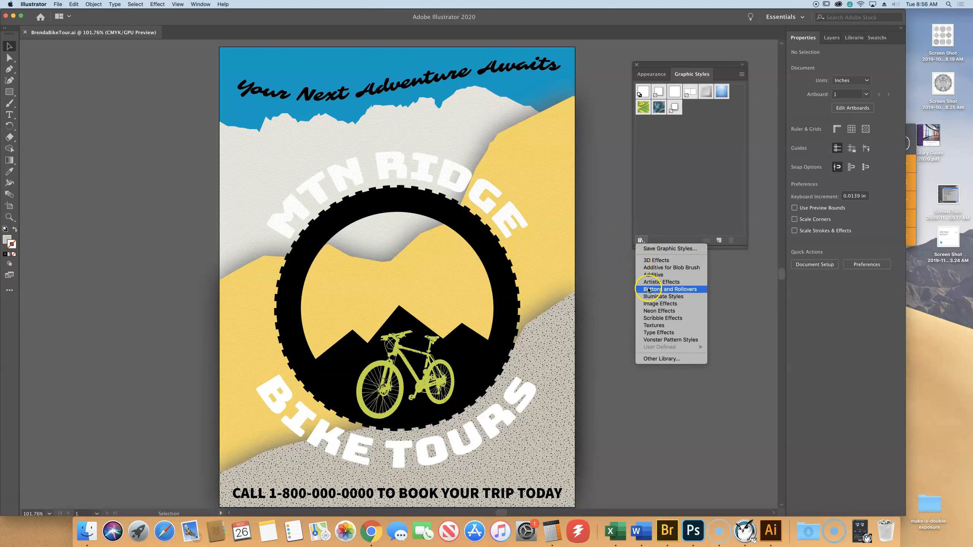
click(651, 311)
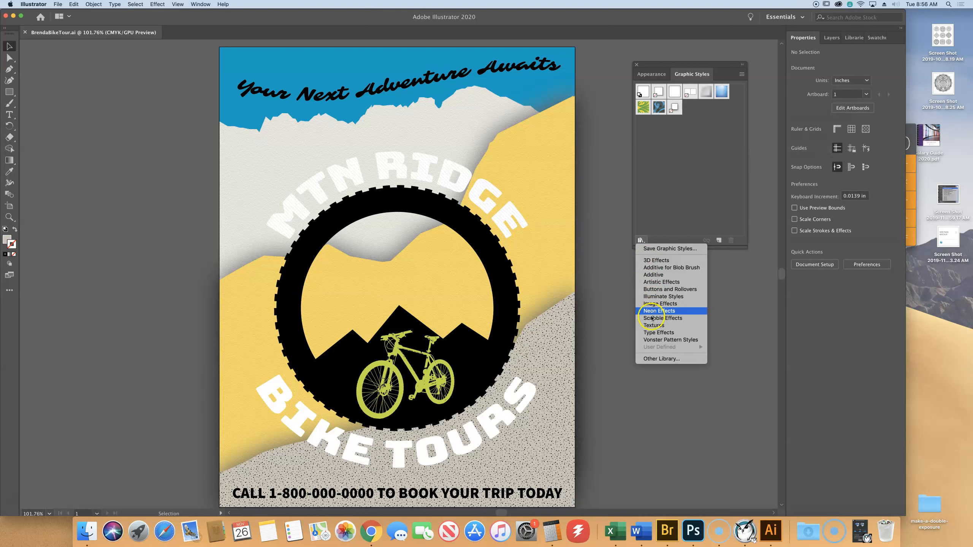
click(653, 326)
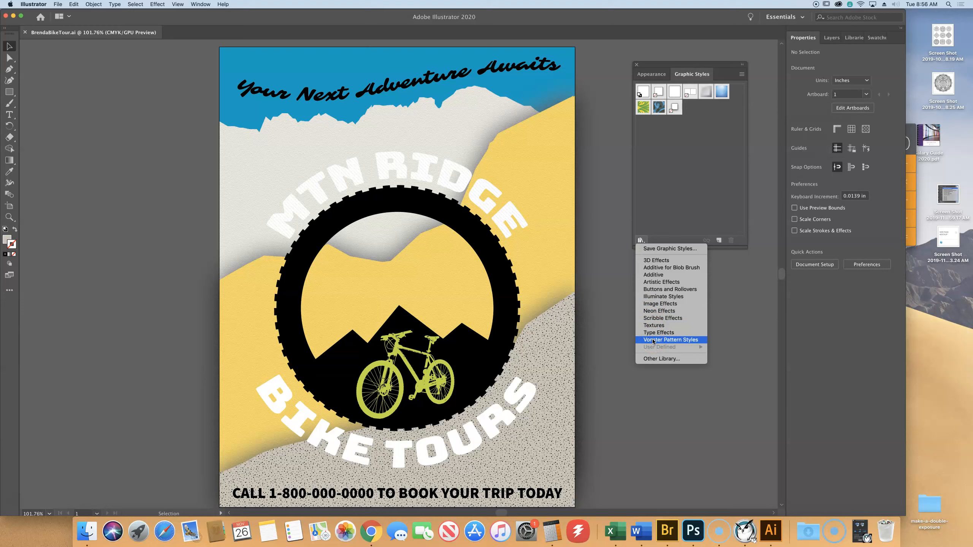
click(653, 340)
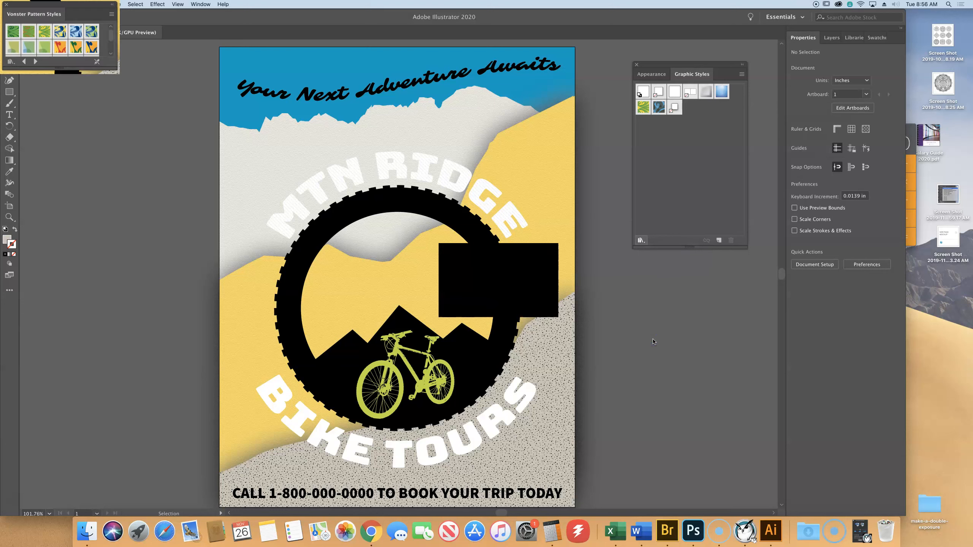
drag(523, 254, 678, 282)
drag(706, 343, 759, 460)
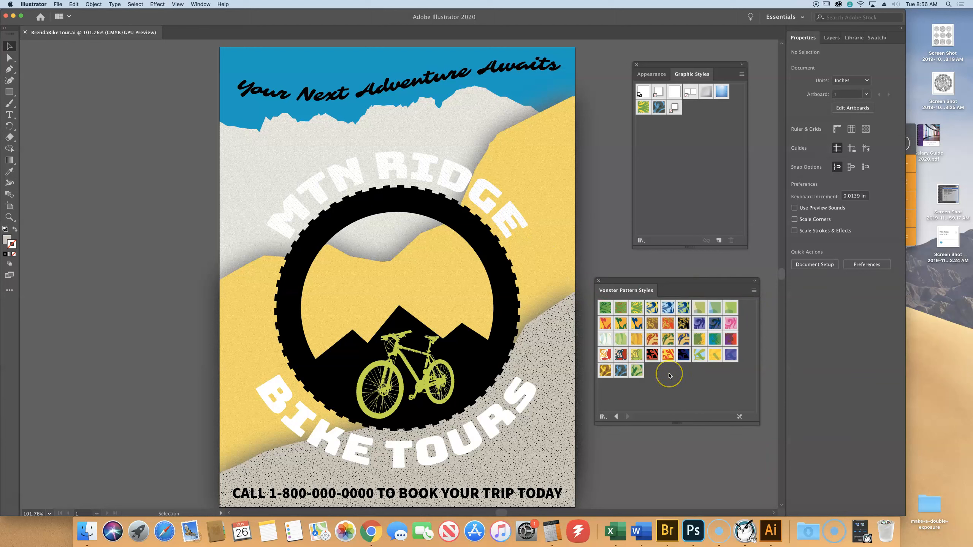
- Display the Vonster Pattern Styles library as a small list with style names
click(755, 292)
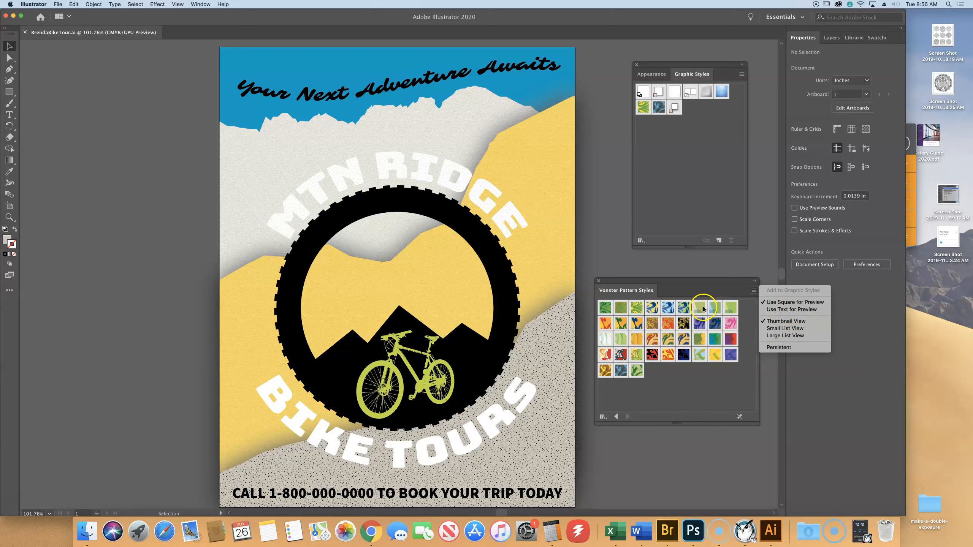
click(776, 330)
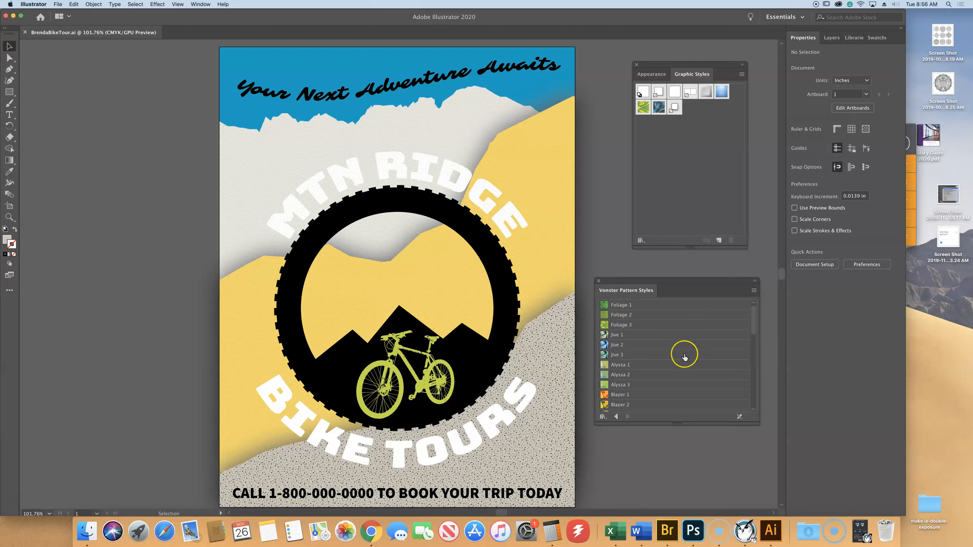
click(674, 345)
- Apply the Splatterz 3 graphic style to the textured gray mountain in the poster's foreground
click(559, 347)
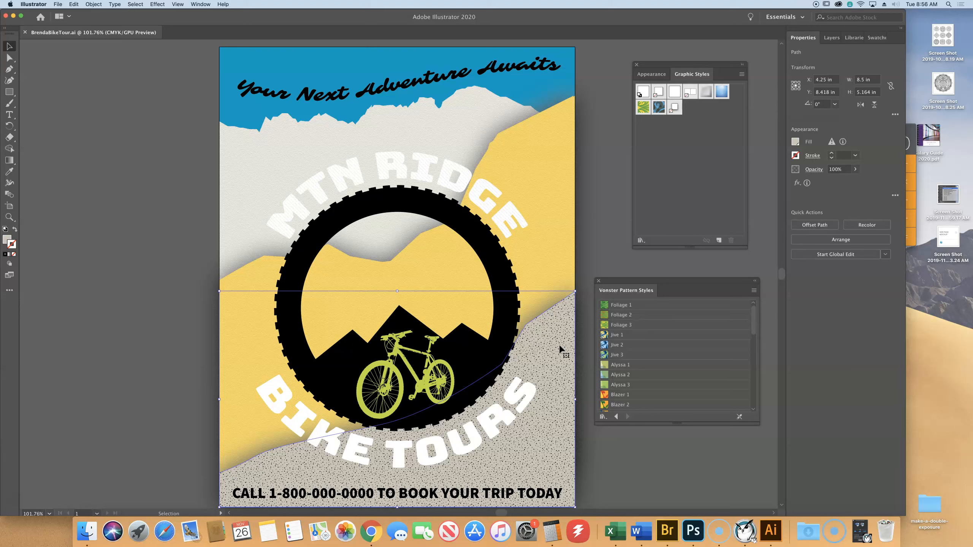
scroll(695, 349, down, 10)
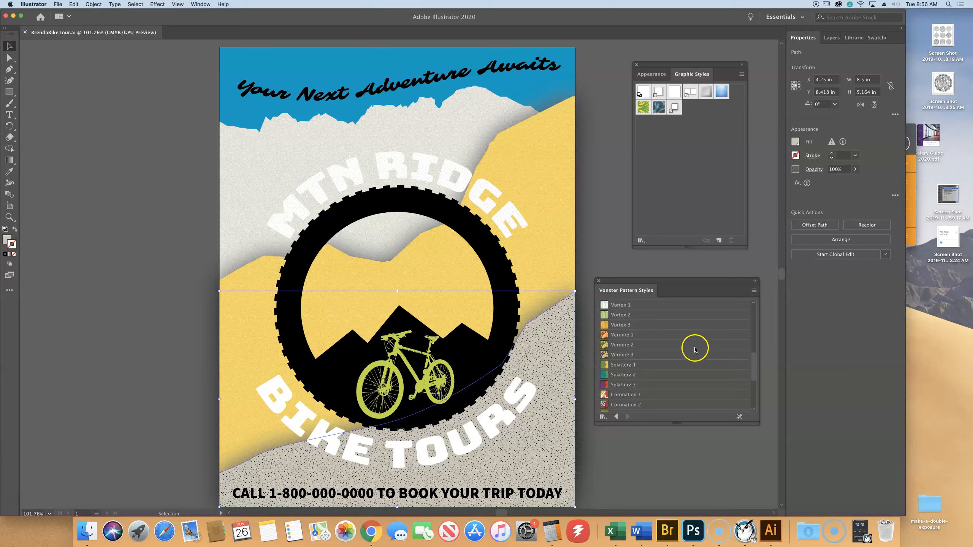
scroll(692, 350, up, 1)
scroll(692, 351, up, 4)
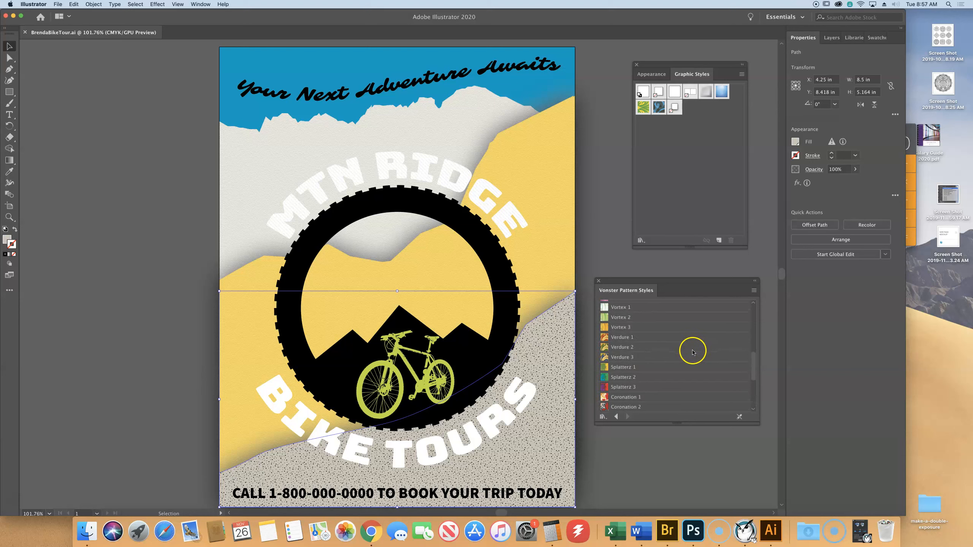
click(604, 389)
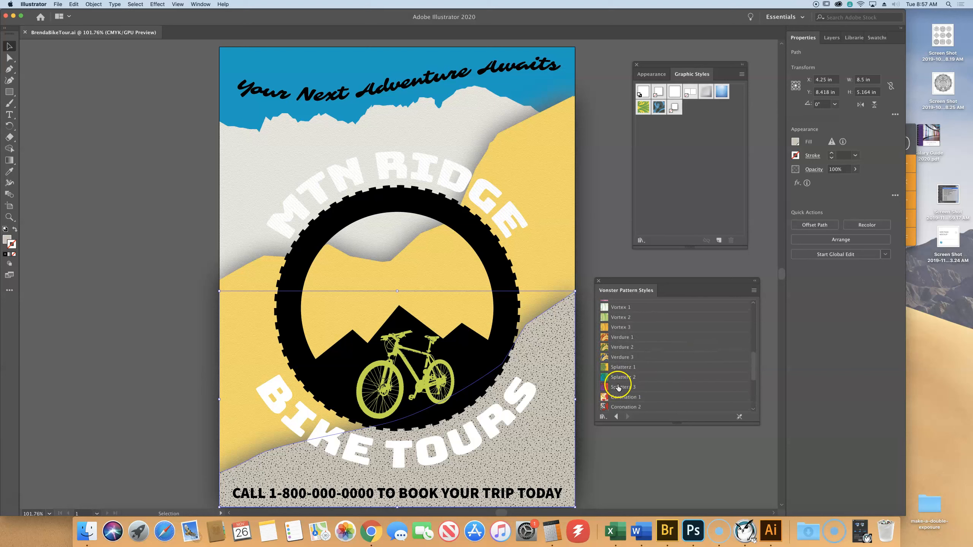
click(618, 387)
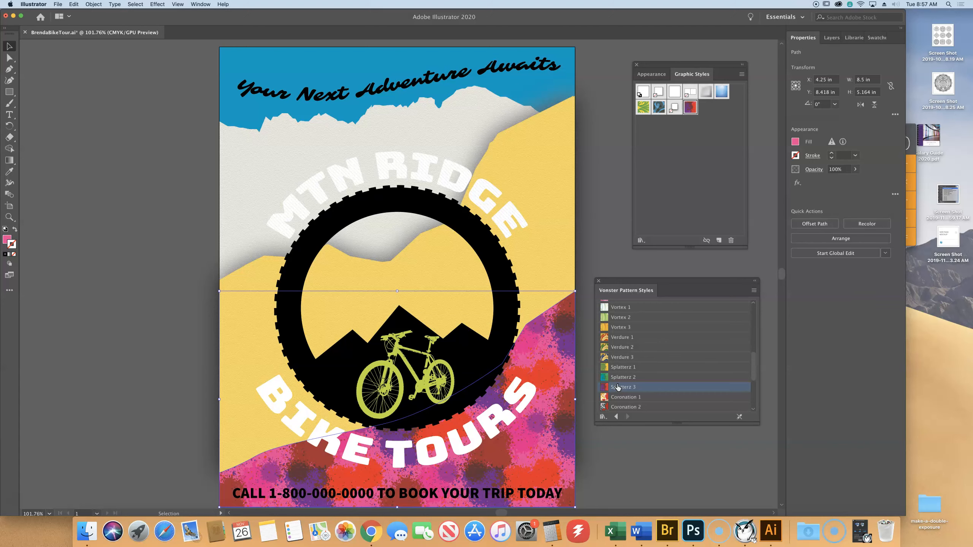
- Try Vortex 3 and Verdure 1 on the foreground mountain, then return it to Splatterz 3 and close the pattern library
click(624, 328)
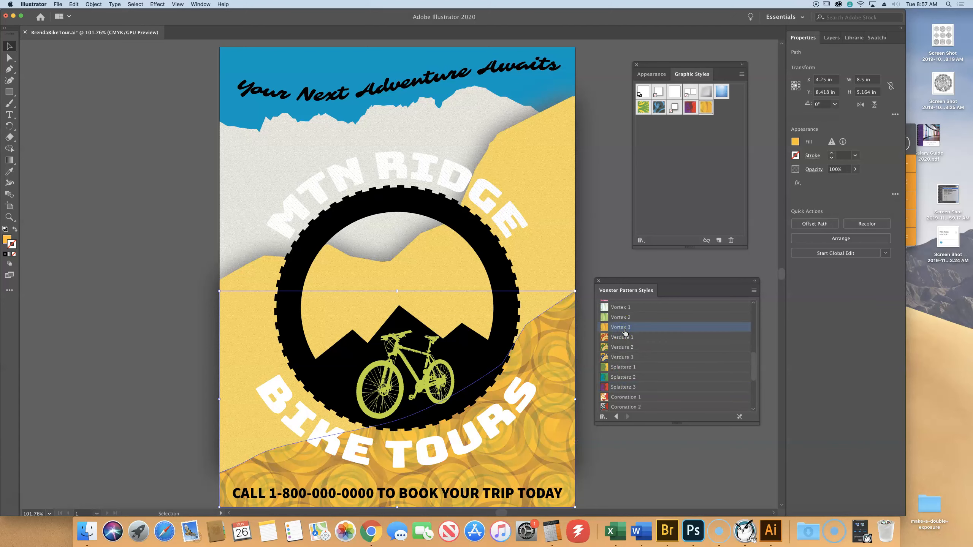
click(619, 337)
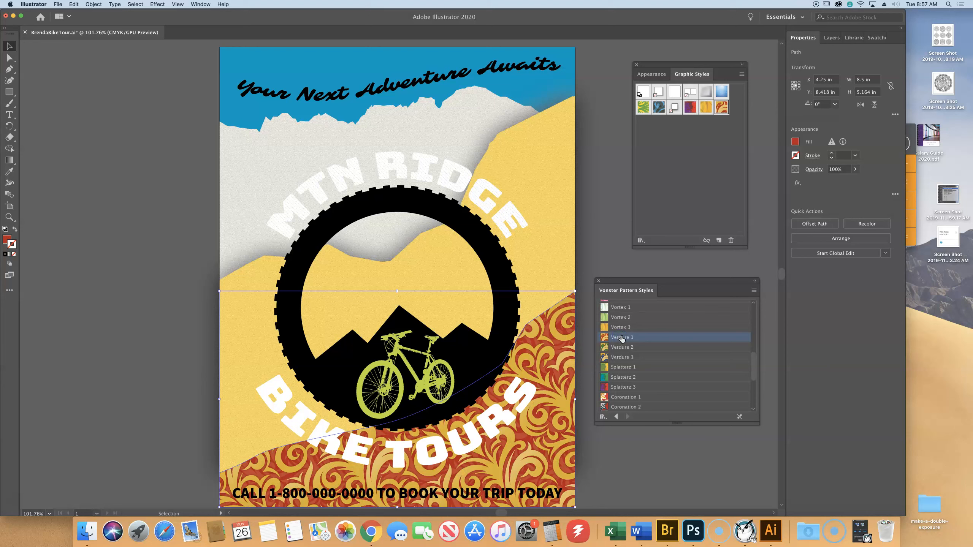
click(624, 386)
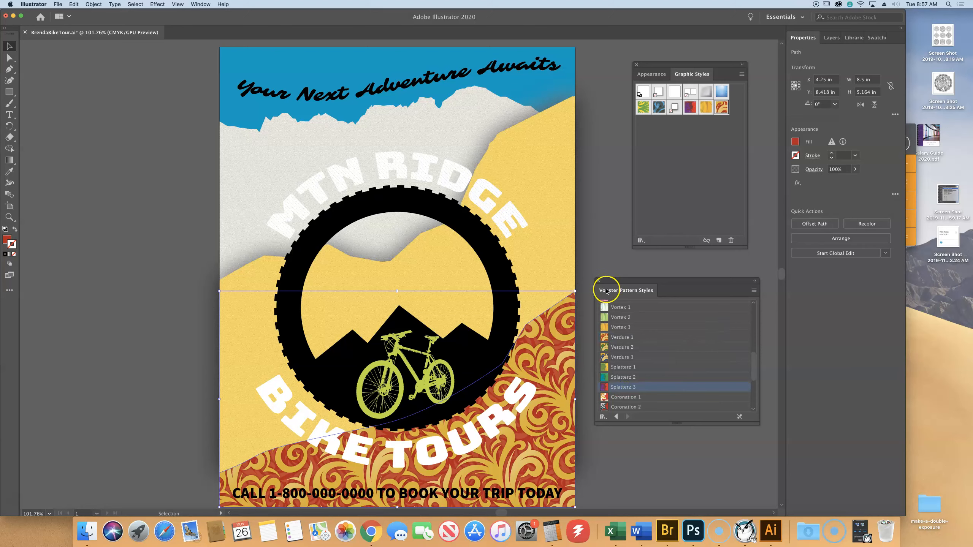
click(628, 388)
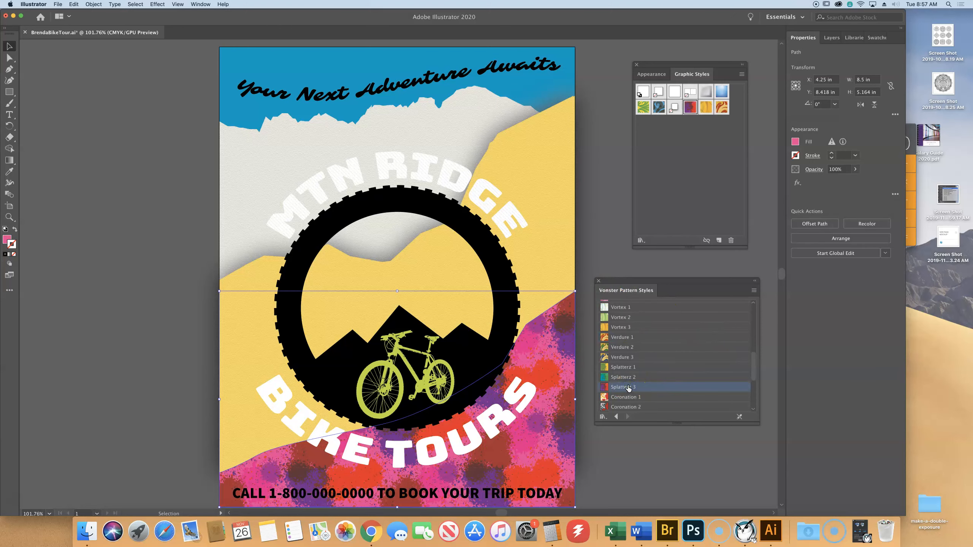
click(599, 282)
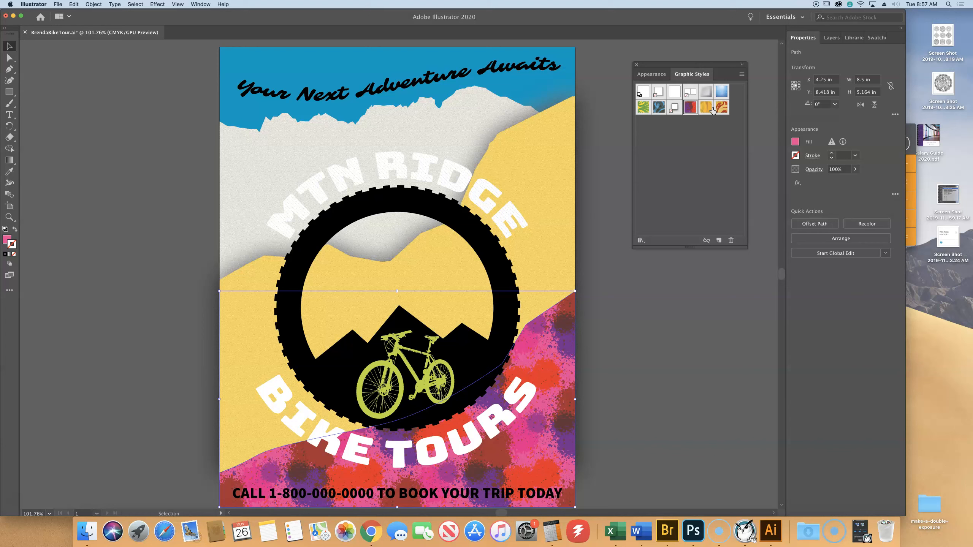
- Examine the stroke, fill and opacity attributes that make up the foreground mountain's Splatterz 3 style
click(643, 72)
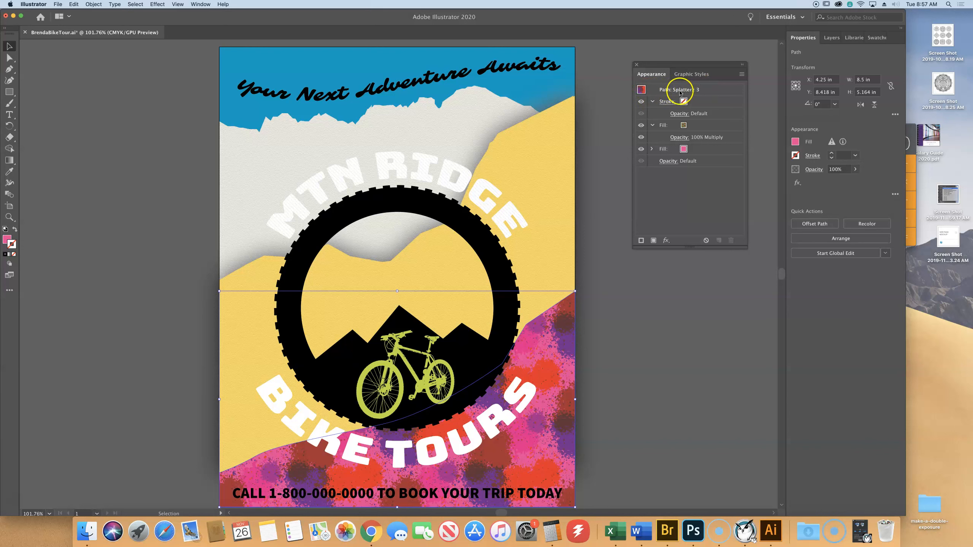
key(space)
click(723, 124)
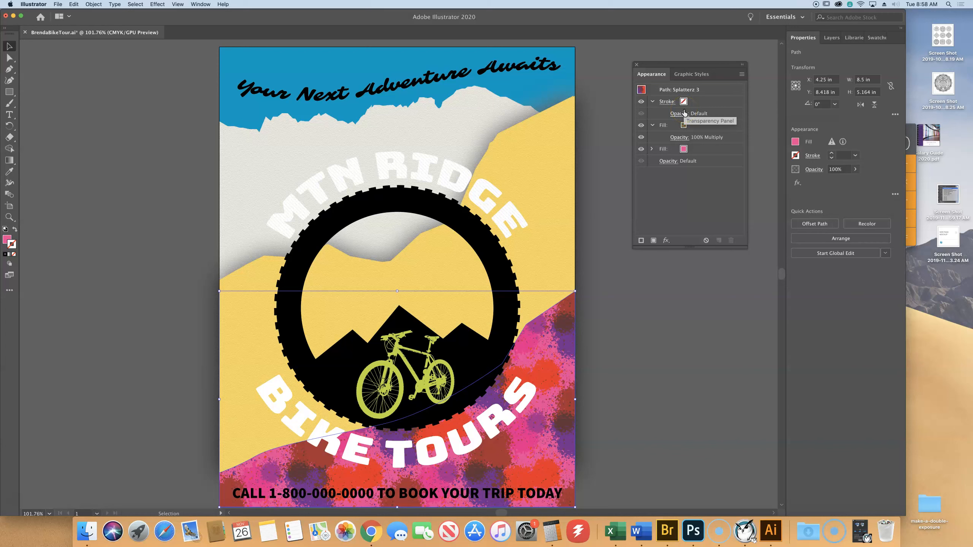
- Preview other graphic styles on the foreground mountain without applying them, including Verdure 1, Pompadour_GS, Round Corners 2 pt and Foliage_GS
click(689, 75)
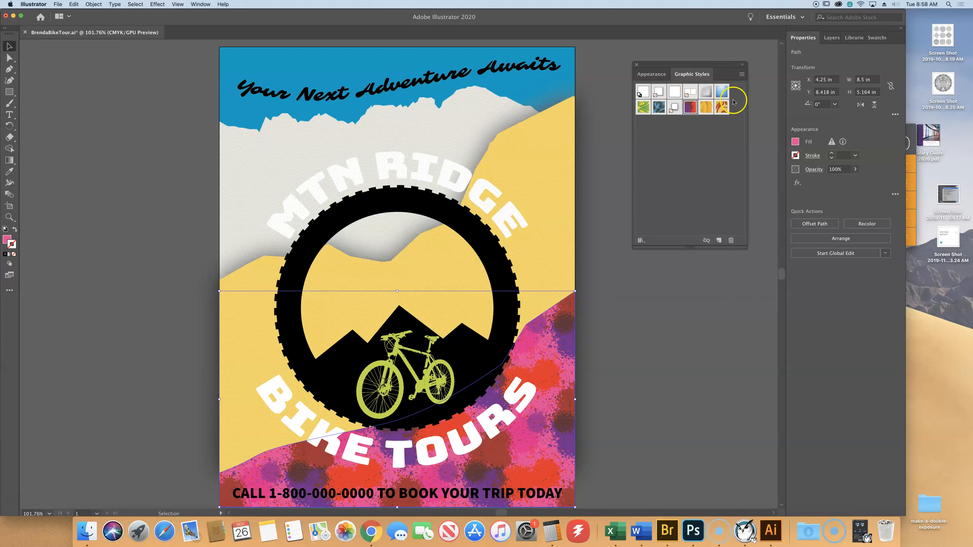
right_click(723, 108)
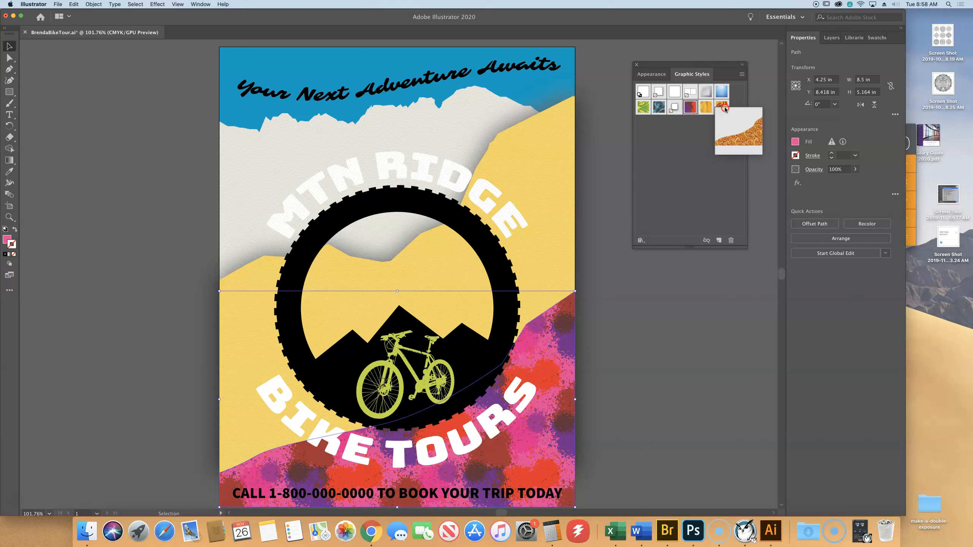
mouse_move(706, 107)
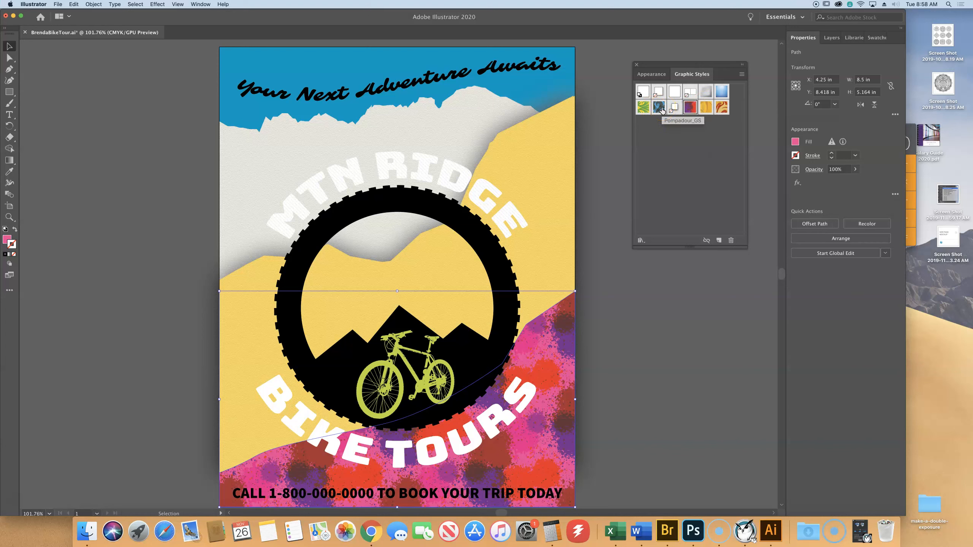
right_click(661, 110)
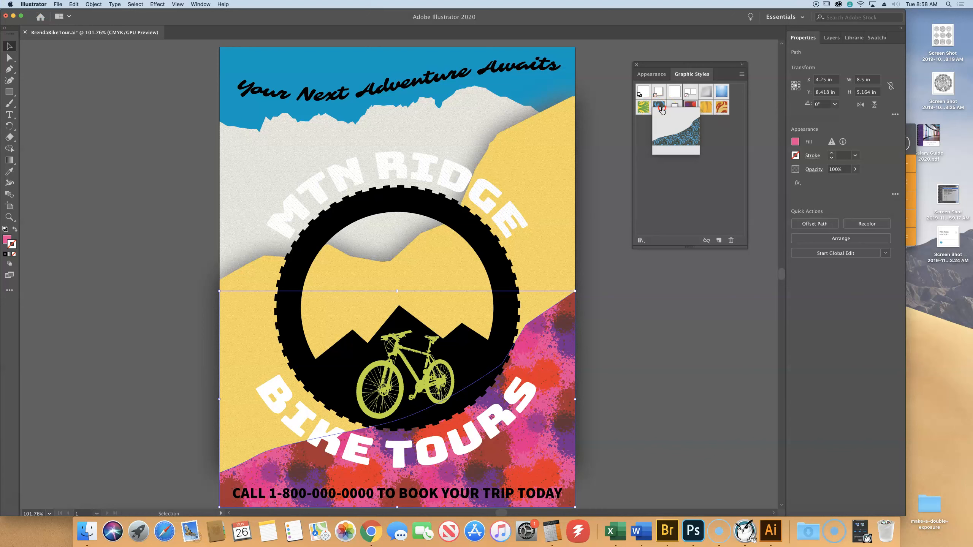
right_click(675, 93)
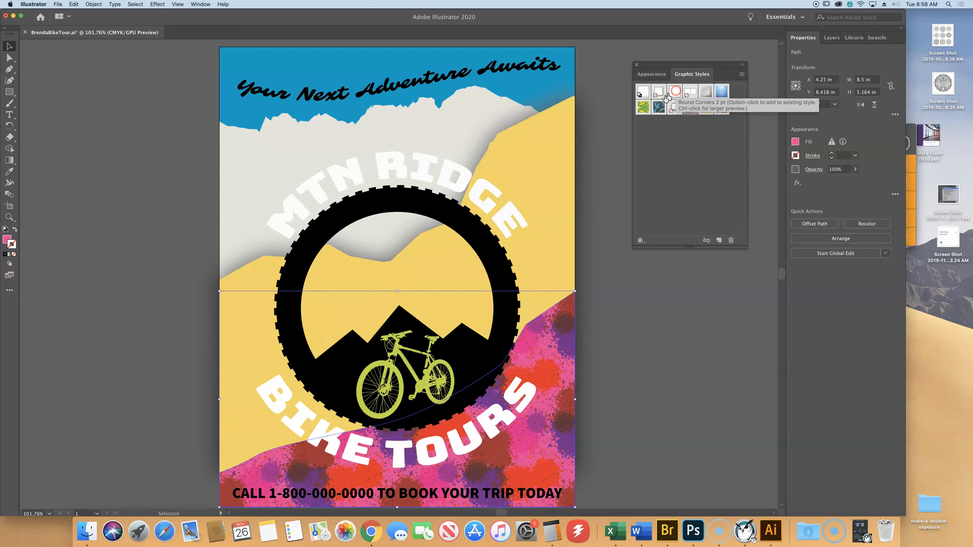
right_click(645, 110)
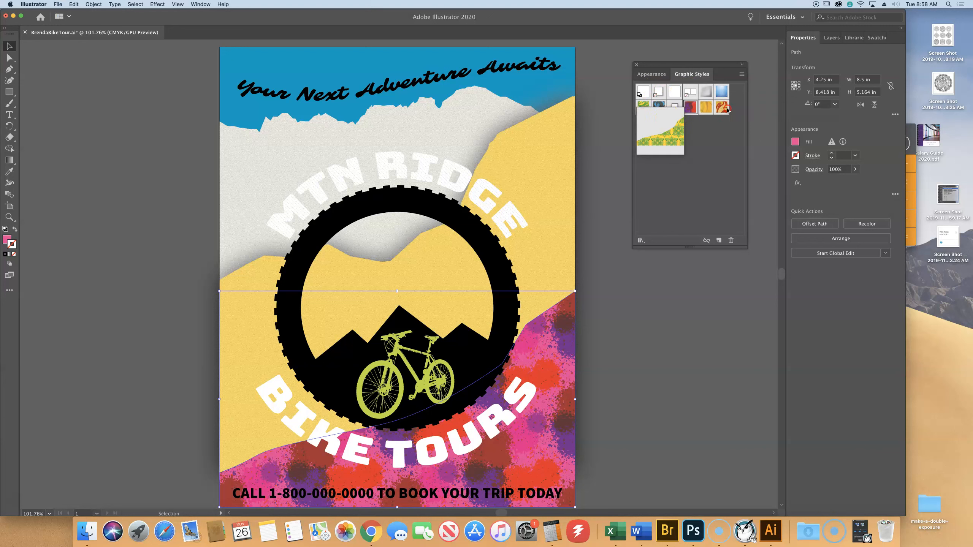
right_click(722, 94)
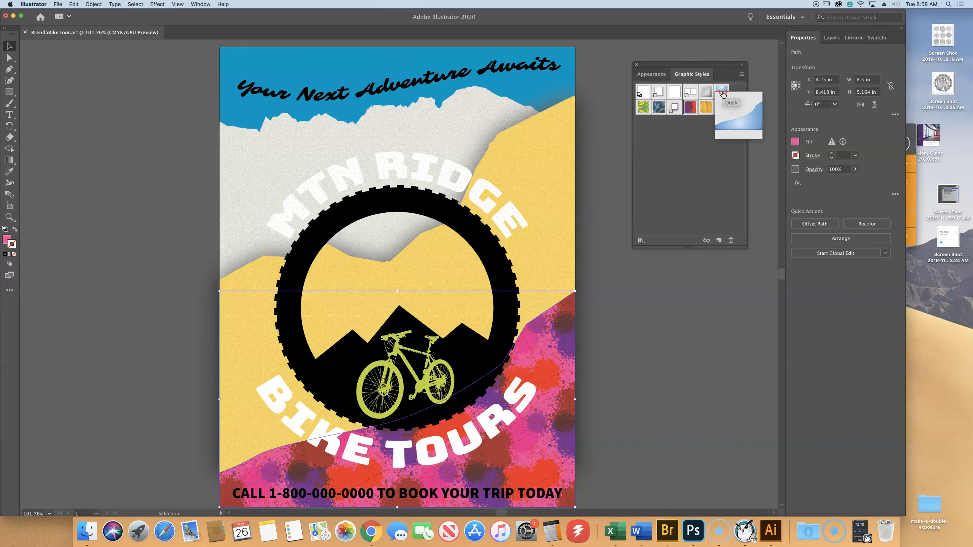
- Create a new graphic style from the yellow middle mountain's appearance and name it Mountain
click(678, 195)
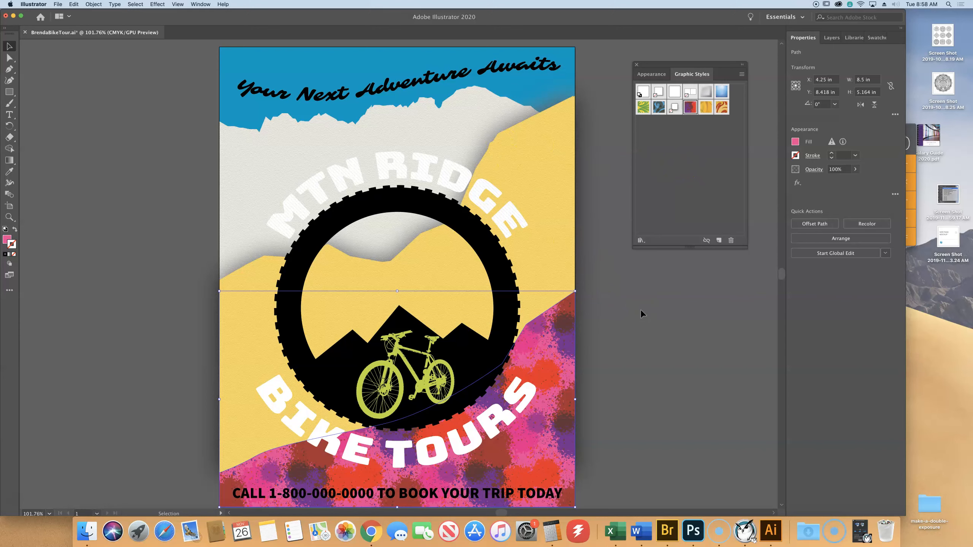
click(559, 201)
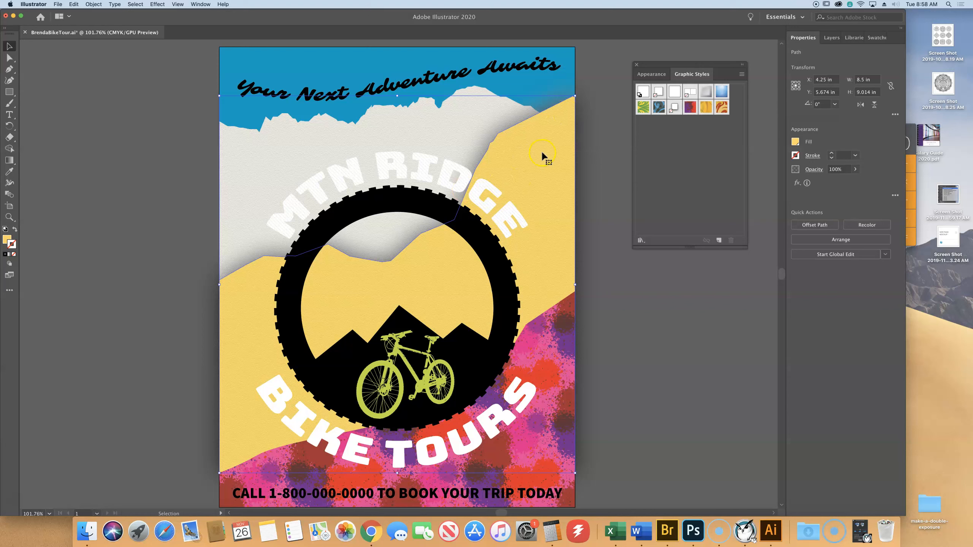
click(719, 242)
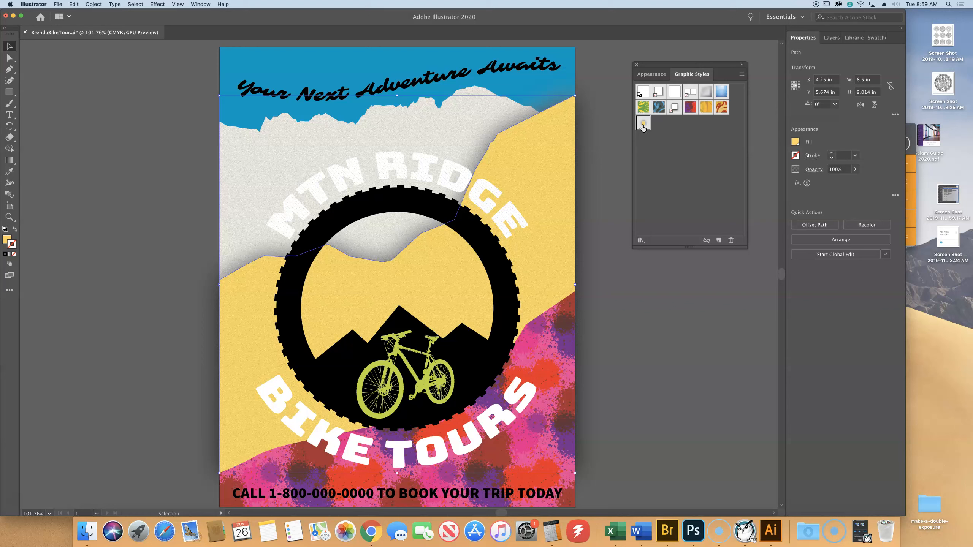
click(643, 123)
double_click(644, 123)
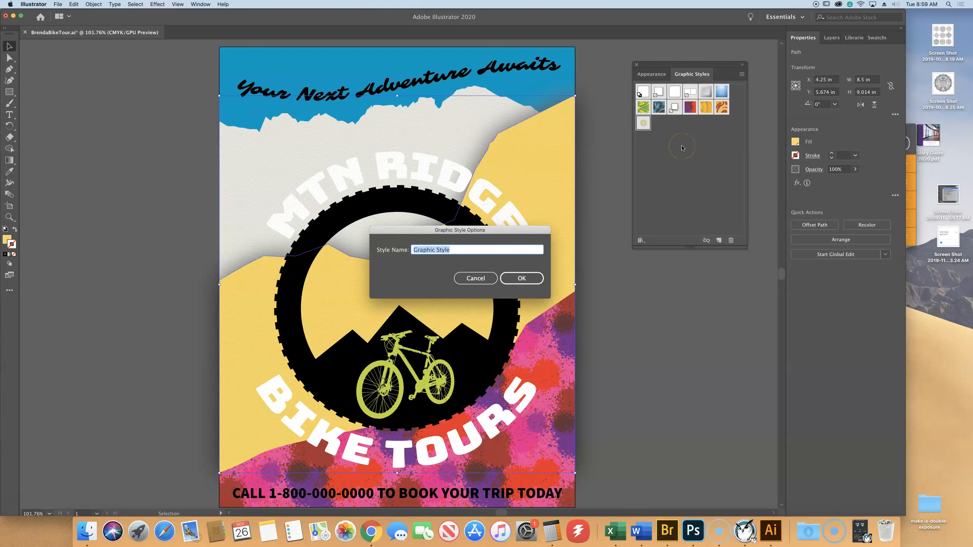
text(Mountain)
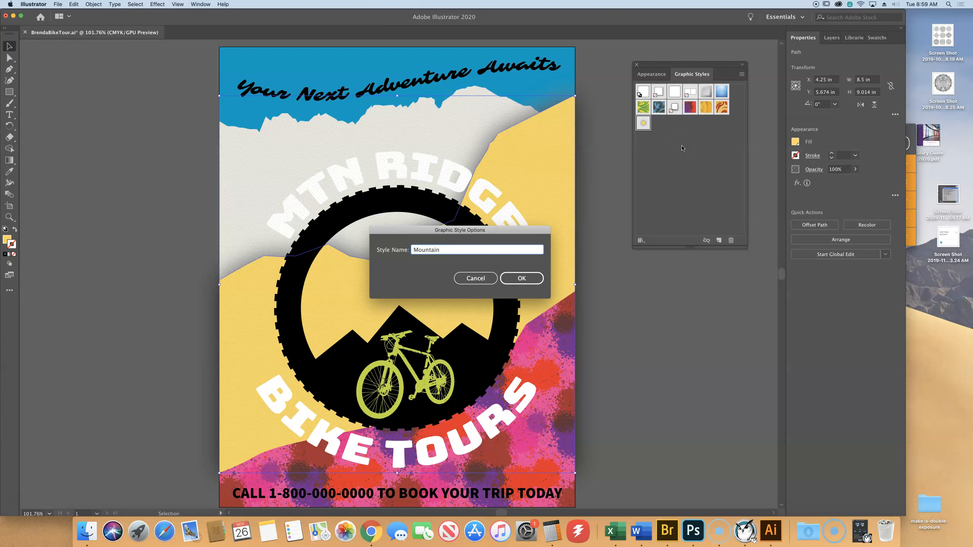
click(524, 280)
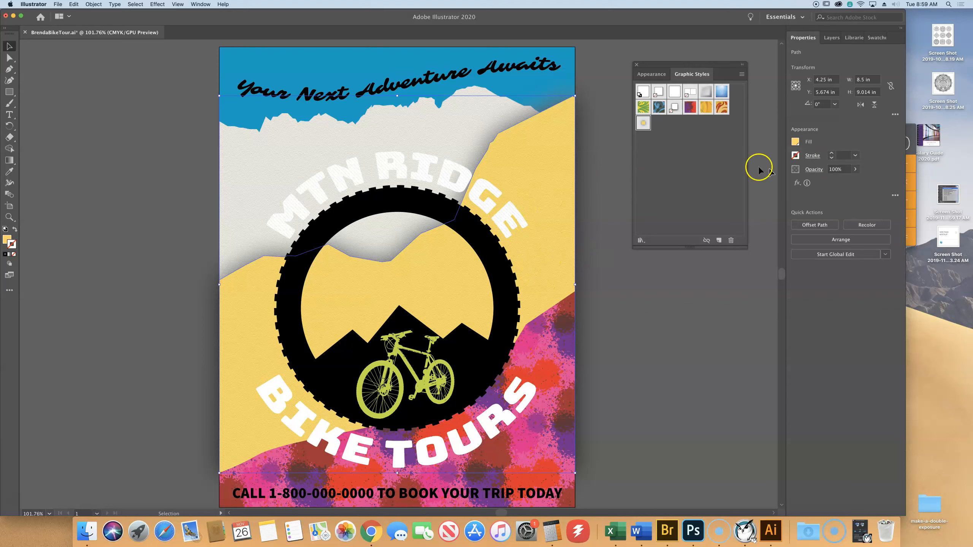
- Apply the Mountain graphic style to the Splatterz 3 foreground mountain and save the poster
click(649, 75)
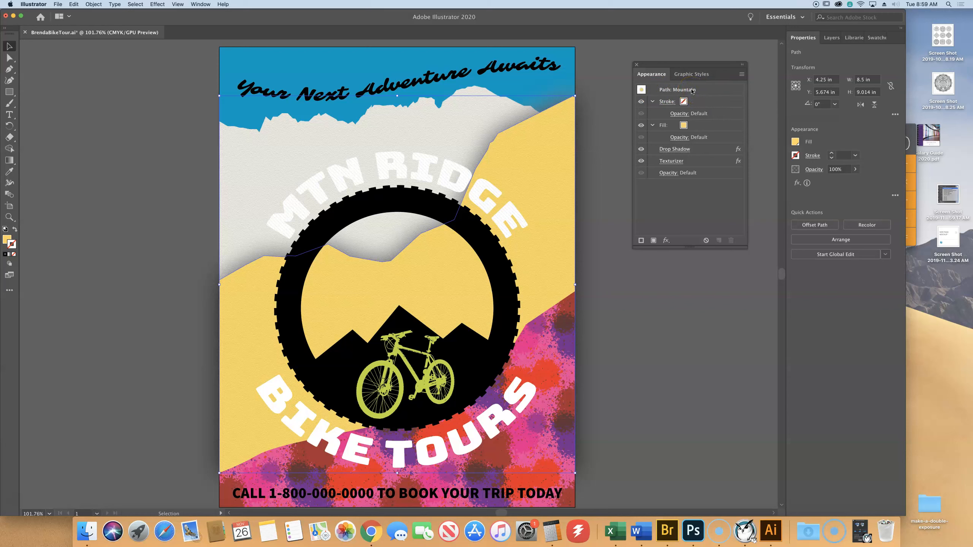
click(548, 372)
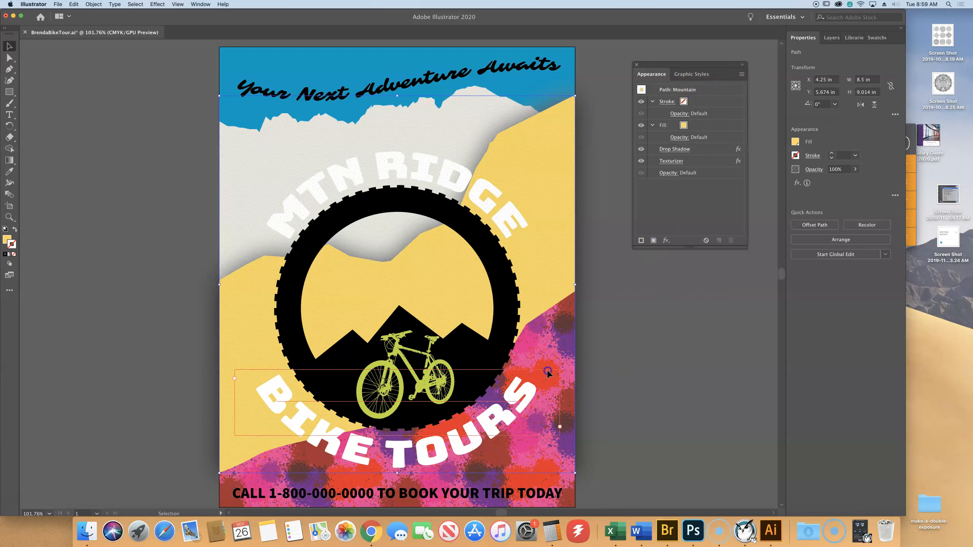
click(559, 334)
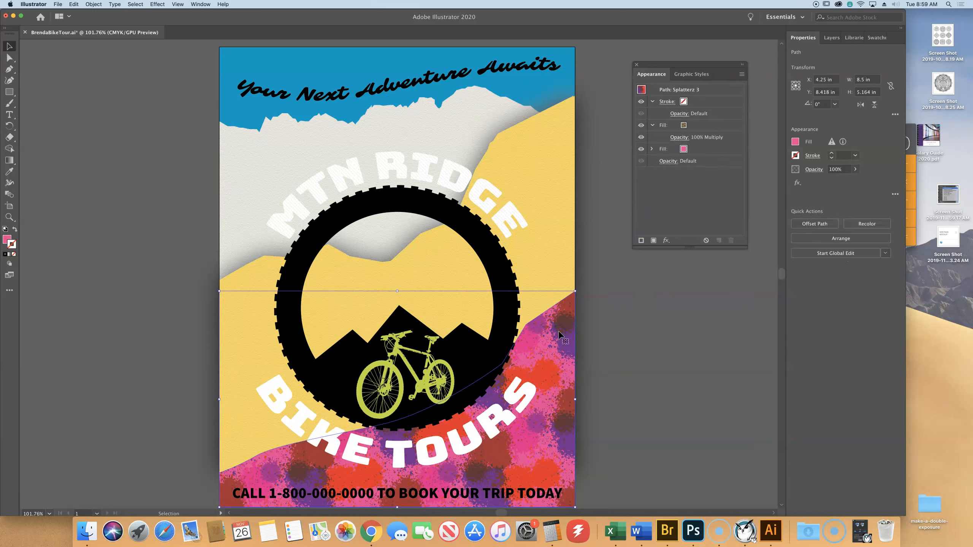
click(683, 73)
click(642, 123)
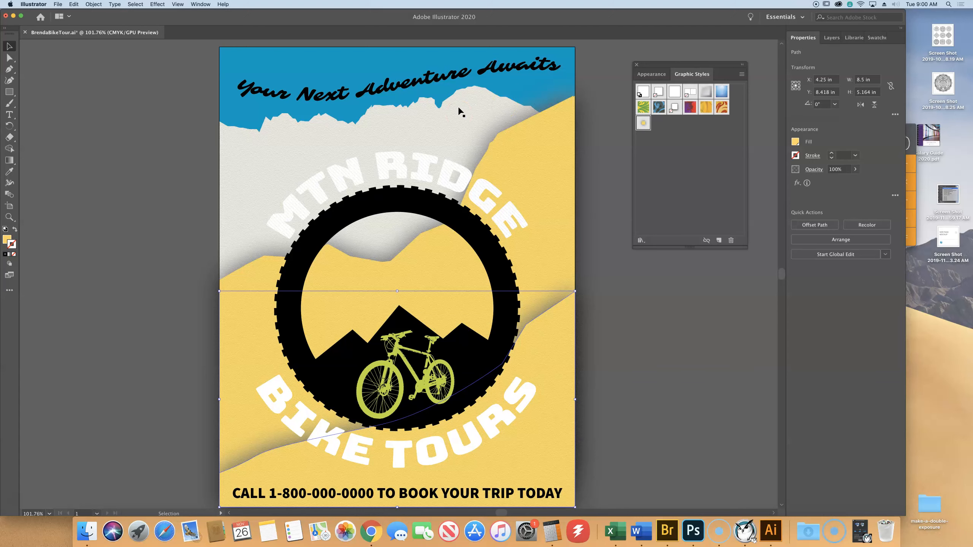
click(58, 4)
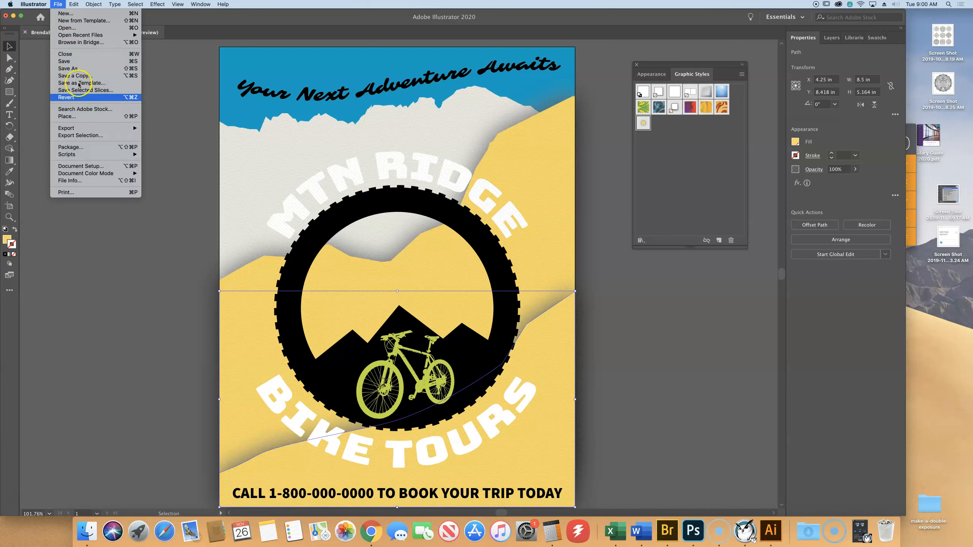
click(76, 62)
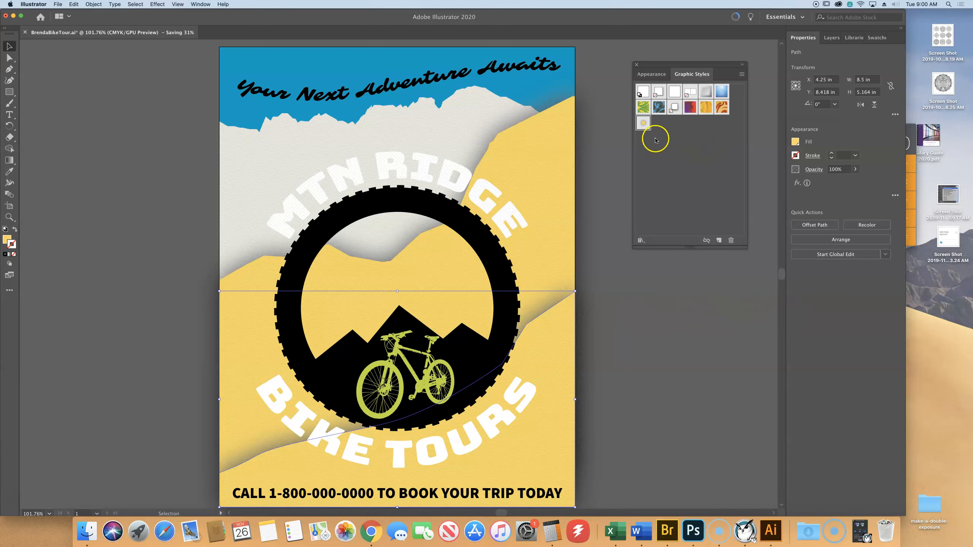
- Change the foreground mountain's fill to the dark gray swatch, keeping its drop shadow and texturizer effects
scroll(605, 326, right, 2)
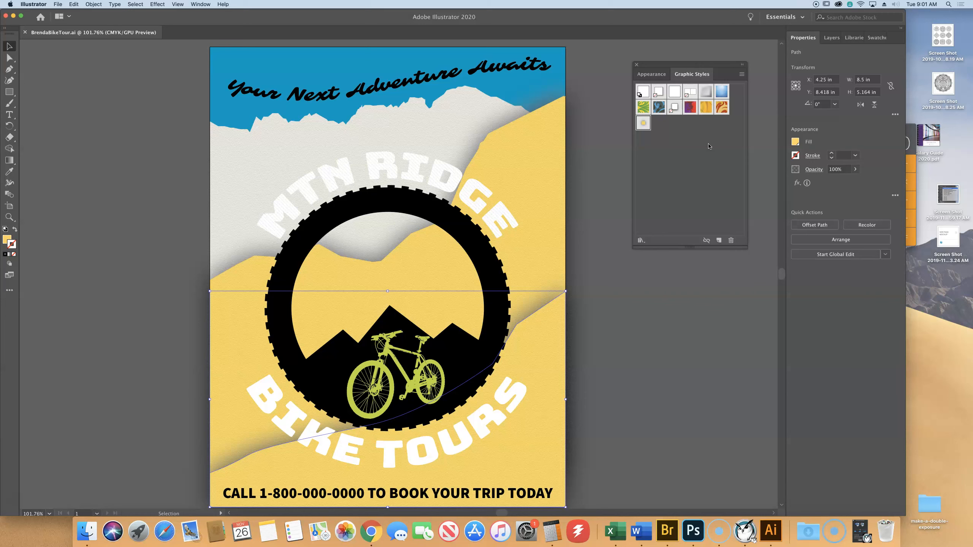
click(674, 131)
click(643, 126)
click(646, 75)
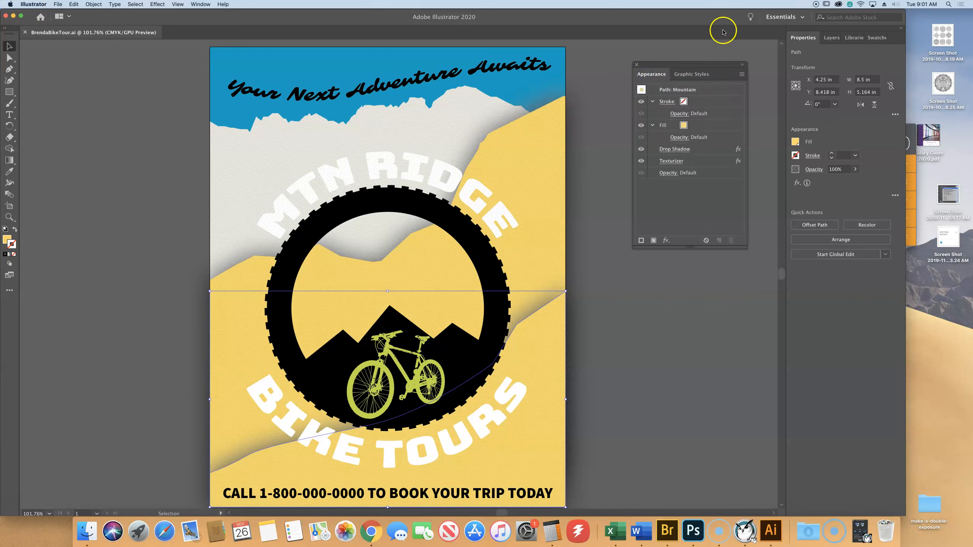
click(685, 127)
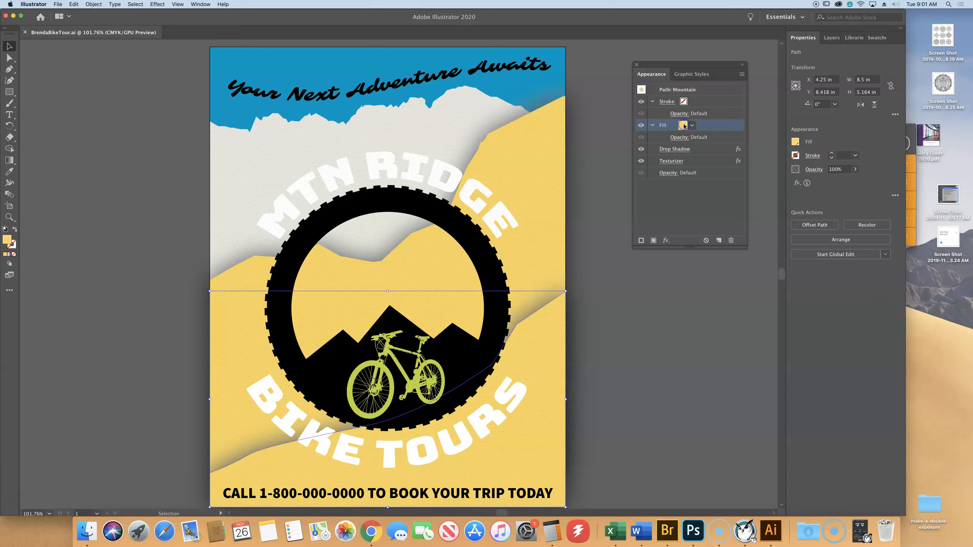
click(683, 125)
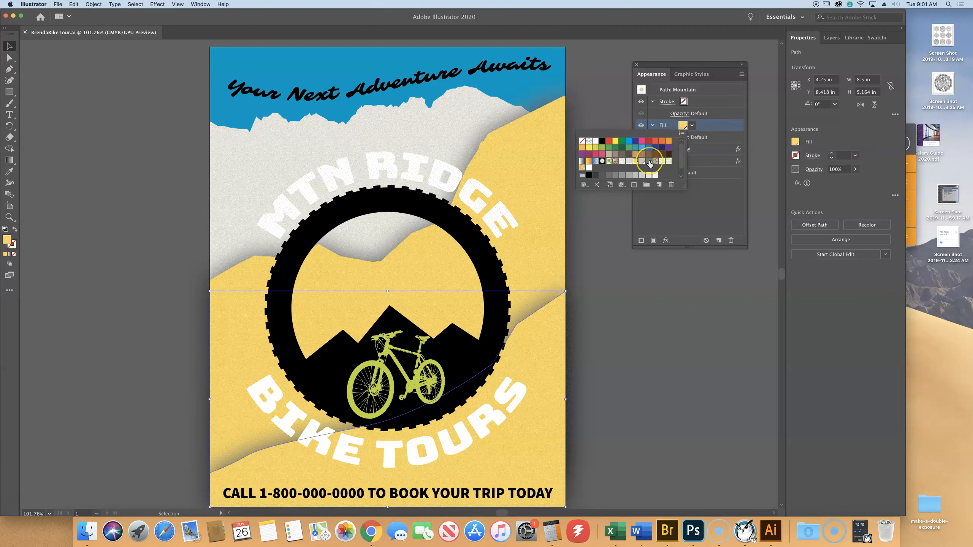
click(649, 163)
click(649, 163)
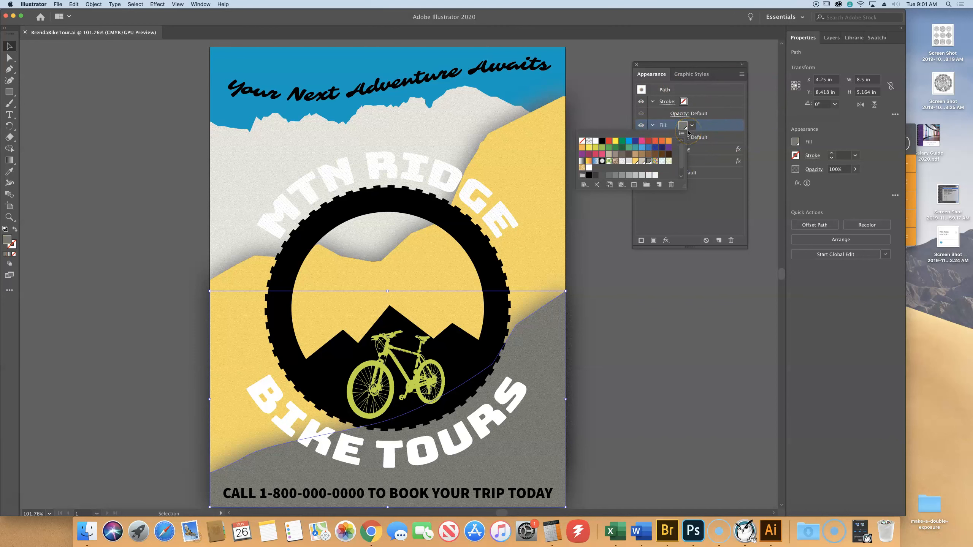
key(Escape)
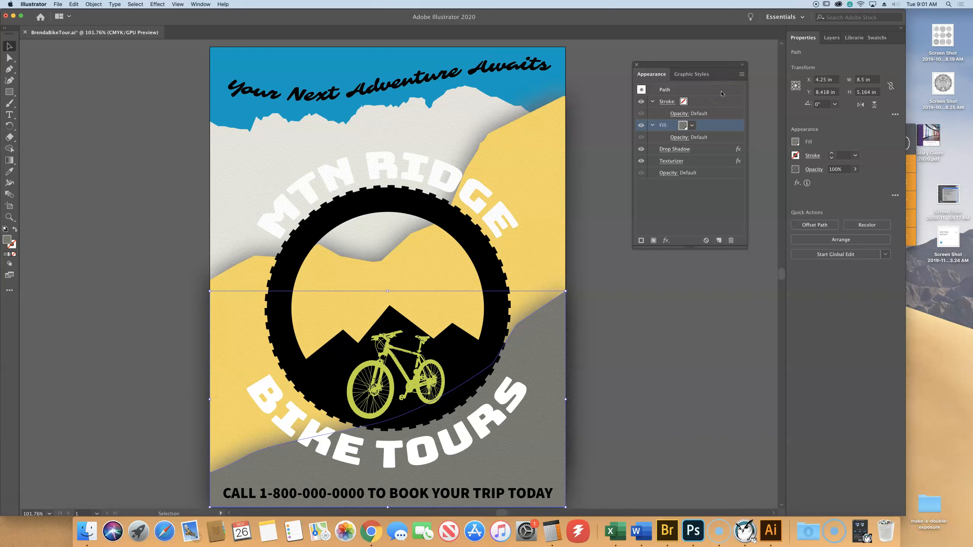
- Add the gray foreground mountain's appearance as a new graphic style, replace the Mountain style with it, and deselect the artwork
click(691, 76)
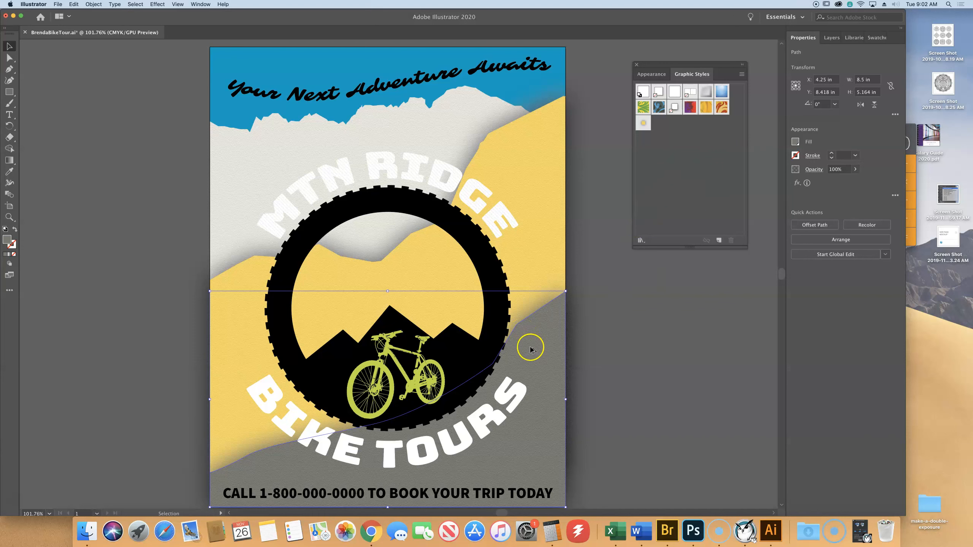
mouse_move(539, 347)
mouse_down()
mouse_move(700, 161)
mouse_move(668, 122)
mouse_move(697, 154)
mouse_move(661, 158)
mouse_move(673, 146)
mouse_move(671, 162)
mouse_move(666, 131)
mouse_move(668, 149)
mouse_move(685, 144)
mouse_move(683, 121)
mouse_move(661, 117)
mouse_move(710, 123)
mouse_move(670, 122)
mouse_move(685, 132)
mouse_move(657, 132)
mouse_move(673, 133)
mouse_move(676, 147)
mouse_up()
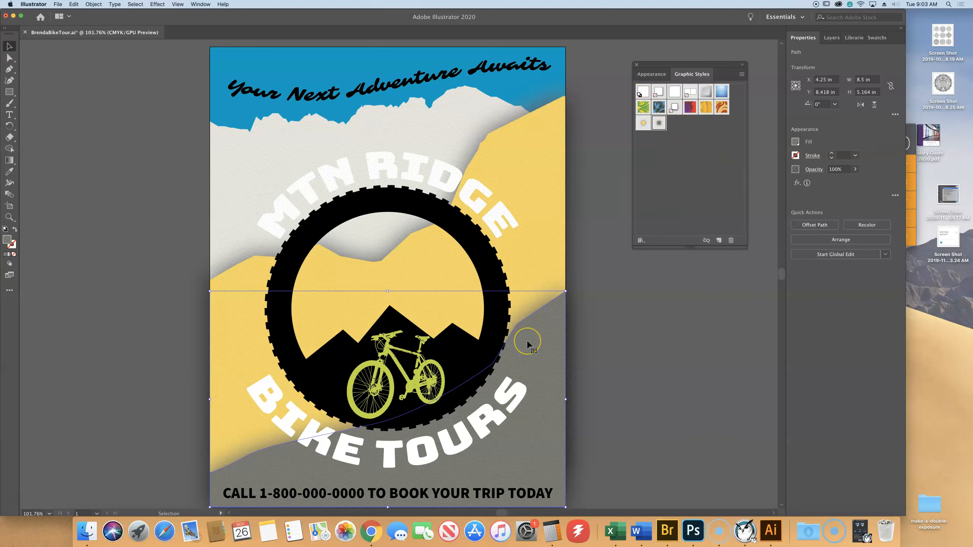
drag(528, 369, 644, 122)
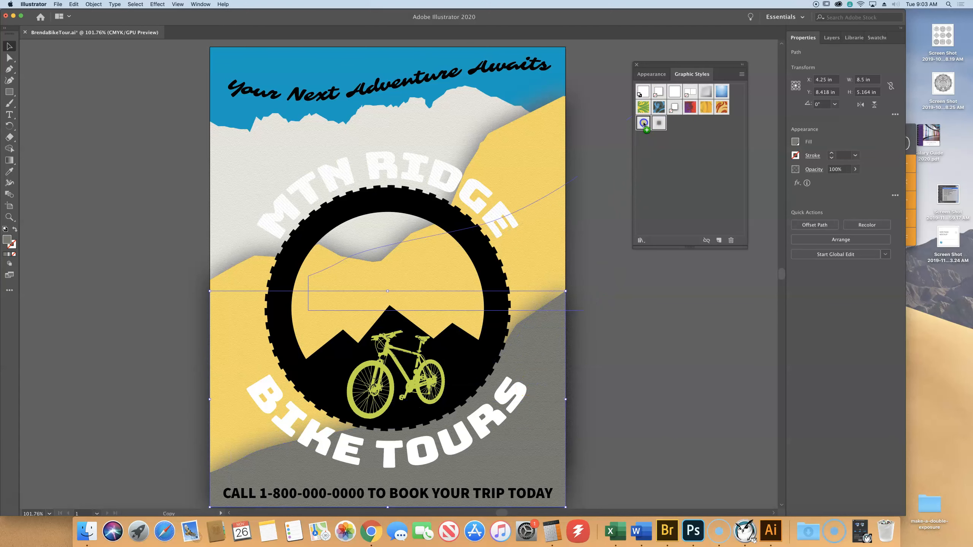
drag(643, 122, 643, 123)
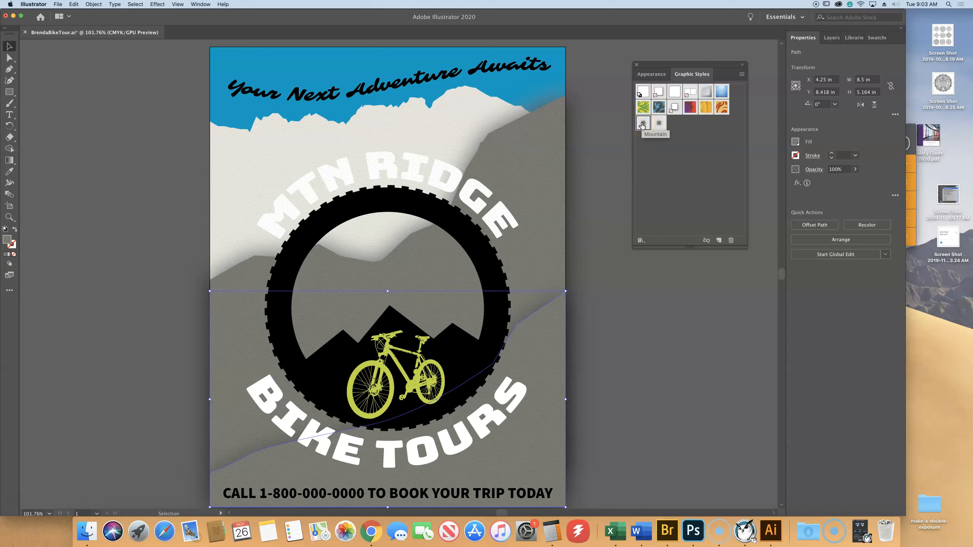
click(666, 123)
click(635, 126)
click(723, 163)
click(693, 305)
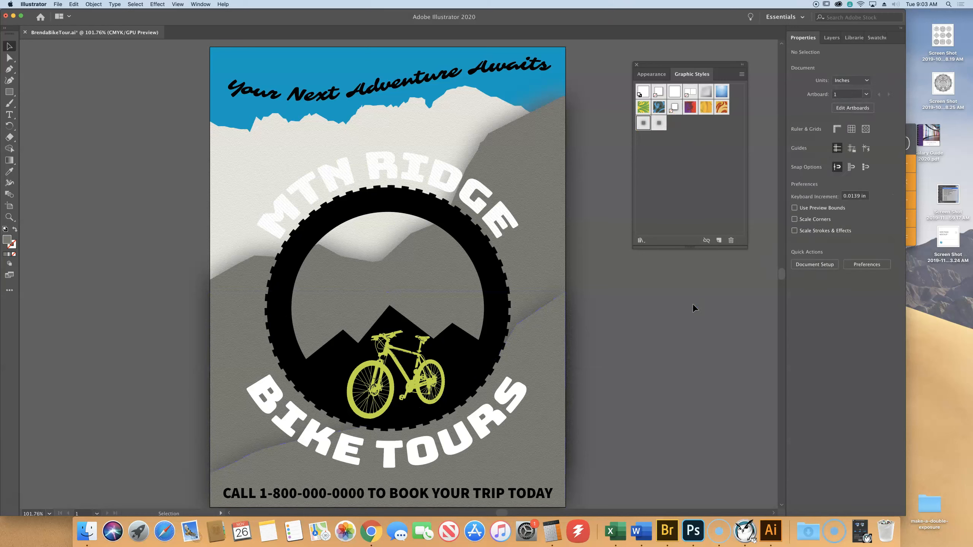
click(708, 221)
- Change the middle mountain's fill to the light beige-gray swatch and save the poster
click(652, 74)
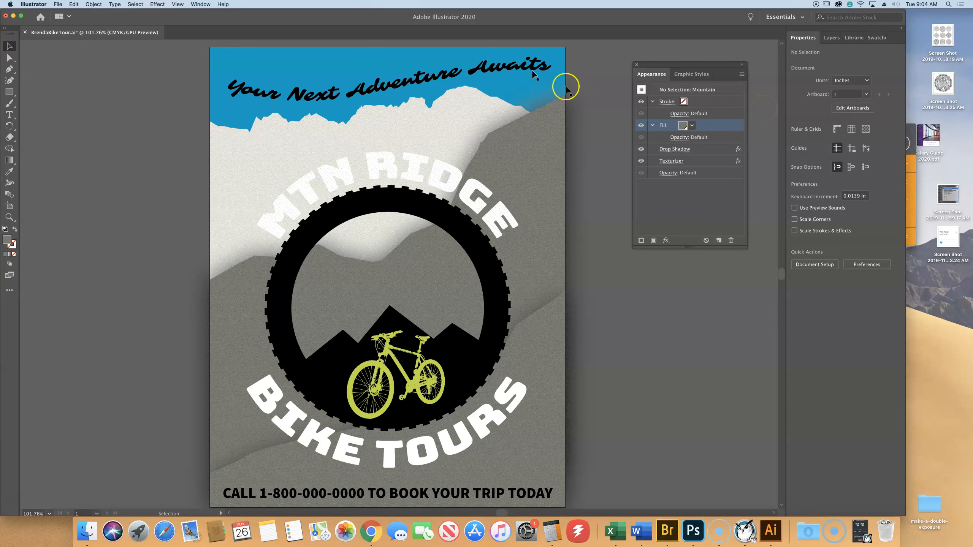
click(274, 144)
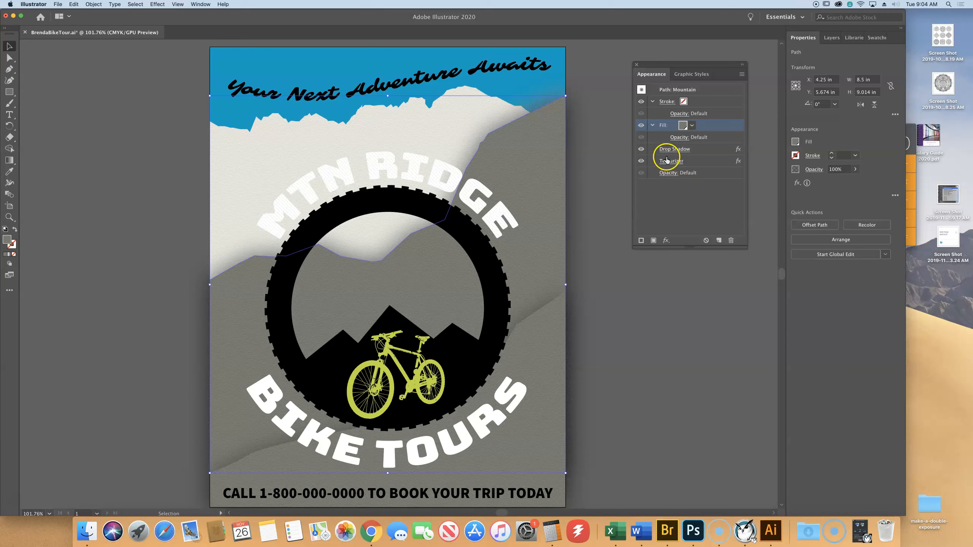
click(683, 126)
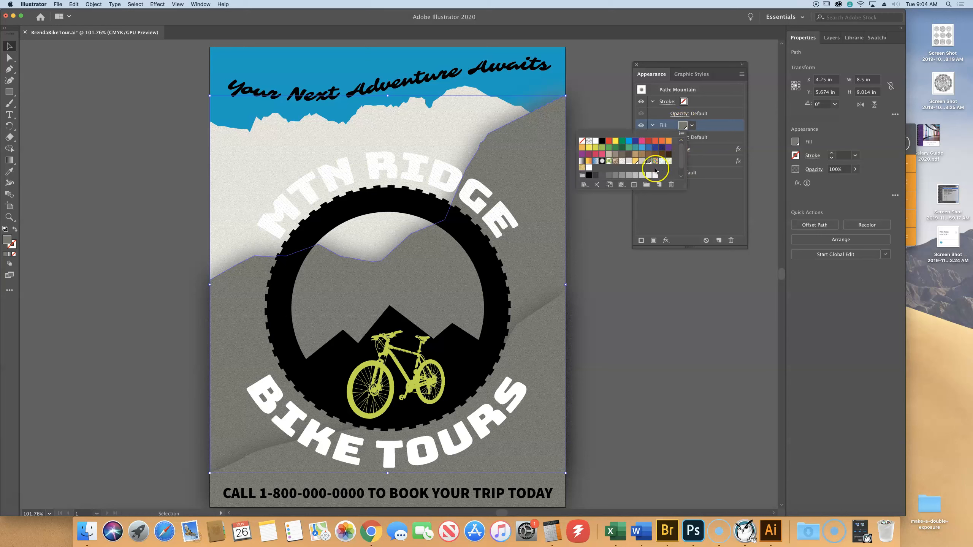
click(642, 162)
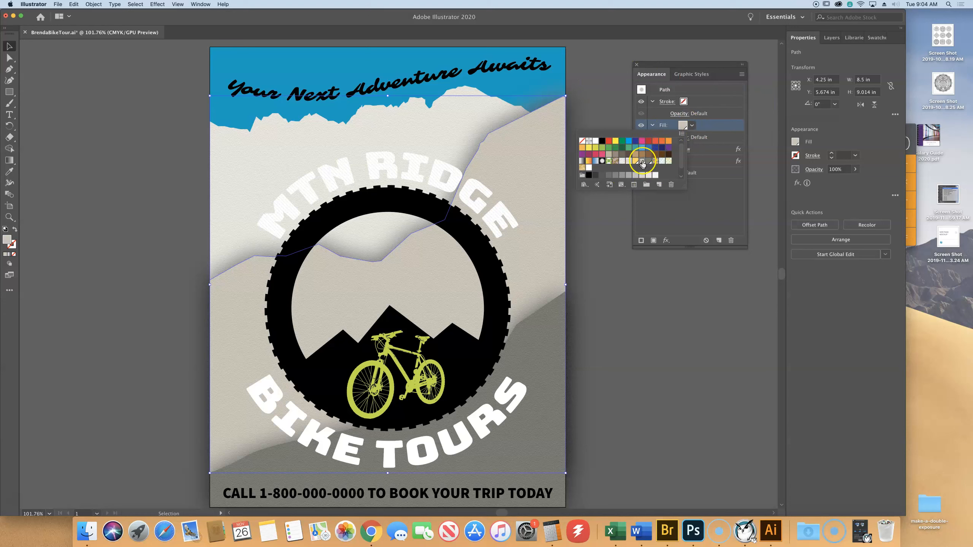
click(642, 163)
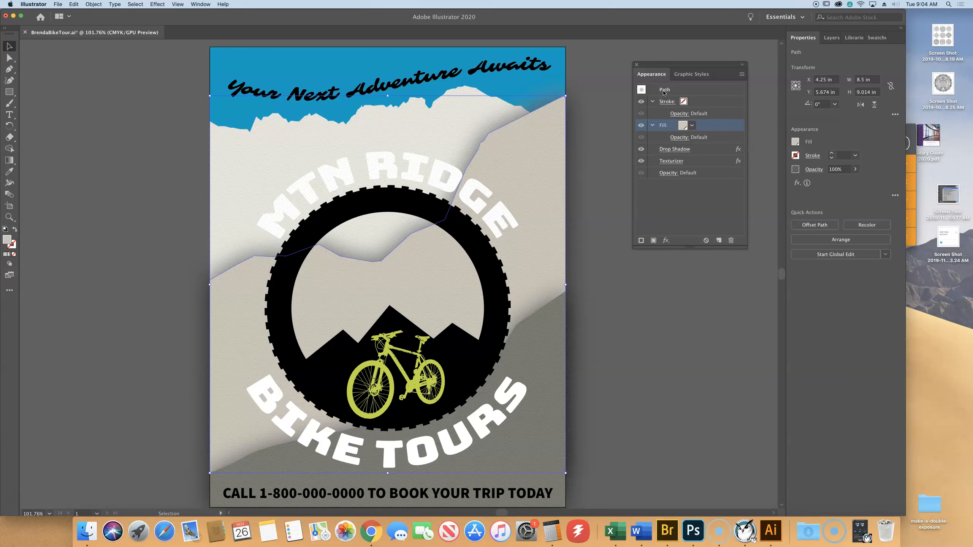
click(700, 379)
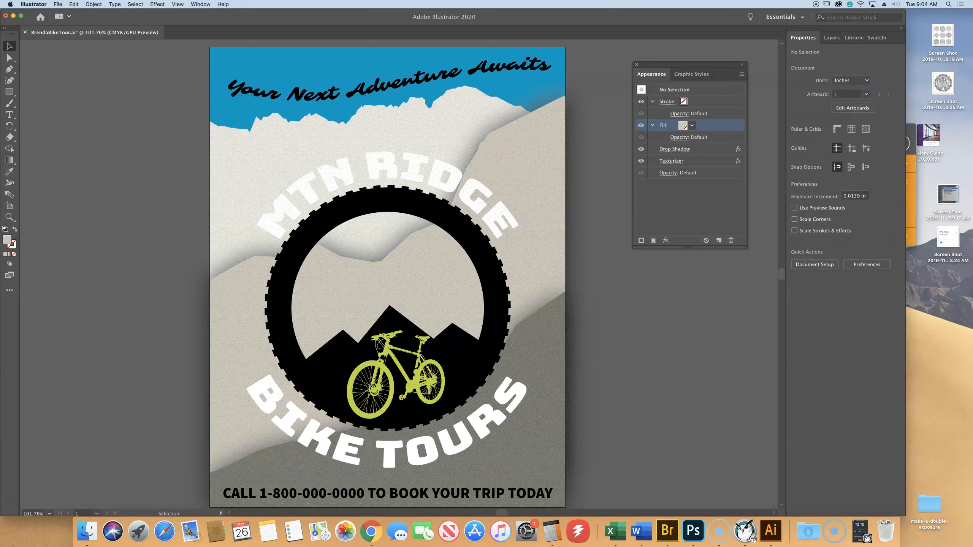
click(58, 4)
click(92, 62)
click(92, 62)
- Hide and show the Block Text layer to check which artwork it contains
click(831, 38)
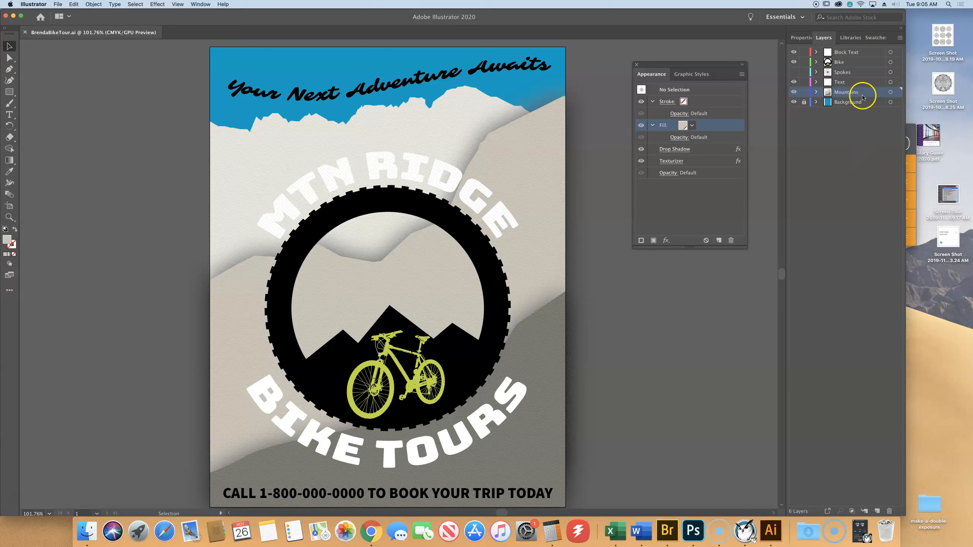
click(792, 53)
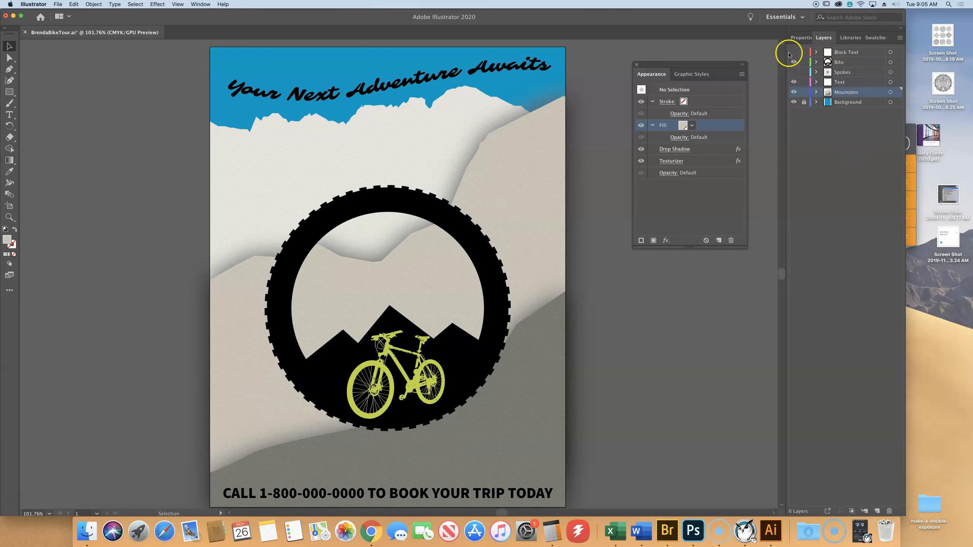
click(794, 53)
- Target the whole Block Text layer and apply the drop shadow graphic style to it
click(890, 52)
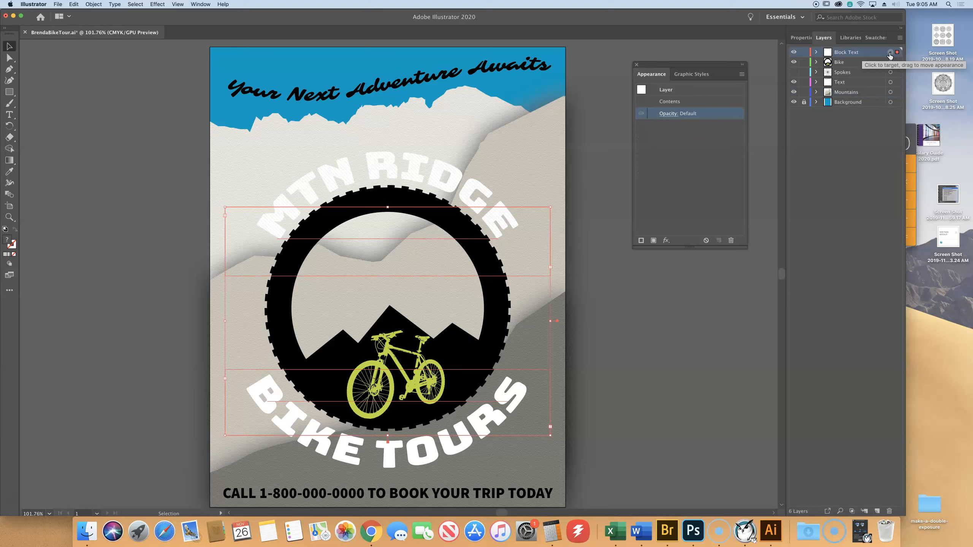
click(890, 53)
click(889, 53)
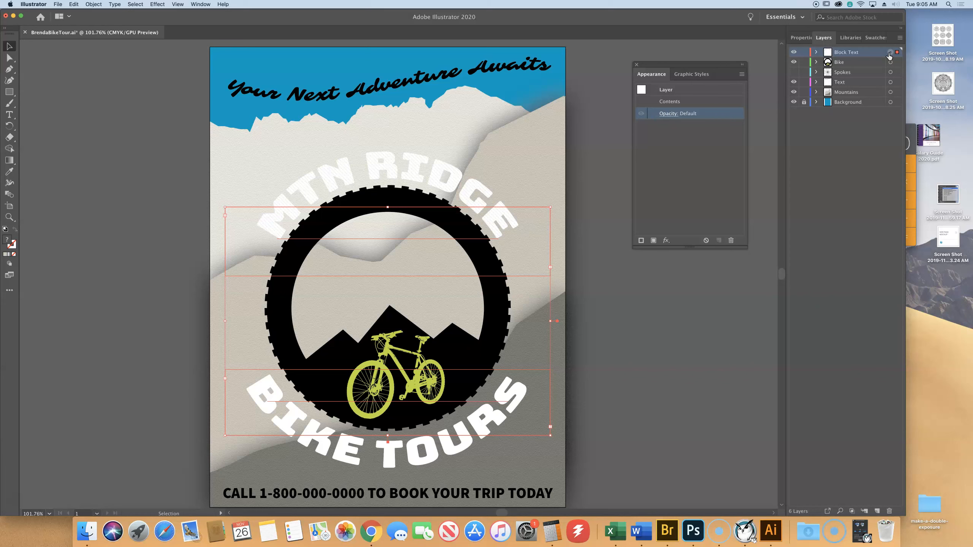
click(698, 74)
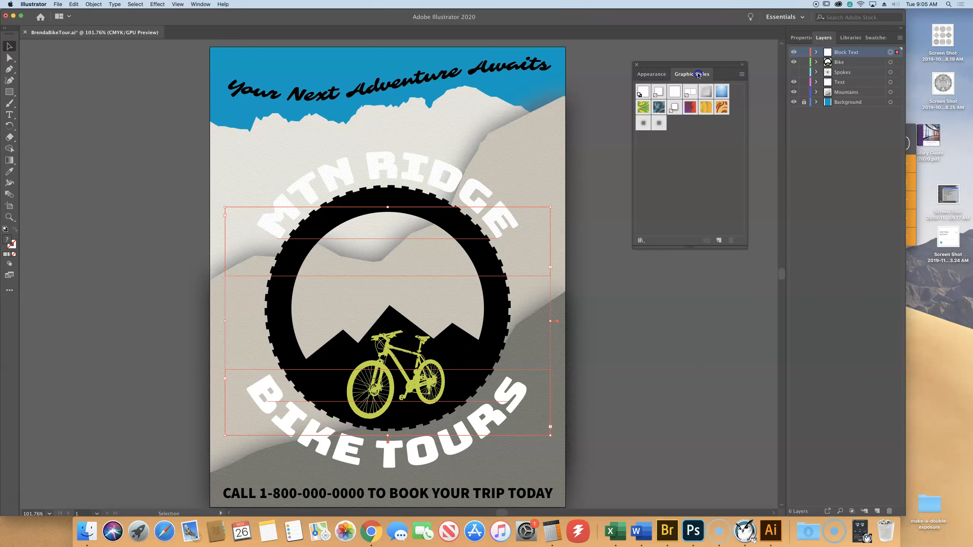
click(674, 108)
click(674, 109)
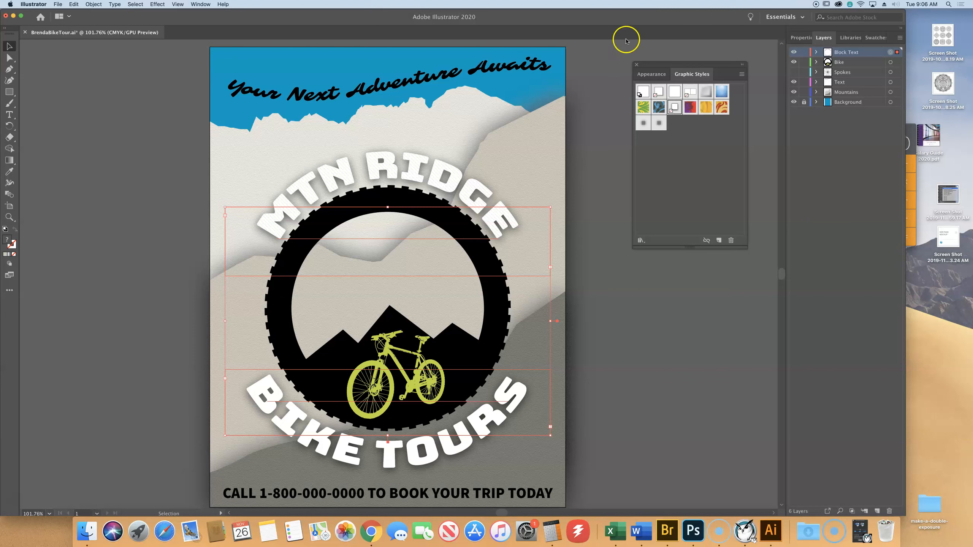
- Review the Block Text layer's appearance attributes and deselect the artwork
click(651, 74)
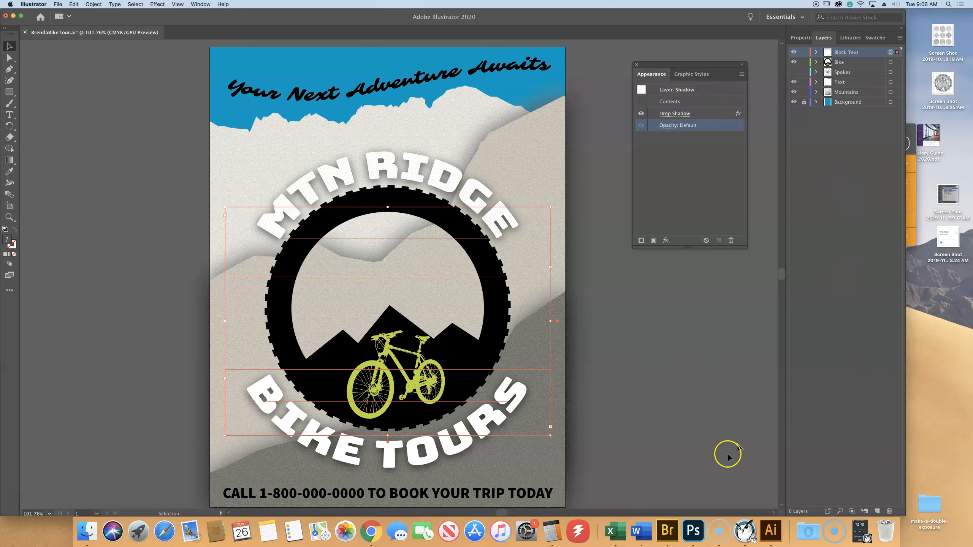
click(639, 387)
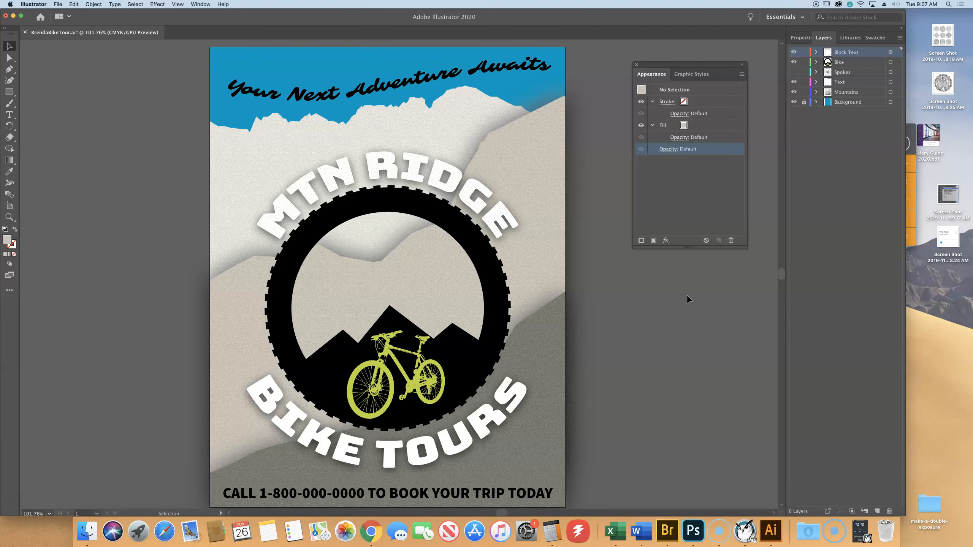
scroll(493, 380, right, 1)
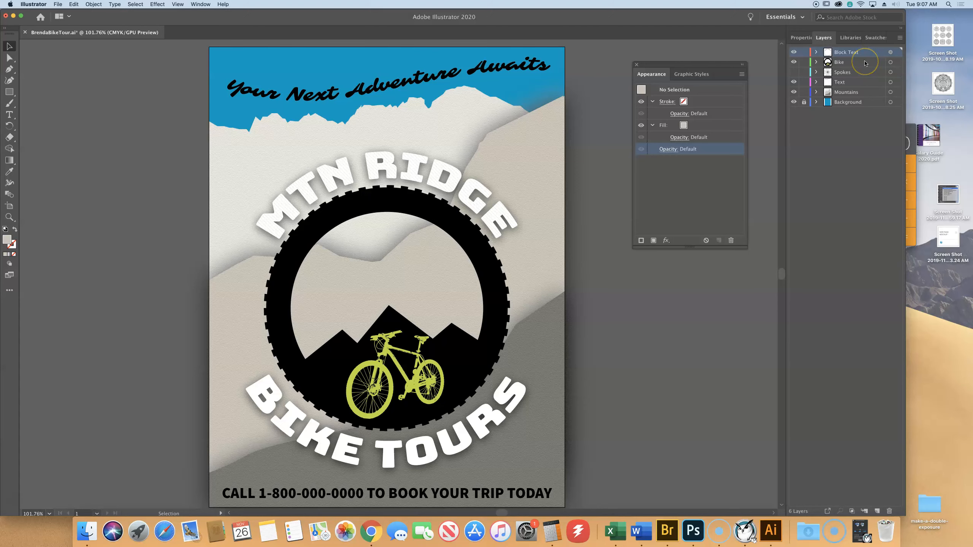
- Show the hidden Spokes layer, make it the active layer, and select the wheel spokes group
click(793, 73)
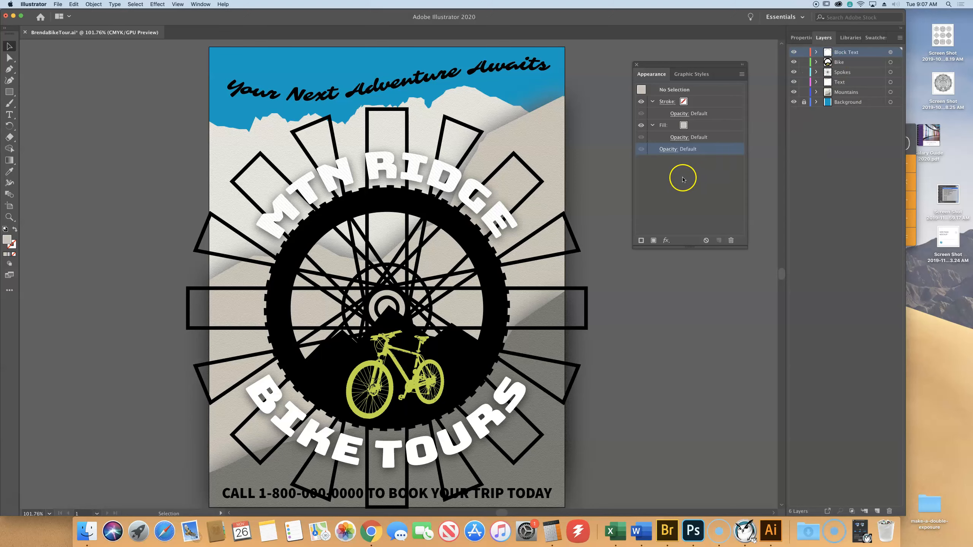
click(846, 72)
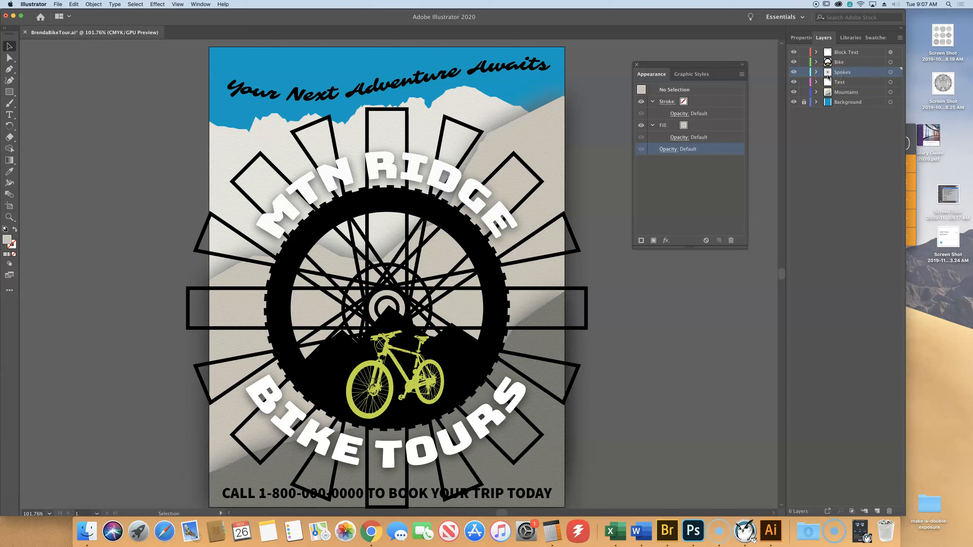
click(330, 119)
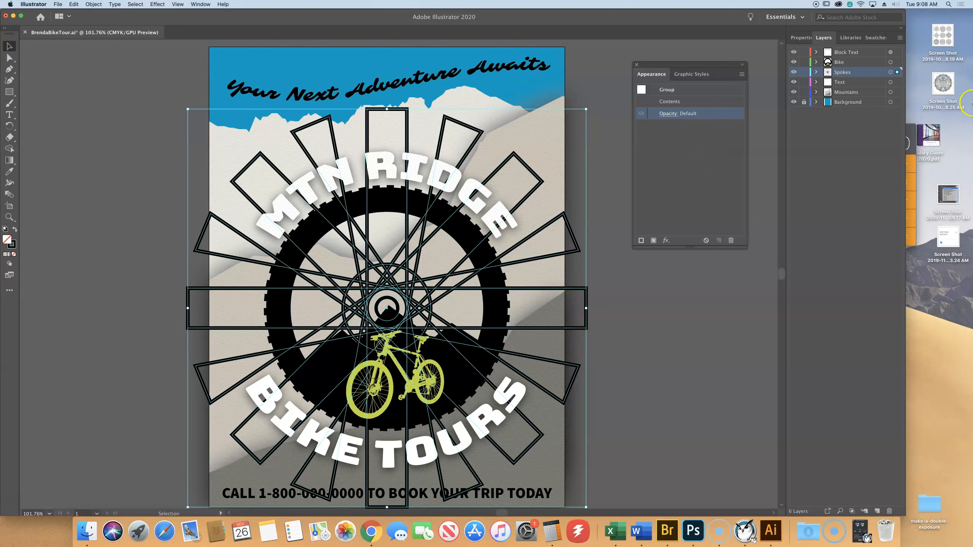
- Turn on Scale Strokes & Effects in the transform options for the selected spokes group
click(809, 39)
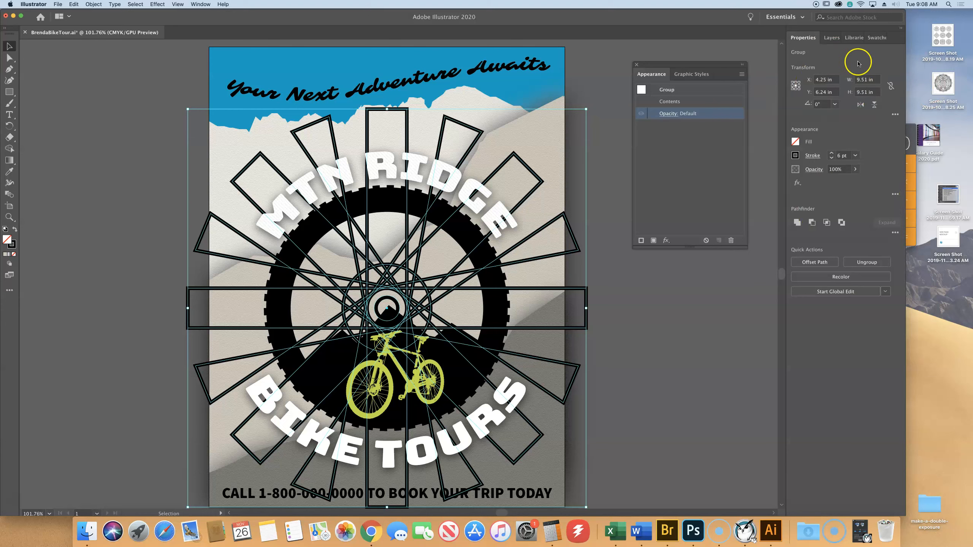
click(895, 115)
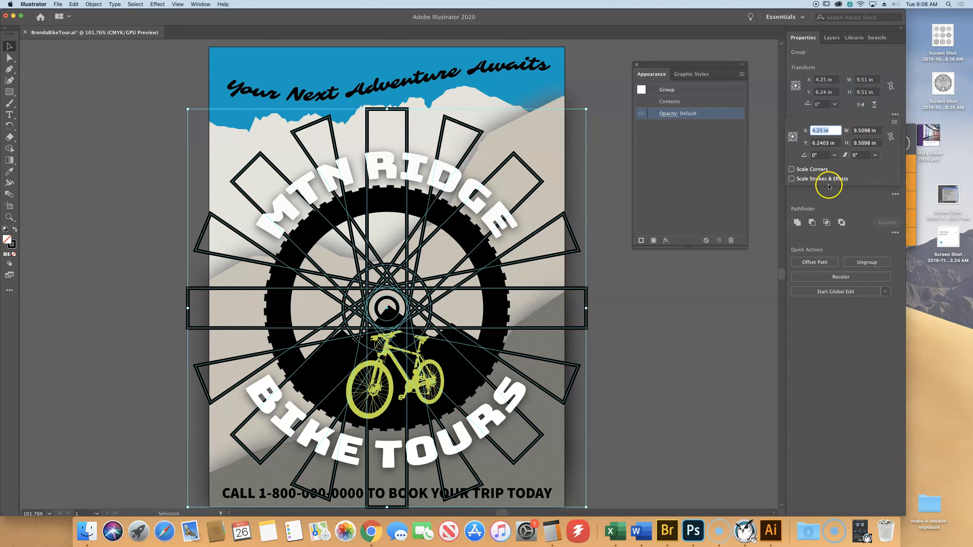
click(791, 179)
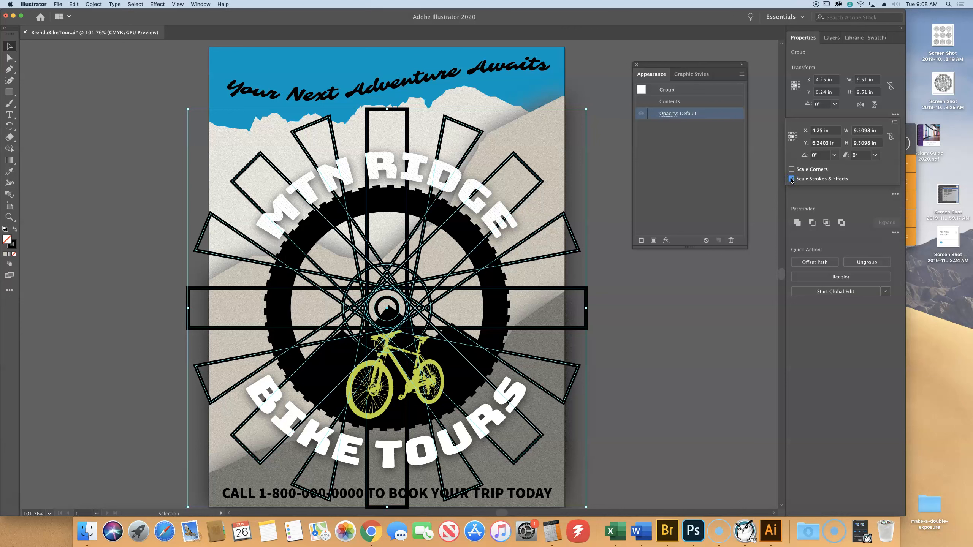
key(Escape)
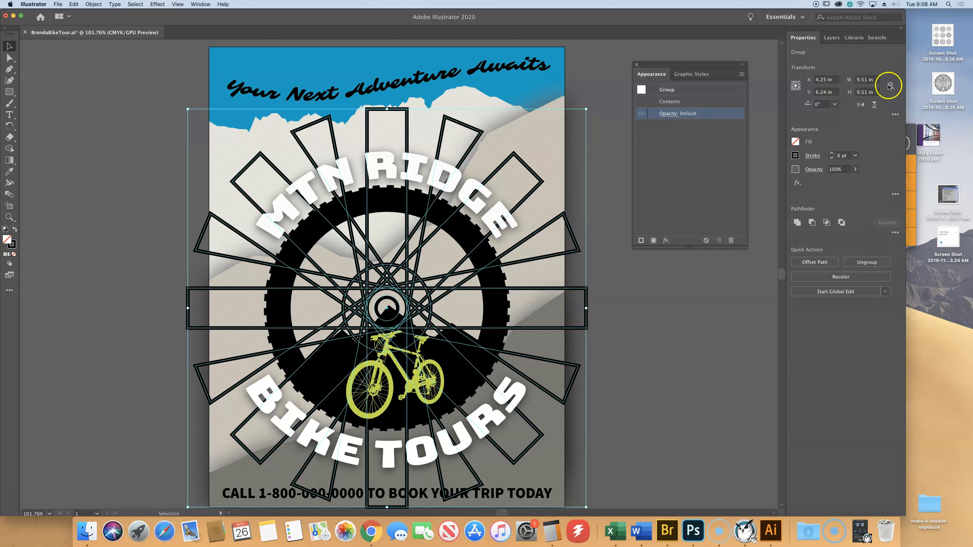
- Scale the spokes group proportionally to a width of 5 in and save the poster
click(890, 86)
double_click(868, 80)
text(5)
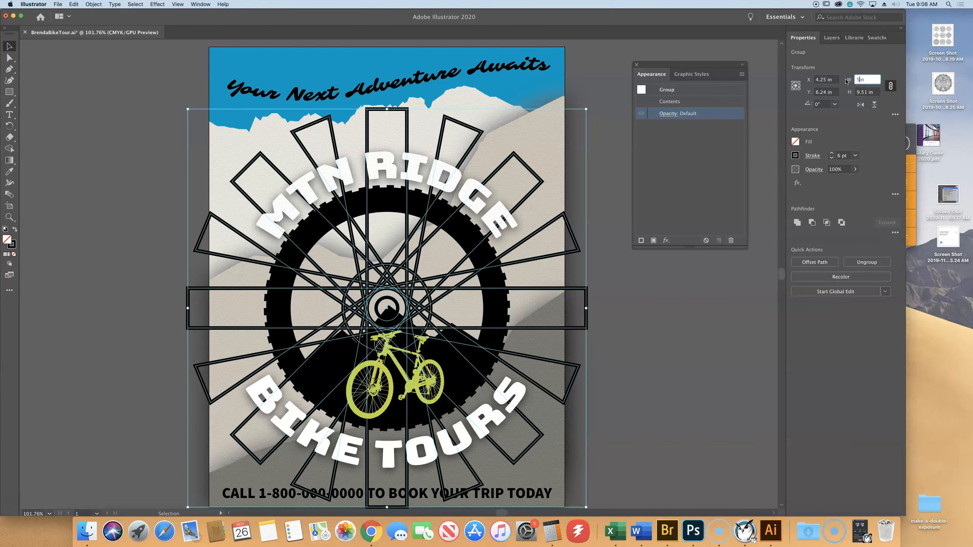
key(Tab)
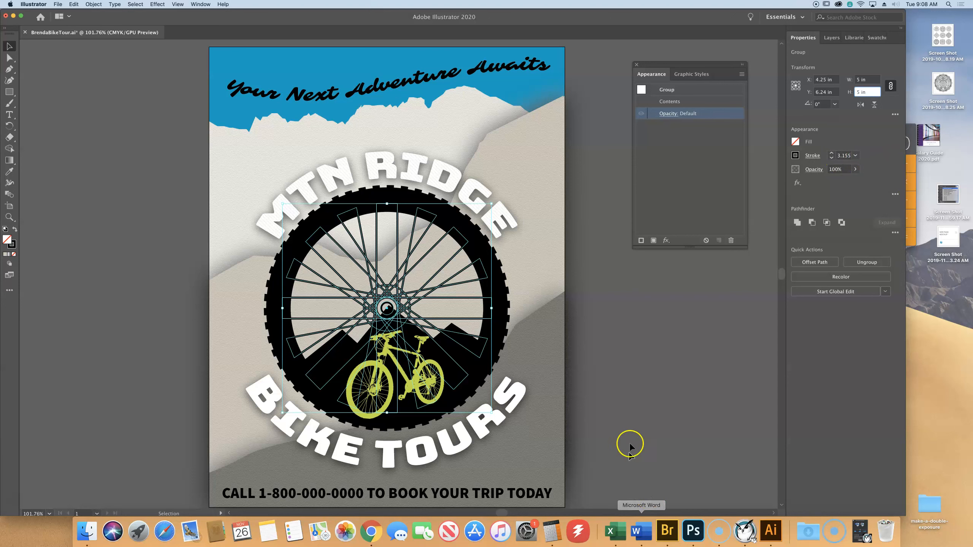
click(710, 291)
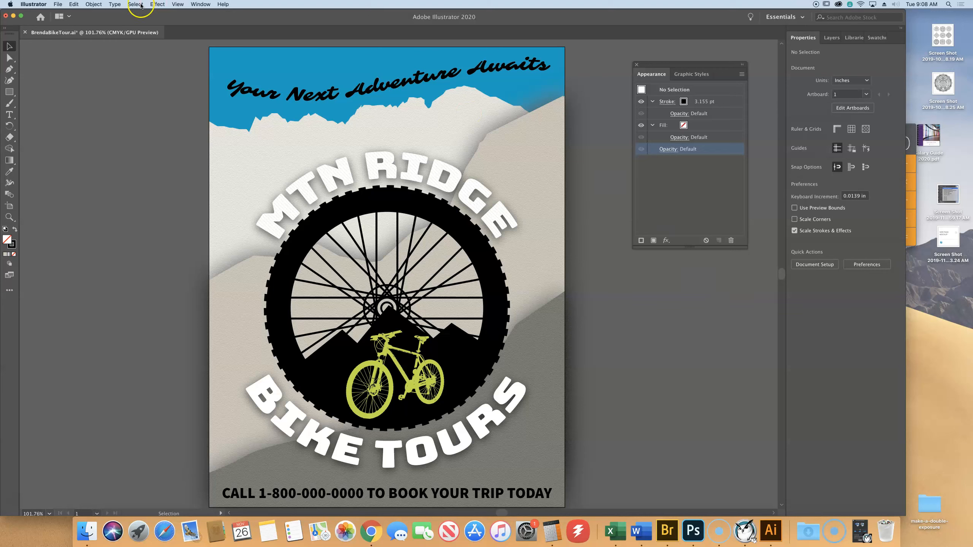
click(50, 5)
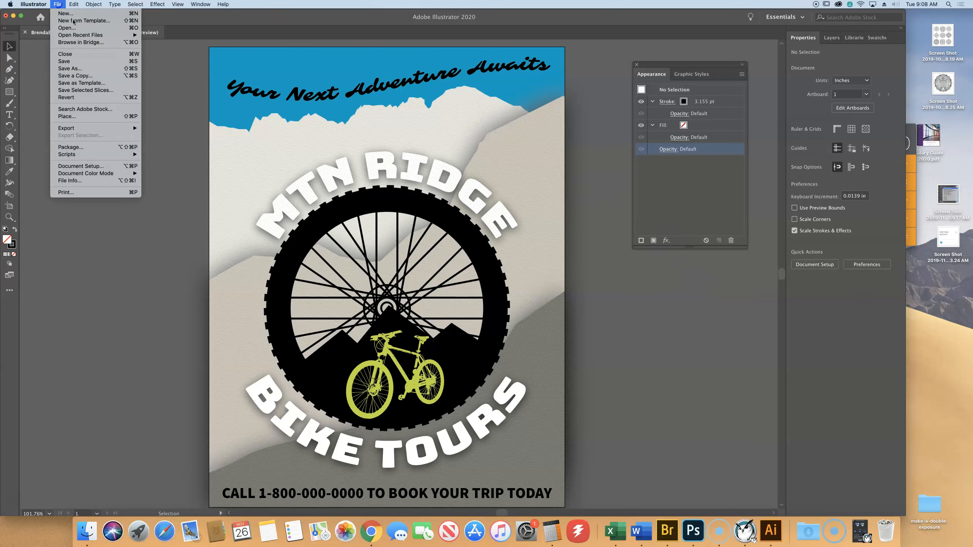
click(101, 63)
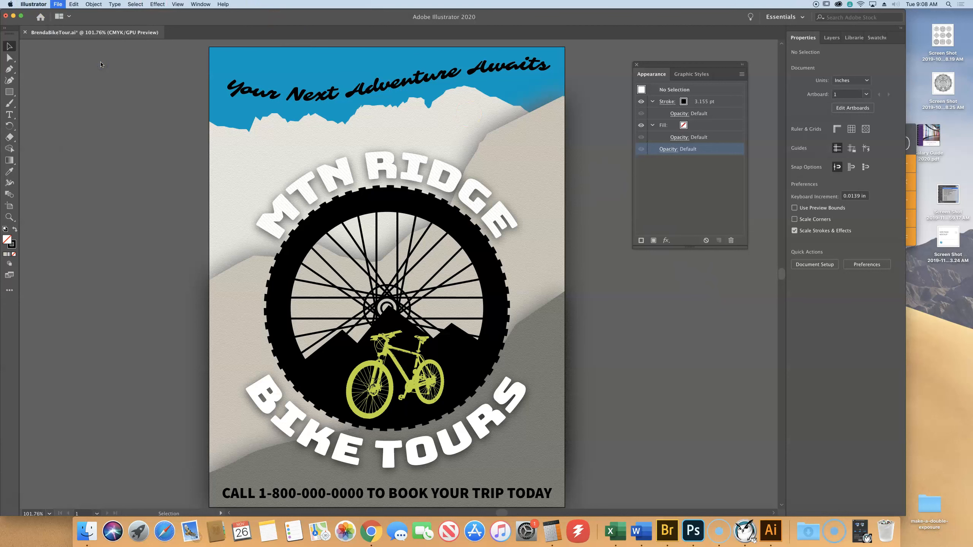